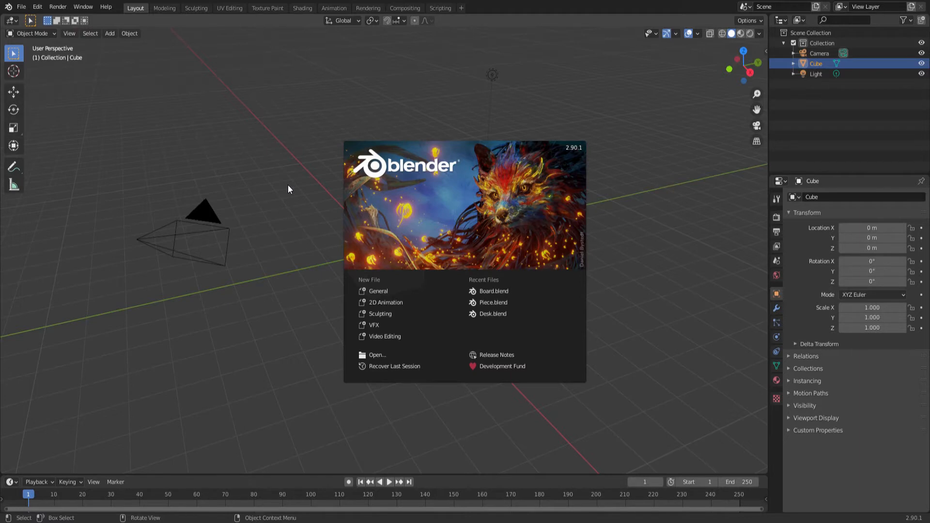
# Step: Dismiss the splash screen to reveal the default scene with the cube
pyautogui.click(289, 185)
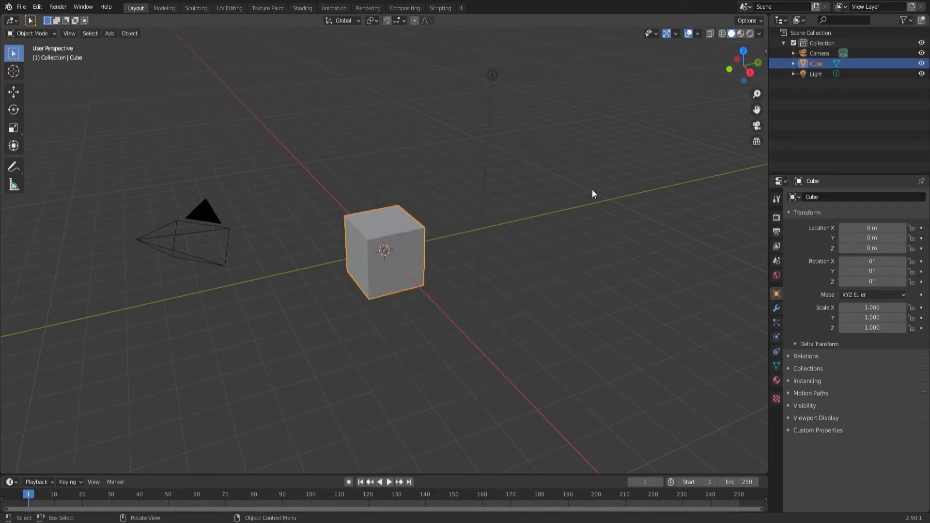
pyautogui.moveTo(556, 216); pyautogui.dragTo(120, 147, button='middle')
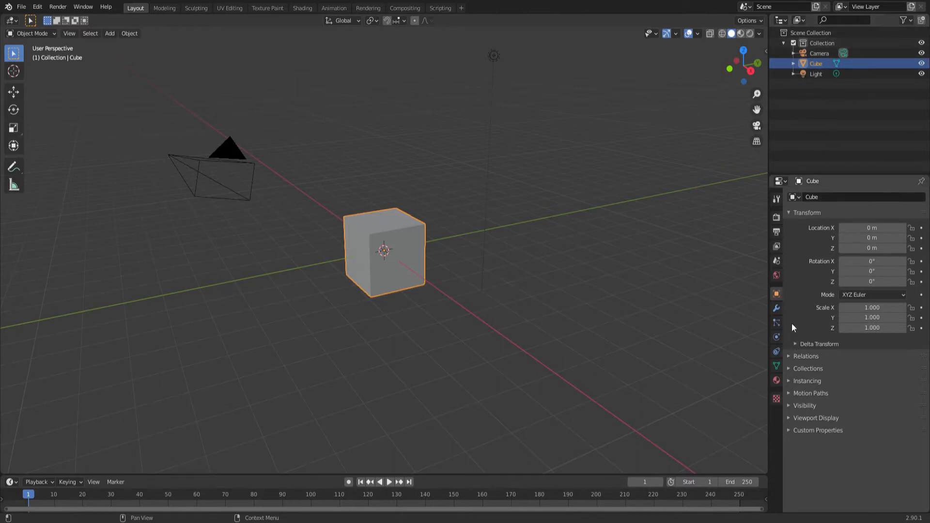
# Step: Examine the cube's modifier, particle, physics, constraint, mesh data and material properties, ending on the modifier properties
pyautogui.click(777, 309)
pyautogui.click(776, 322)
pyautogui.click(776, 337)
pyautogui.click(776, 351)
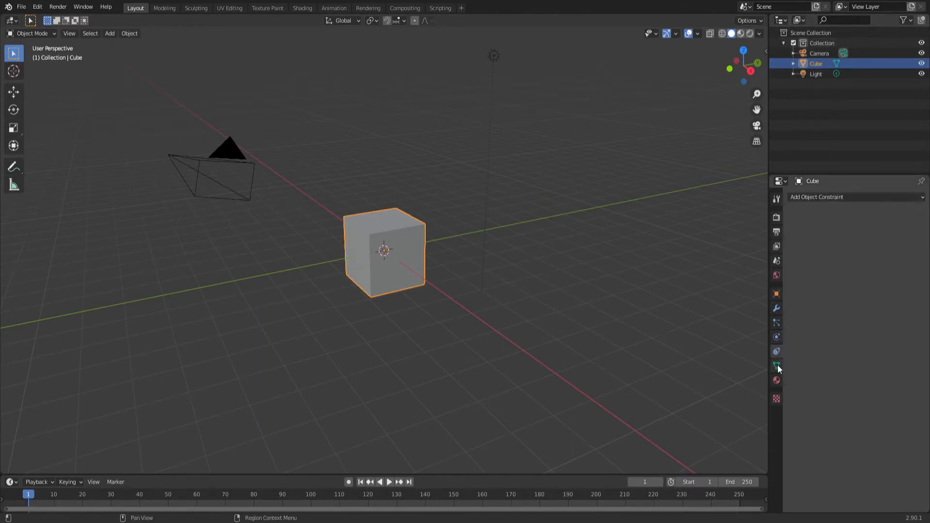
pyautogui.click(776, 365)
pyautogui.click(776, 380)
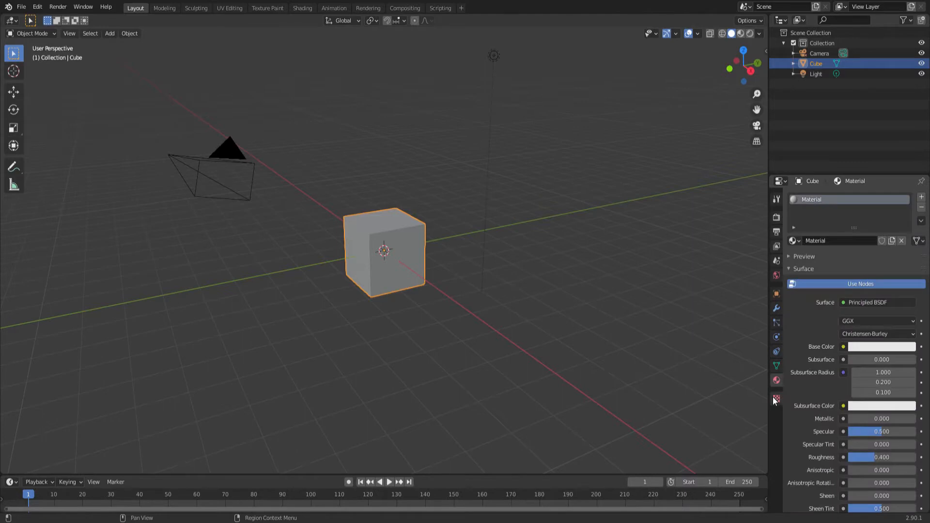
pyautogui.click(777, 365)
pyautogui.click(776, 351)
pyautogui.click(776, 308)
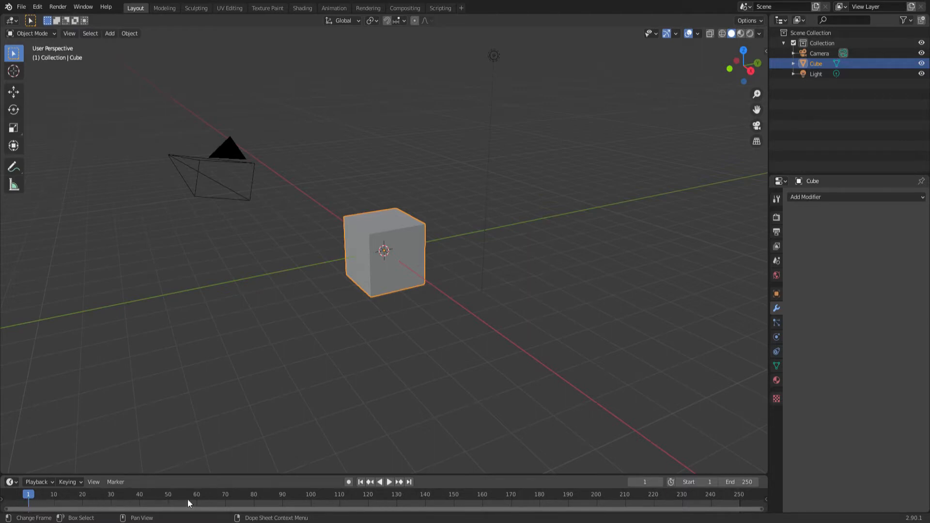
# Step: Play the timeline, stop the playback and return the playhead to frame 0
pyautogui.click(388, 482)
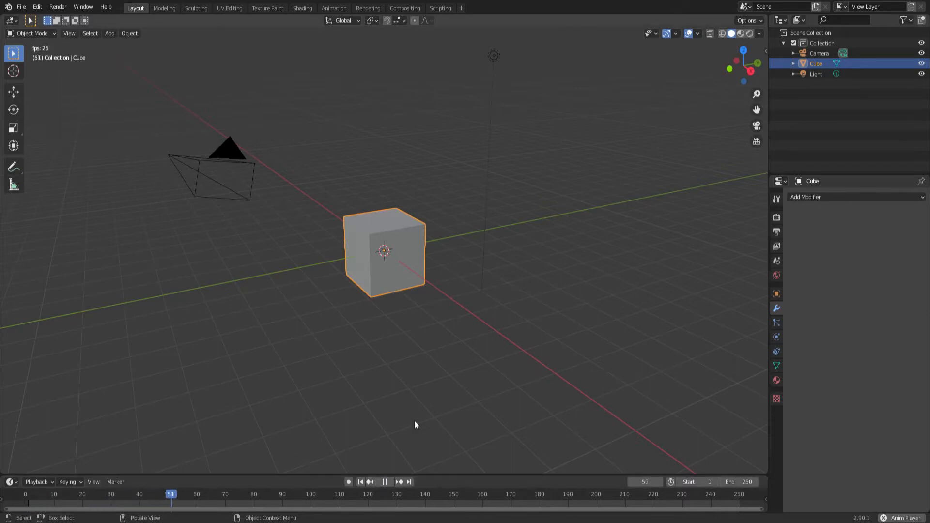
pyautogui.click(385, 481)
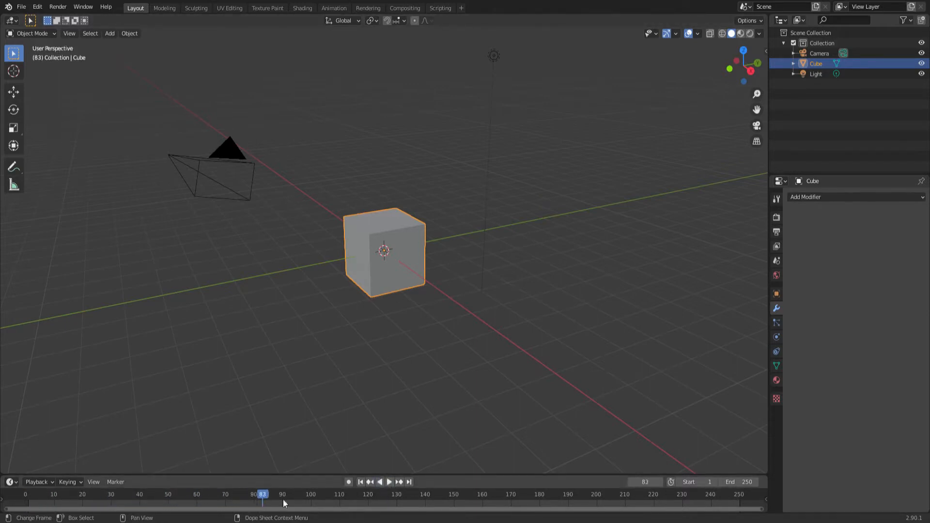
pyautogui.press('space')
pyautogui.moveTo(263, 497); pyautogui.dragTo(23, 501)
pyautogui.press('space')
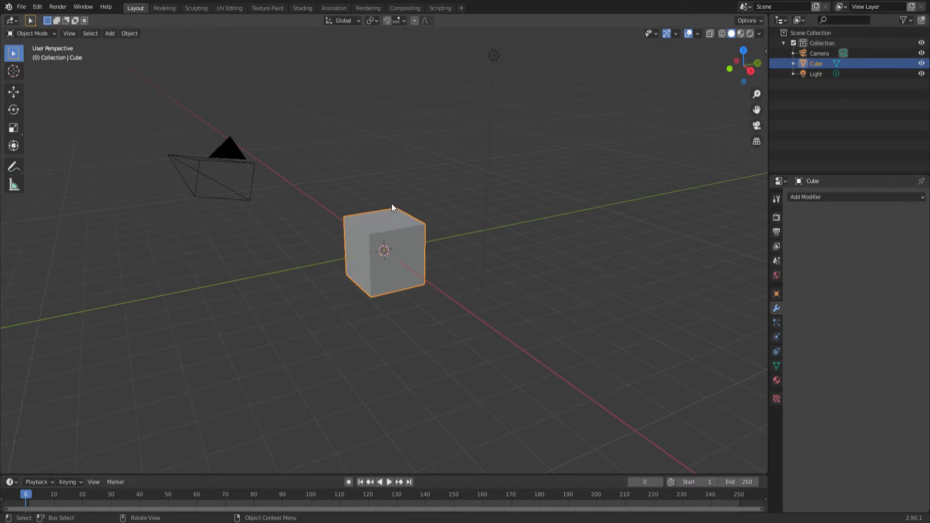
# Step: Select the light, the camera and the cube in turn, ending with the cube selected
pyautogui.moveTo(392, 205); pyautogui.dragTo(525, 215, button='middle')
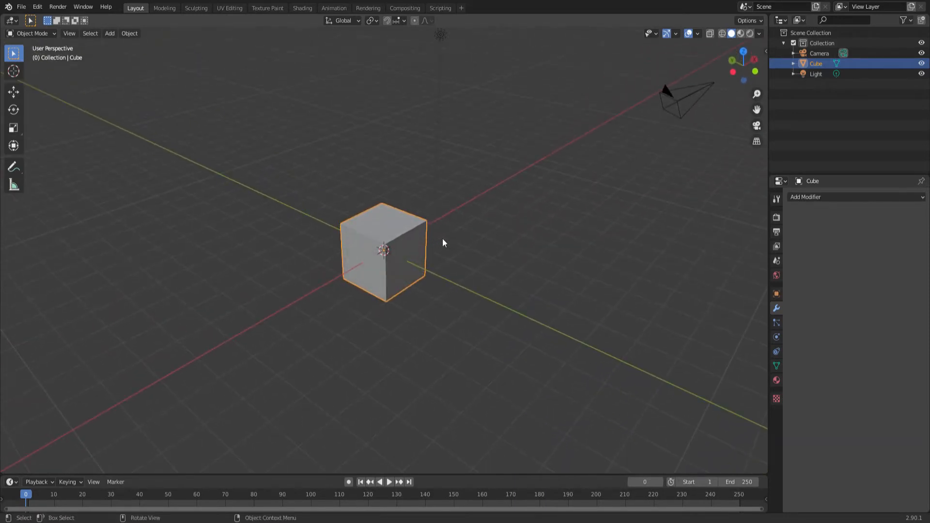
pyautogui.press('shift')
pyautogui.moveTo(463, 230); pyautogui.dragTo(442, 220, button='middle')
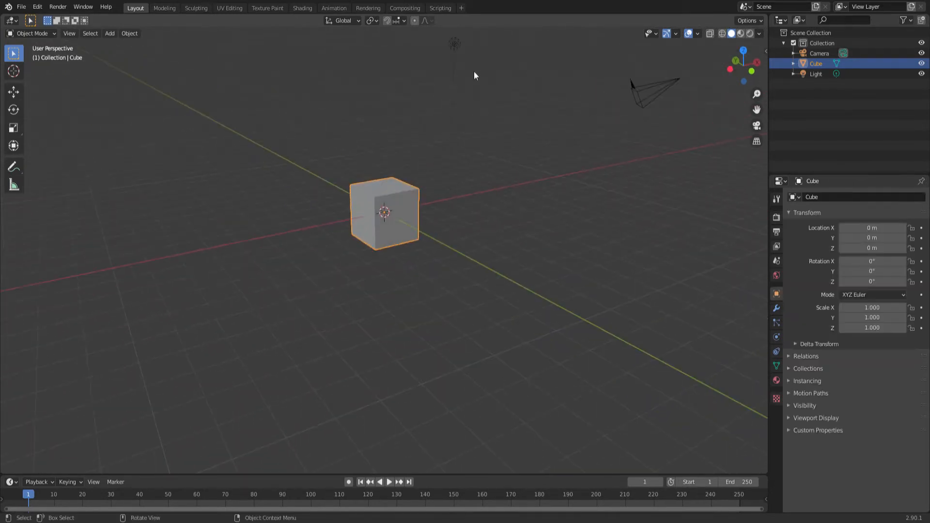
pyautogui.click(454, 44)
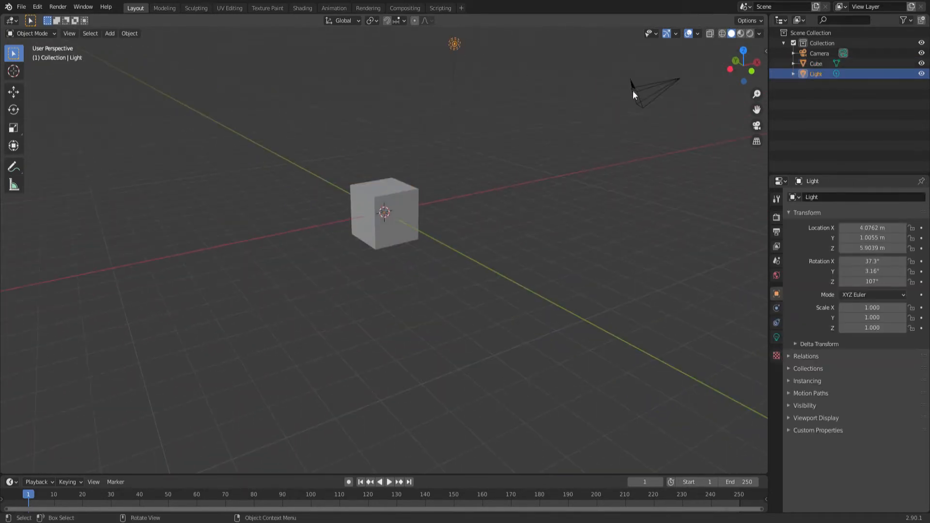
pyautogui.click(633, 90)
pyautogui.click(454, 41)
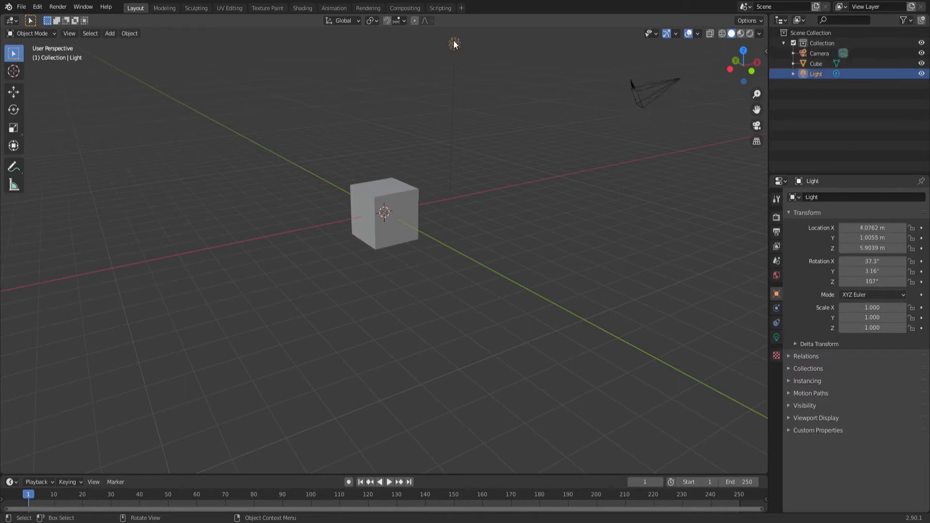
pyautogui.click(401, 203)
pyautogui.click(636, 91)
pyautogui.click(397, 208)
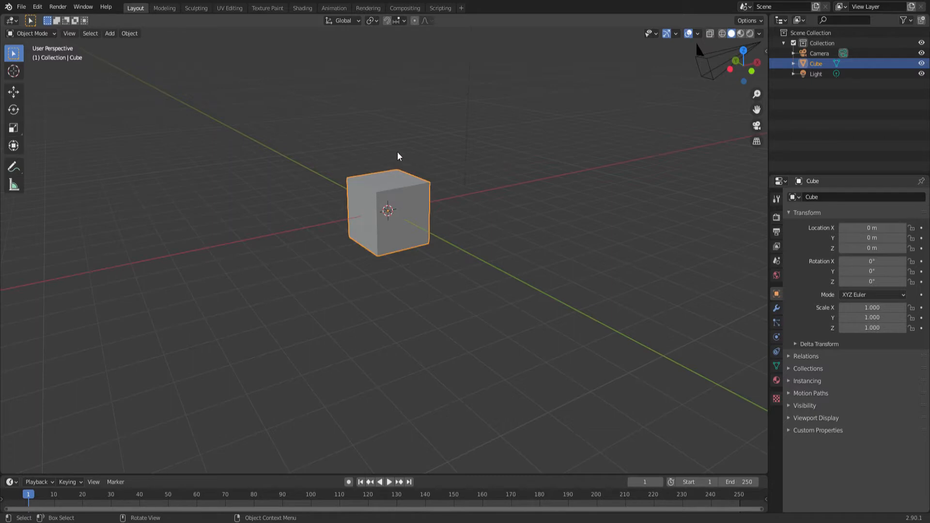
pyautogui.click(109, 33)
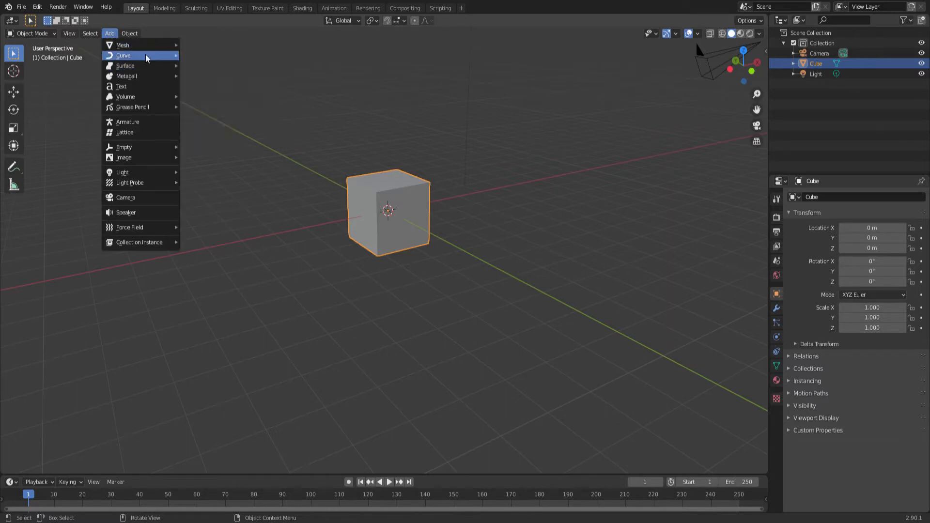
pyautogui.moveTo(144, 97)
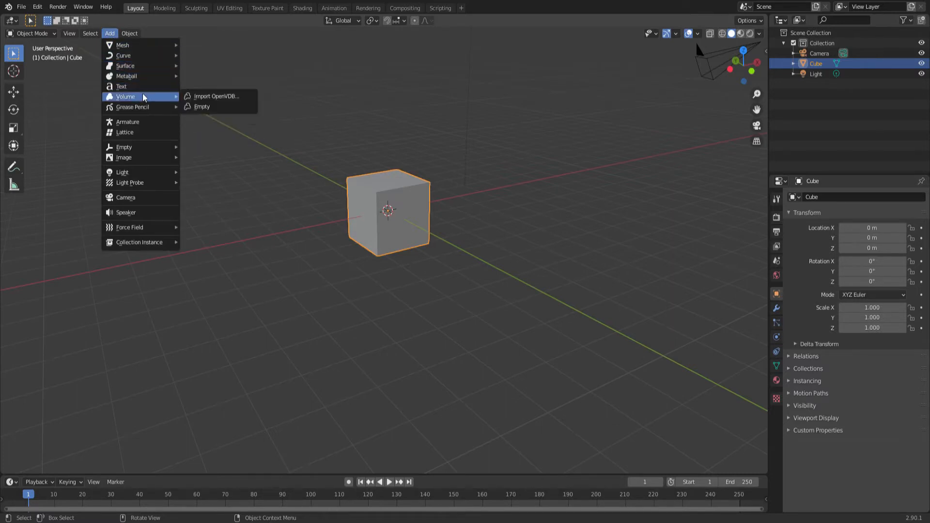
pyautogui.press('Escape')
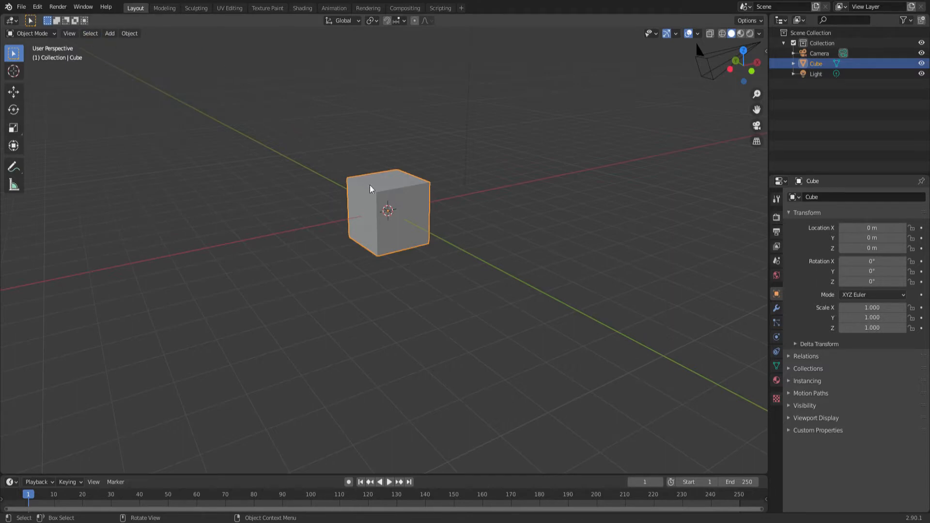
# Step: Search the available operators for "camera" and browse through the matching commands without running any
pyautogui.press('F3')
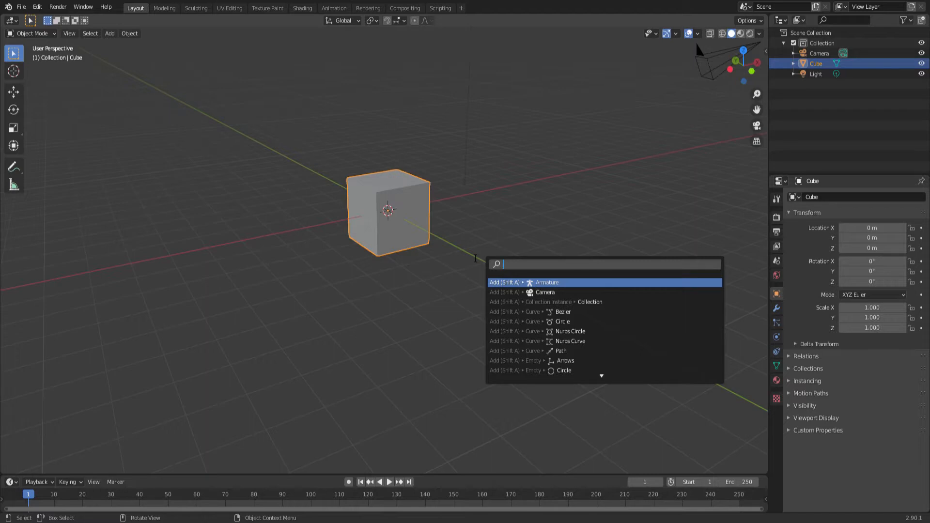
pyautogui.write('ca')
pyautogui.press('BackSpace')
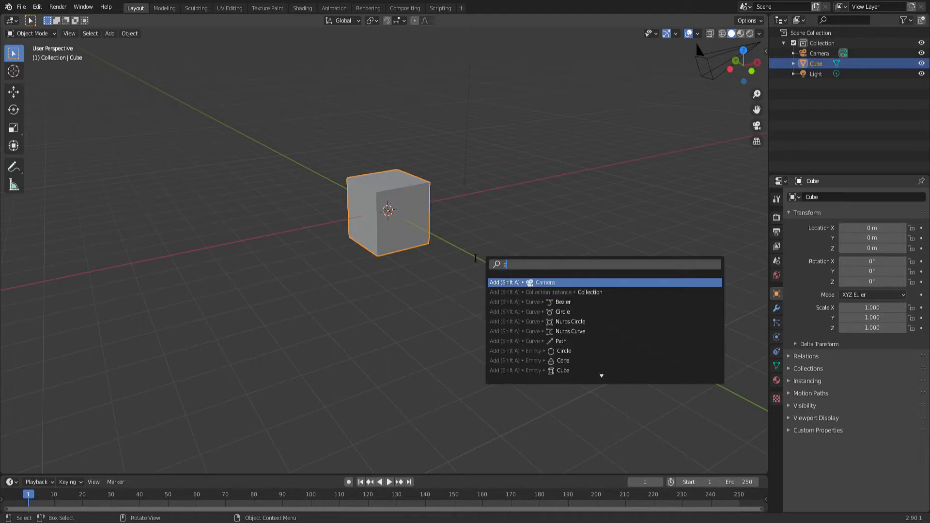
pyautogui.write('amera')
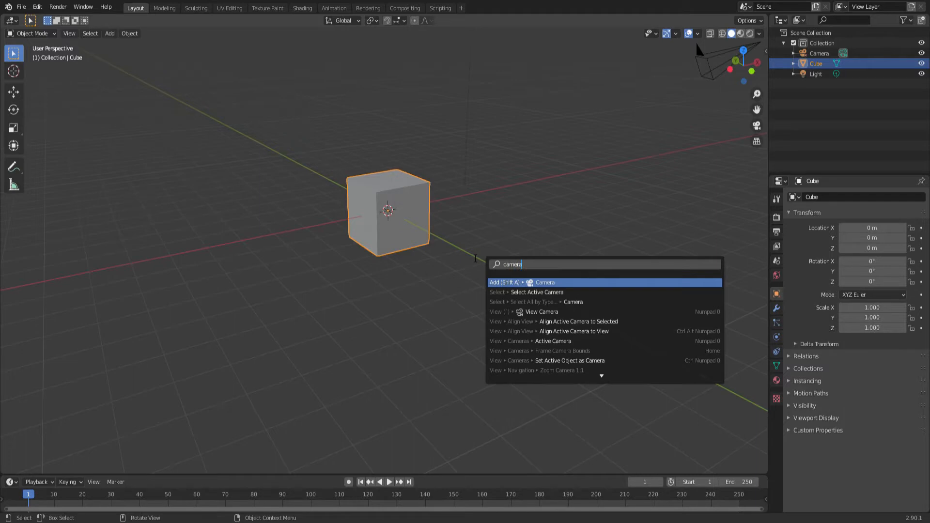
pyautogui.press('Down')
pyautogui.press('Down')
pyautogui.press('Down')
pyautogui.press('Down')
pyautogui.press('Down')
pyautogui.press('Down')
pyautogui.press('Down')
pyautogui.press('Down')
pyautogui.press('Down')
pyautogui.press('Down')
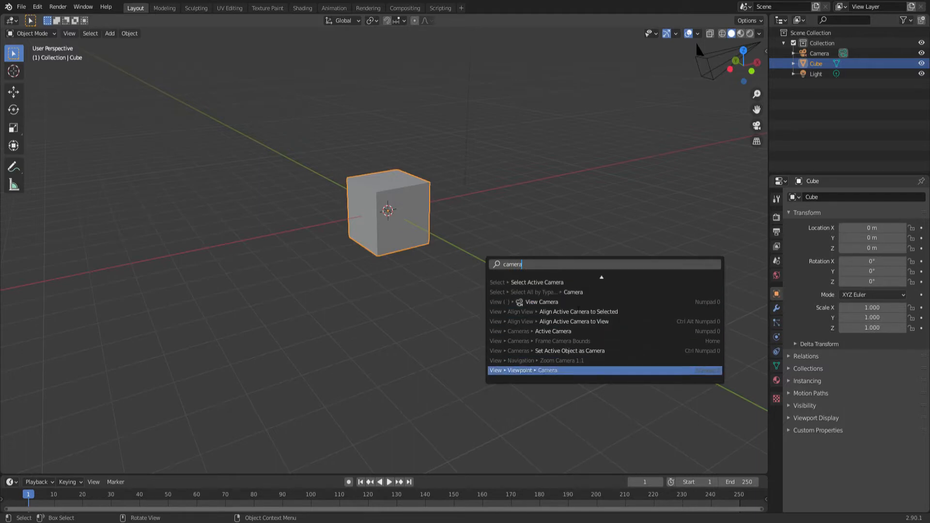
pyautogui.press('Up')
pyautogui.press('Up')
pyautogui.press('Up')
pyautogui.press('Up')
pyautogui.press('Up')
pyautogui.press('Up')
pyautogui.press('Up')
pyautogui.press('Up')
pyautogui.press('Up')
pyautogui.press('Up')
pyautogui.press('Down')
pyautogui.press('Down')
pyautogui.press('Down')
pyautogui.press('Down')
pyautogui.press('Down')
pyautogui.press('Down')
pyautogui.press('Down')
pyautogui.press('Down')
pyautogui.press('Down')
pyautogui.press('Down')
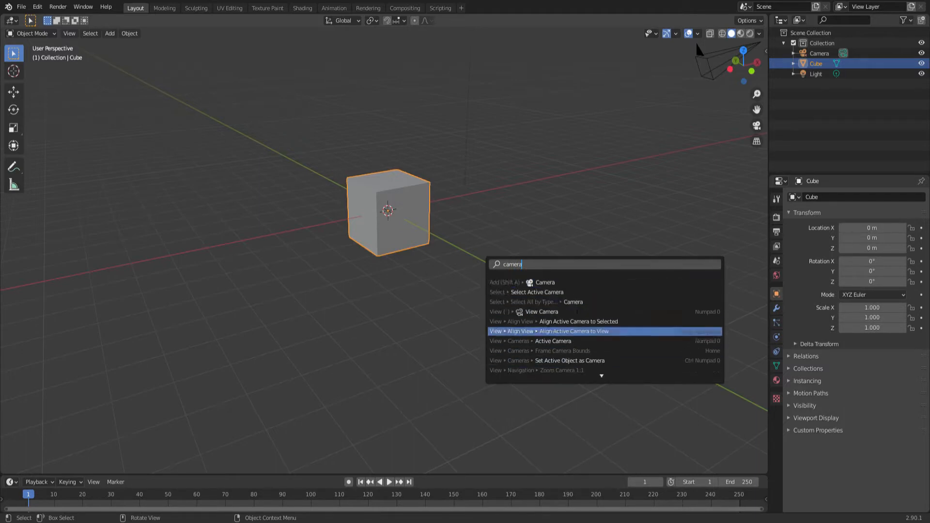
pyautogui.press('Up')
pyautogui.press('Up')
pyautogui.press('Up')
pyautogui.press('Up')
pyautogui.press('Up')
pyautogui.press('Up')
pyautogui.press('Up')
pyautogui.press('Up')
pyautogui.press('Down')
pyautogui.press('Down')
pyautogui.press('Down')
pyautogui.press('Down')
pyautogui.press('Down')
pyautogui.press('Down')
pyautogui.press('Down')
pyautogui.press('Down')
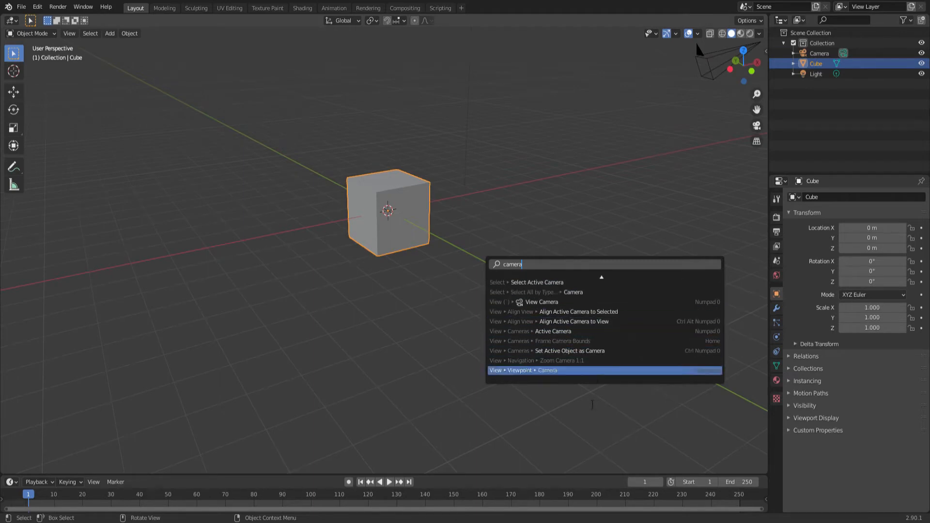
pyautogui.press('Up')
pyautogui.press('Up')
pyautogui.press('Up')
pyautogui.press('Up')
pyautogui.press('Up')
pyautogui.press('Up')
pyautogui.press('Up')
pyautogui.press('Up')
pyautogui.press('Down')
pyautogui.press('Down')
pyautogui.press('Up')
pyautogui.press('Up')
pyautogui.press('Up')
pyautogui.press('Up')
pyautogui.press('Escape')
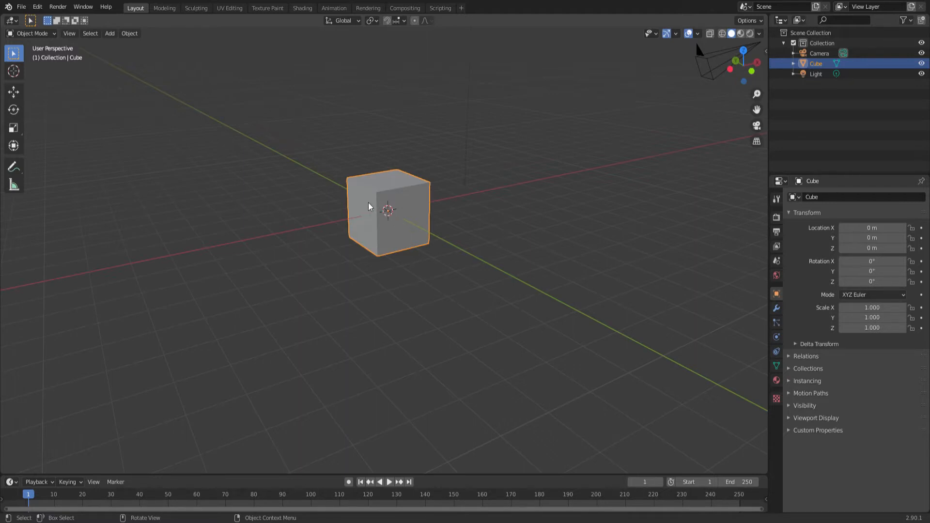
# Step: Put the cube into Edit Mode and examine its vertices, edges and faces from several sides
pyautogui.scroll(4, 369, 202)
pyautogui.scroll(-5, 369, 202)
pyautogui.scroll(7, 402, 203)
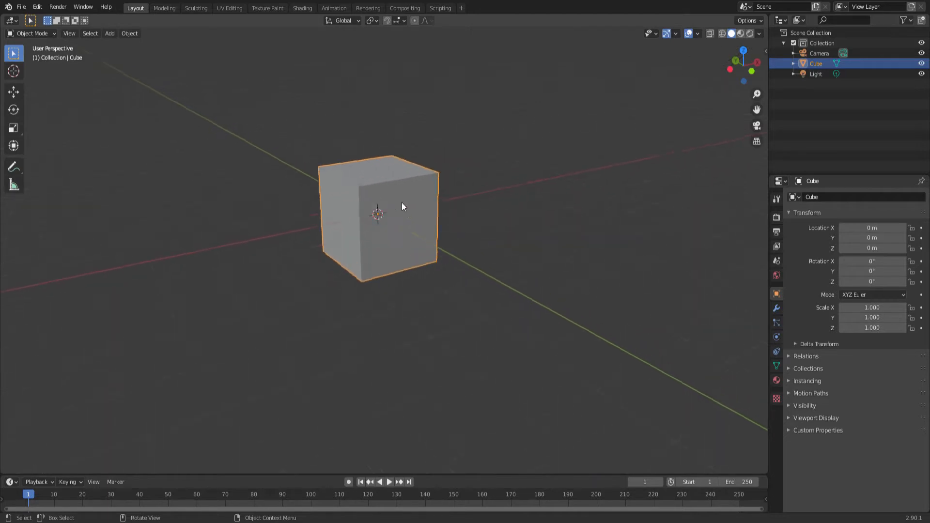
pyautogui.scroll(-6, 369, 176)
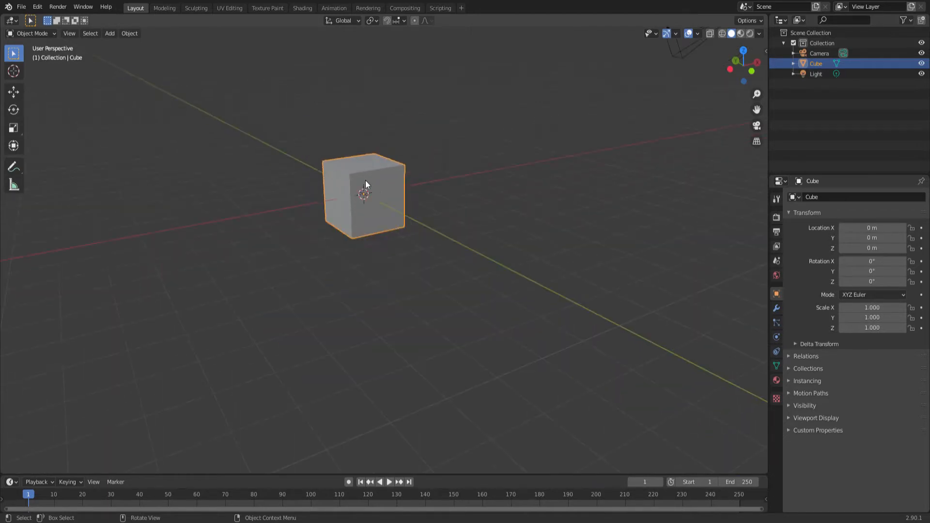
pyautogui.scroll(6, 365, 180)
pyautogui.scroll(-1, 364, 178)
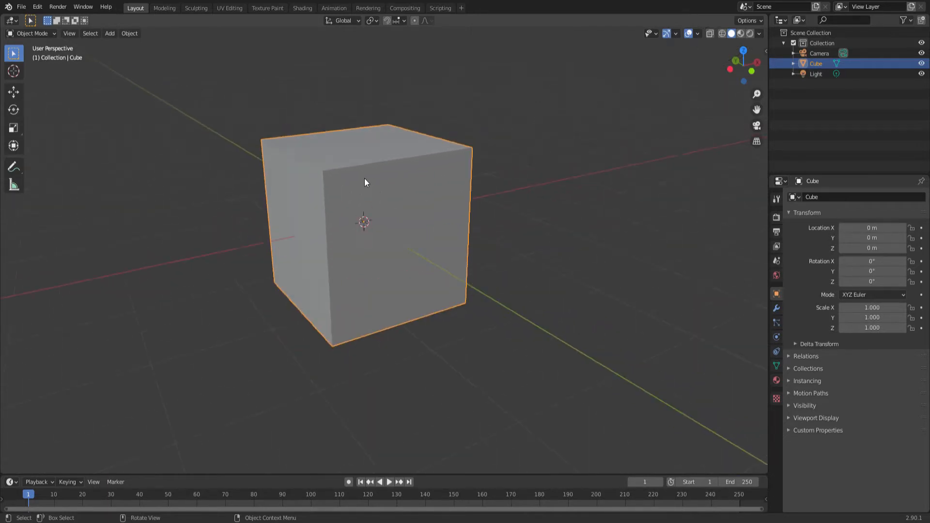
pyautogui.press('Tab')
pyautogui.moveTo(318, 224); pyautogui.dragTo(395, 192, button='middle')
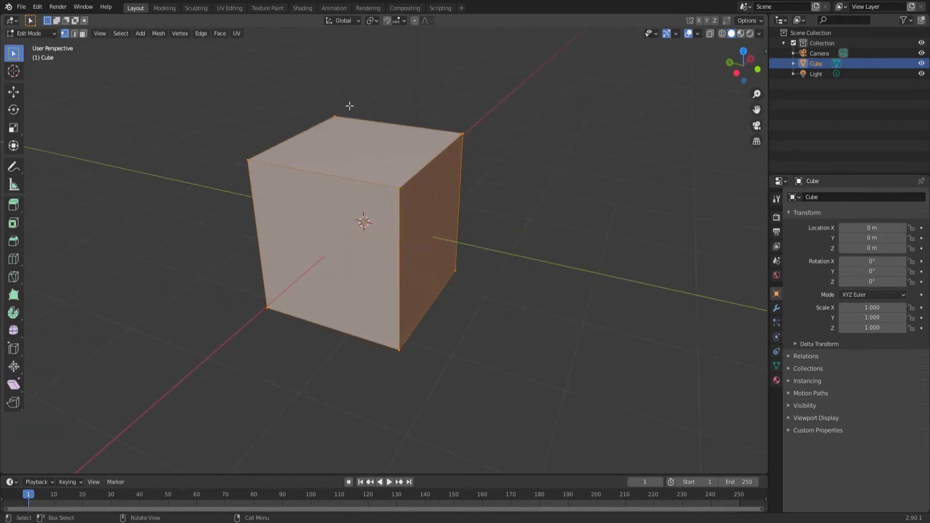
pyautogui.moveTo(462, 159); pyautogui.dragTo(387, 237, button='middle')
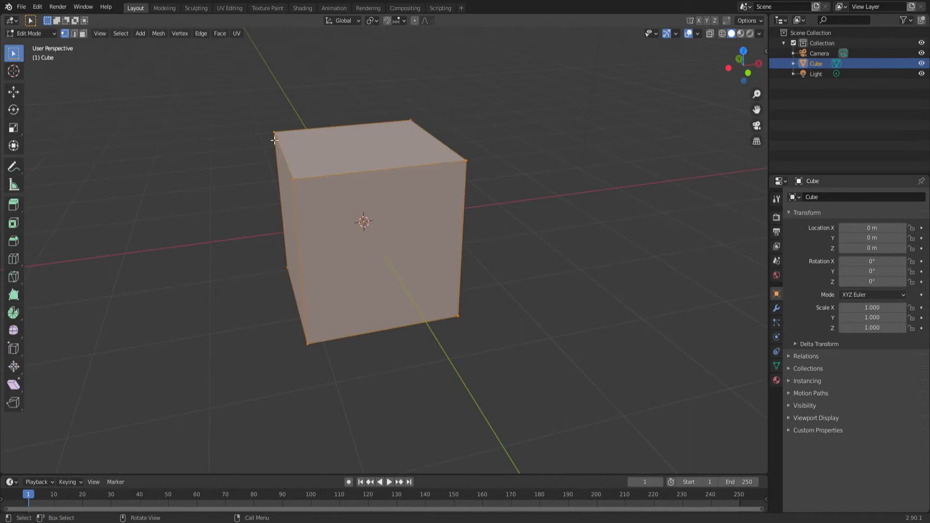
pyautogui.moveTo(313, 200); pyautogui.dragTo(351, 240, button='middle')
pyautogui.moveTo(284, 136); pyautogui.dragTo(357, 154, button='middle')
# Step: Select individual corner vertices of the cube one at a time
pyautogui.click(388, 205)
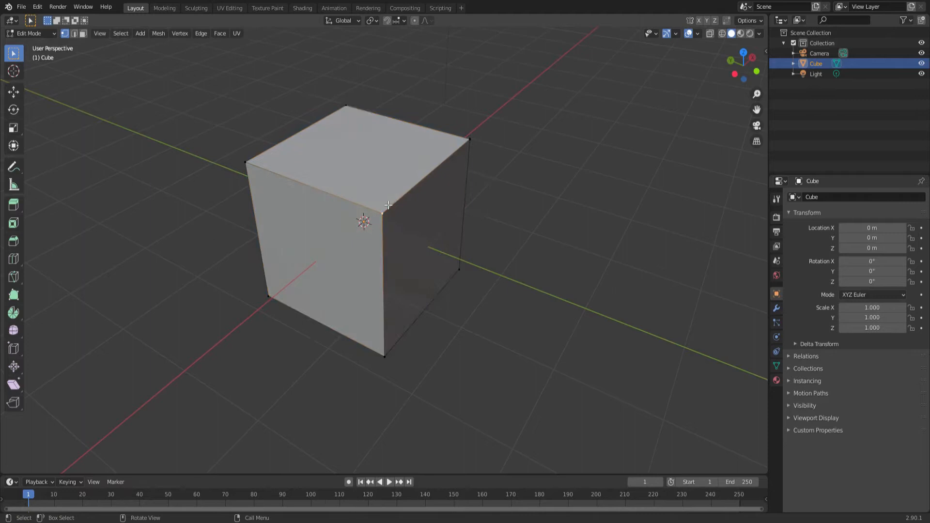
pyautogui.click(247, 165)
pyautogui.click(346, 106)
pyautogui.moveTo(474, 199); pyautogui.dragTo(394, 266, button='middle')
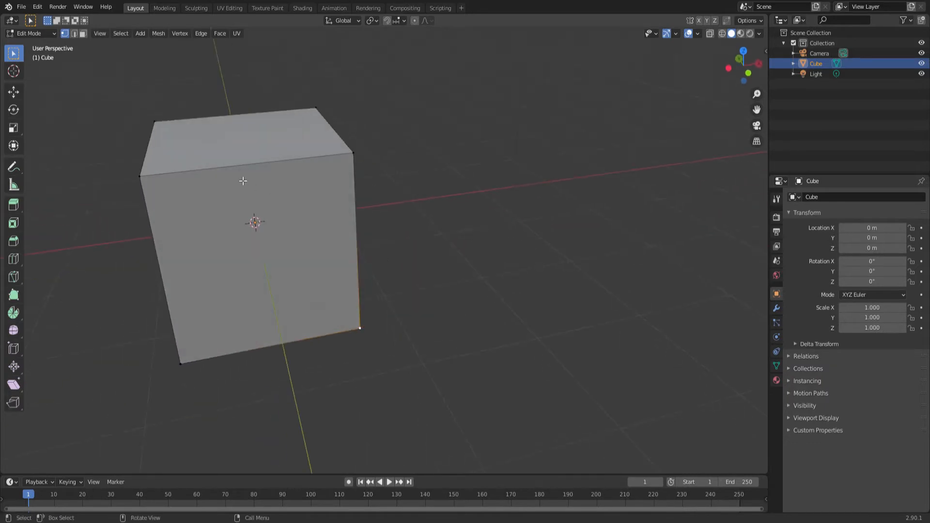
pyautogui.keyDown('shift'); pyautogui.moveTo(226, 185); pyautogui.dragTo(286, 154, button='middle'); pyautogui.keyUp('shift')
# Step: Switch to edge selection and select adjoining edges around the cube's top face
pyautogui.click(75, 35)
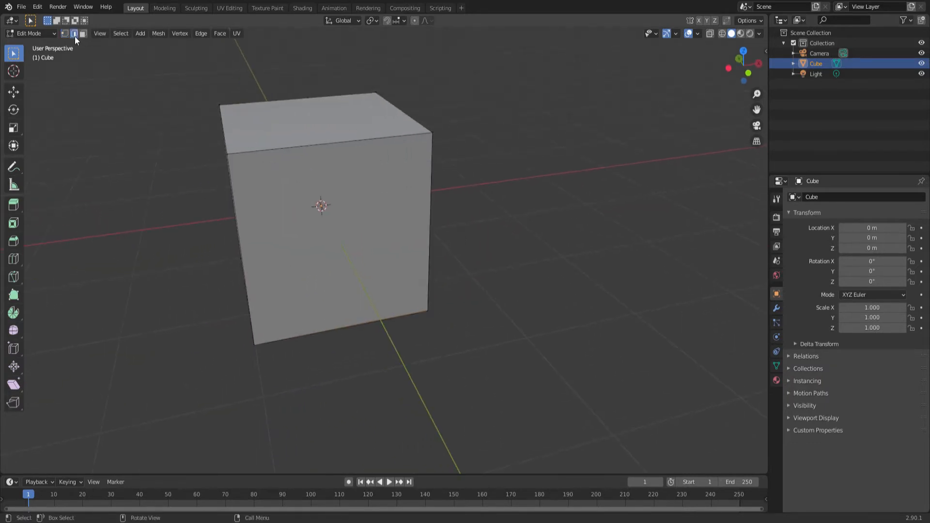
pyautogui.moveTo(301, 149); pyautogui.dragTo(266, 198, button='middle')
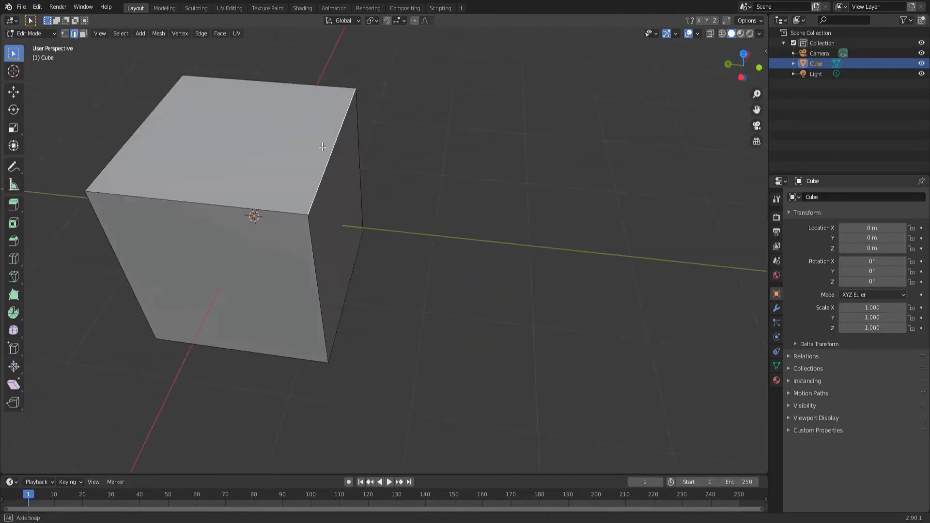
pyautogui.keyDown('shift'); pyautogui.click(217, 211); pyautogui.keyUp('shift')
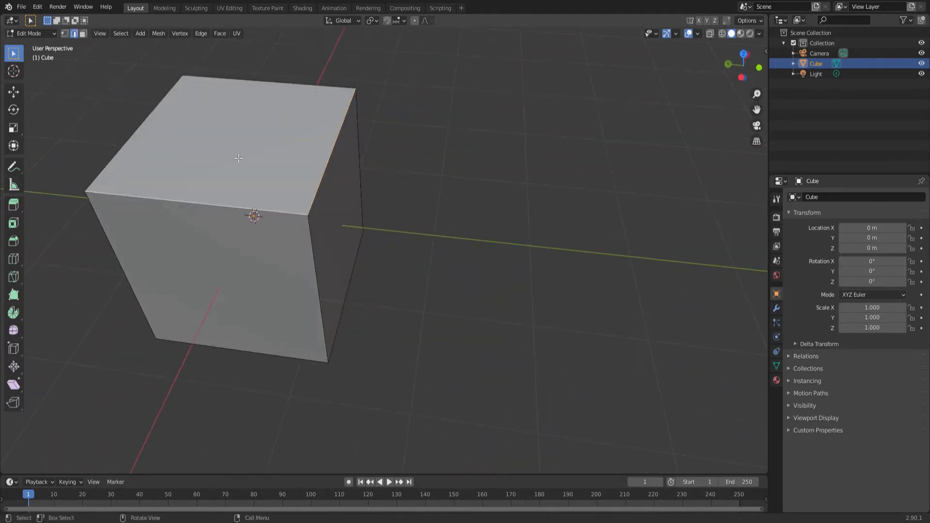
pyautogui.hotkey('ctrl', 'z')
pyautogui.click(226, 228)
# Step: Switch to face selection and select the cube's top face
pyautogui.click(84, 33)
pyautogui.click(217, 152)
pyautogui.scroll(1, 218, 151)
pyautogui.scroll(-1, 261, 204)
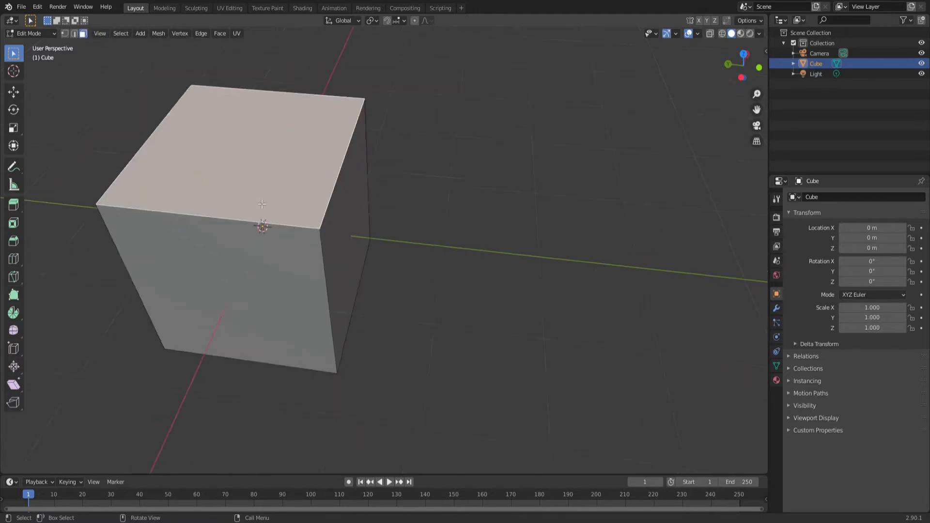
pyautogui.moveTo(235, 208); pyautogui.dragTo(406, 218, button='middle')
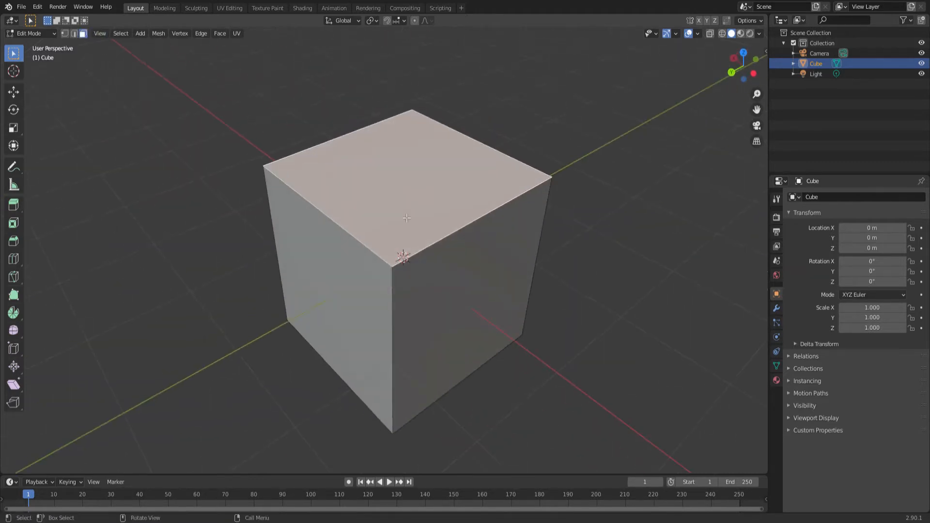
# Step: Pick a corner of the cube's top face in vertex selection, and select the top face in face selection
pyautogui.click(66, 34)
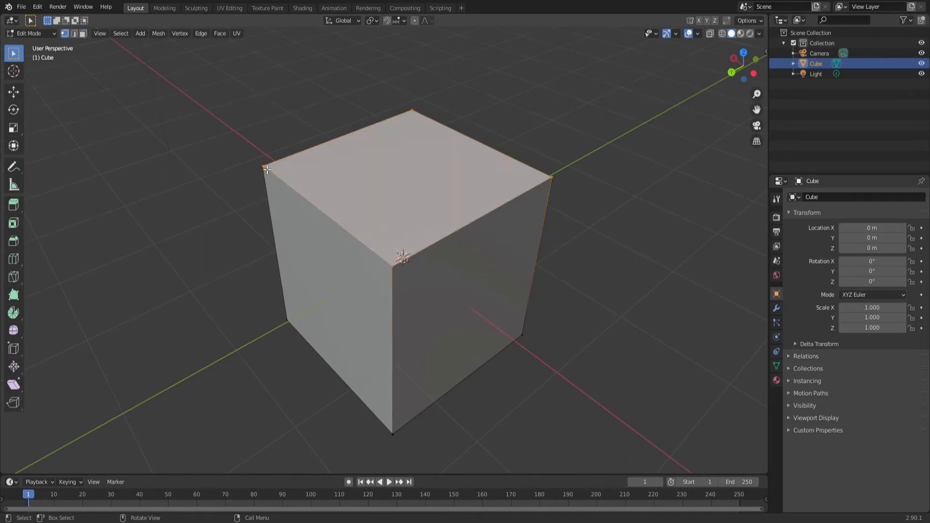
pyautogui.click(400, 257)
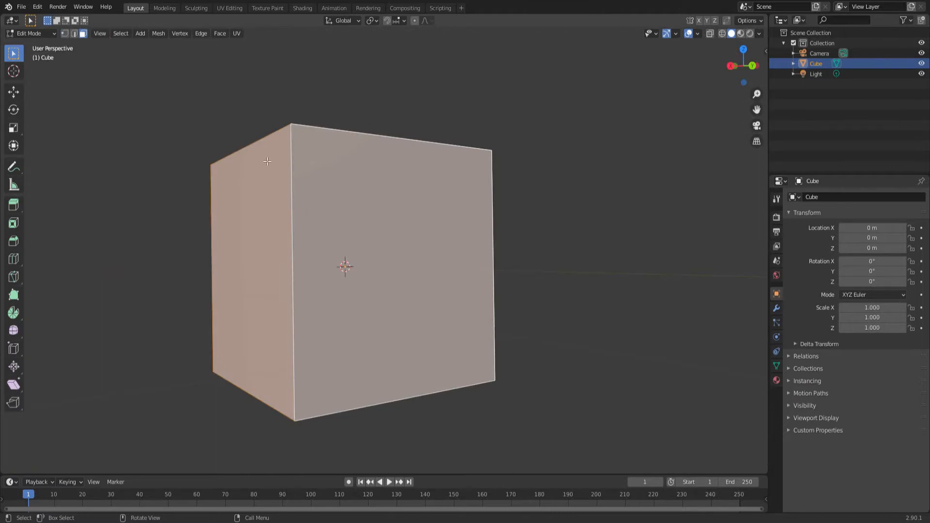
pyautogui.moveTo(267, 162); pyautogui.dragTo(324, 199, button='middle')
pyautogui.click(405, 208)
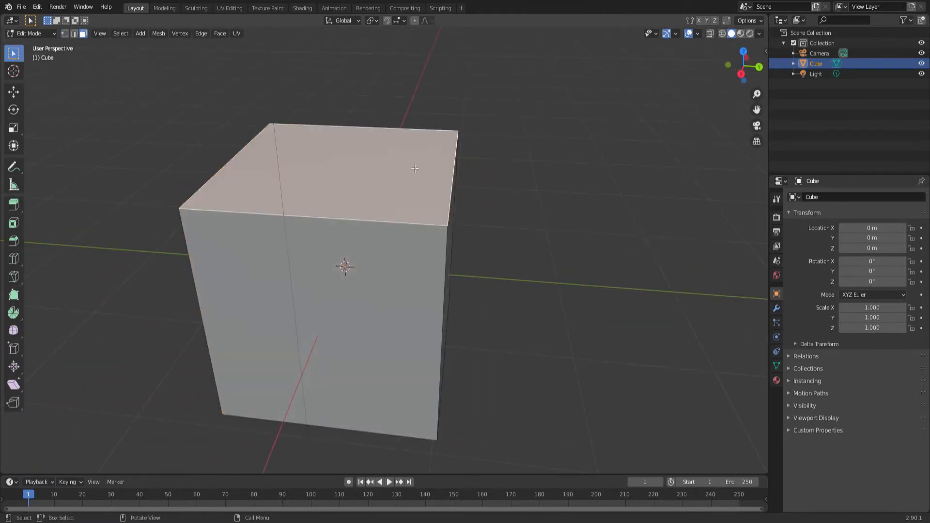
# Step: Select one of the cube's side faces and switch the selection back to the top face
pyautogui.moveTo(393, 213); pyautogui.dragTo(357, 196, button='middle')
pyautogui.click(390, 213)
pyautogui.scroll(-5, 331, 205)
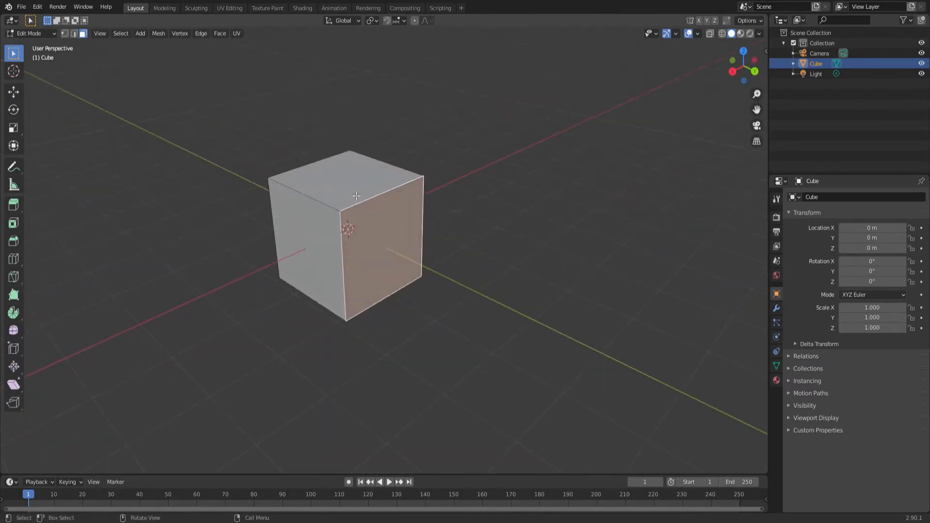
pyautogui.click(334, 166)
pyautogui.scroll(5, 334, 166)
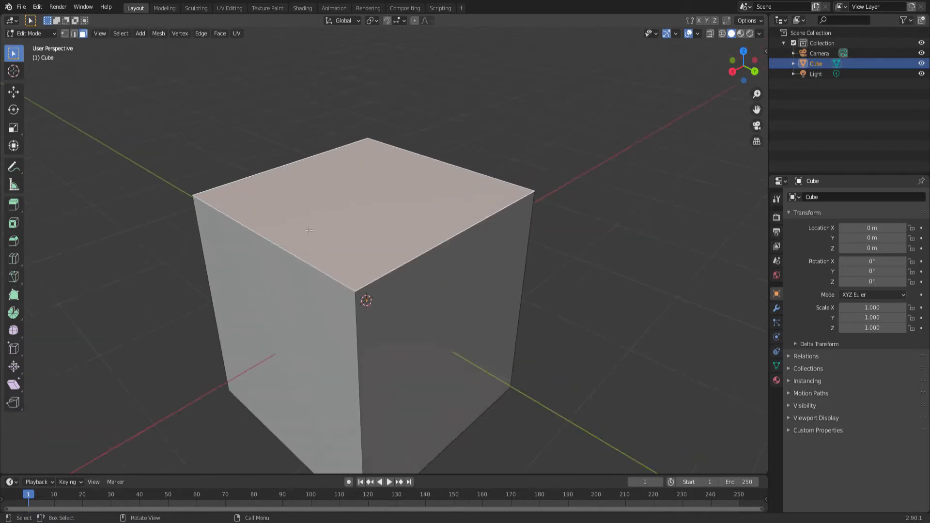
# Step: View the cube from other angles, selecting an adjoining side face and finishing with the top face selected
pyautogui.moveTo(309, 230); pyautogui.dragTo(391, 208, button='middle')
pyautogui.moveTo(312, 236); pyautogui.dragTo(339, 271, button='middle')
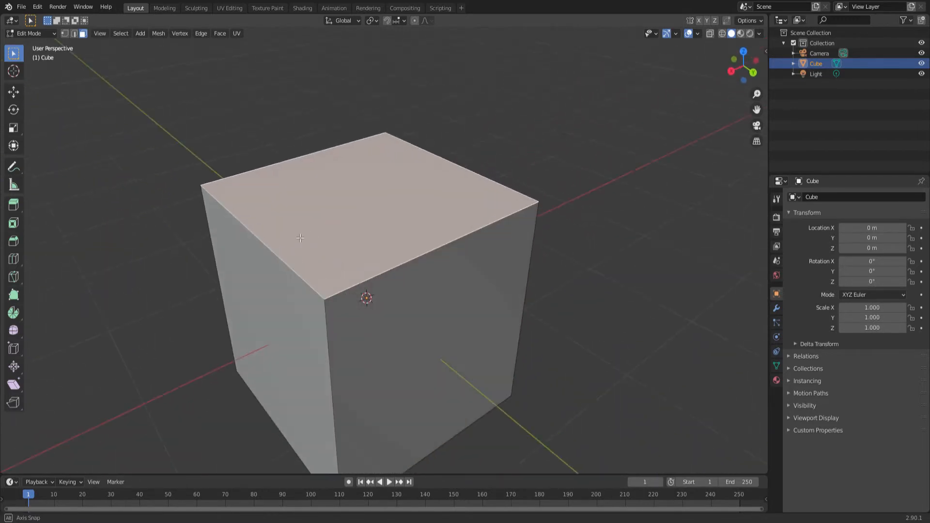
pyautogui.click(384, 334)
pyautogui.moveTo(384, 334); pyautogui.dragTo(316, 357, button='middle')
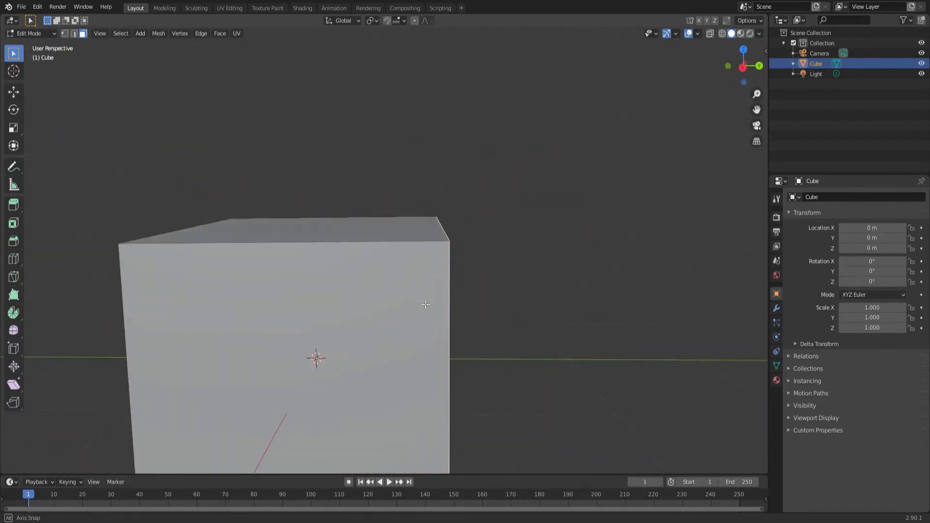
pyautogui.scroll(-3, 316, 357)
pyautogui.moveTo(238, 141); pyautogui.dragTo(338, 251, button='middle')
pyautogui.moveTo(328, 219); pyautogui.dragTo(350, 215, button='middle')
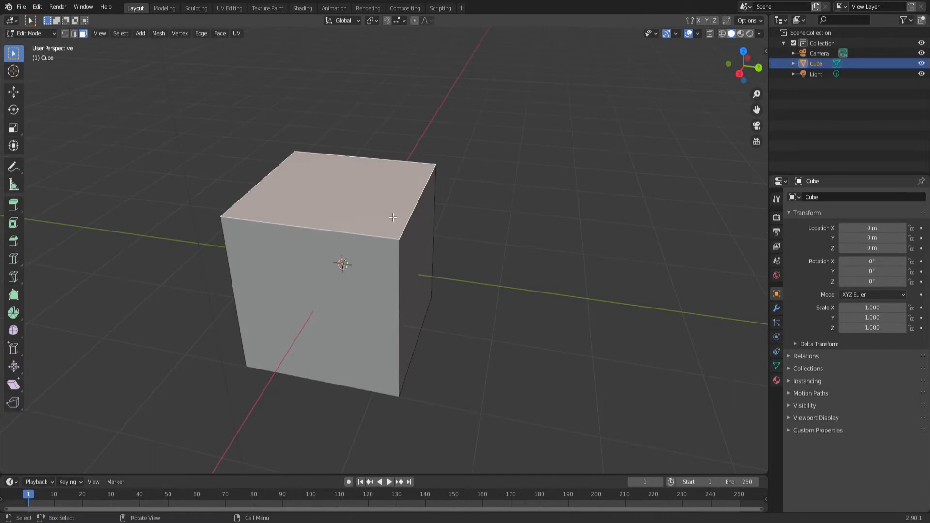
# Step: Try moving the top face freely several times, undoing or cancelling each move
pyautogui.press('g')
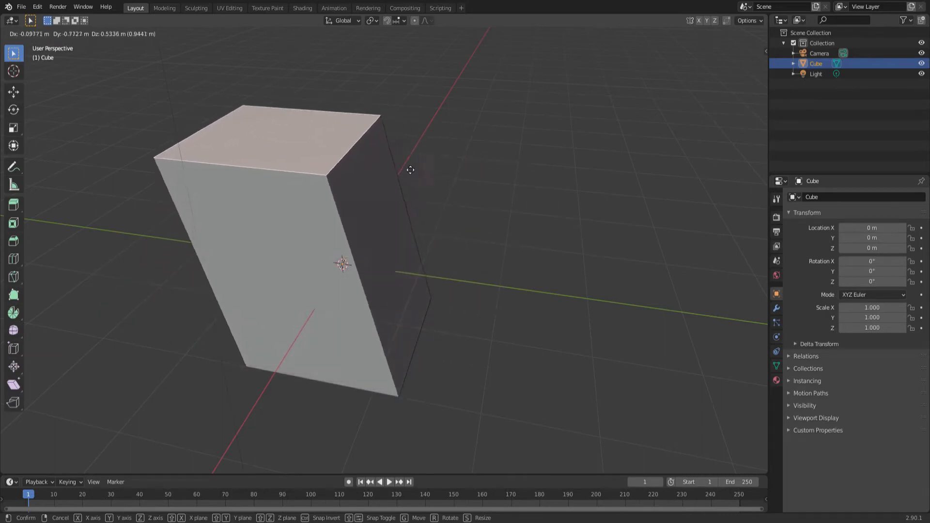
pyautogui.click(358, 254)
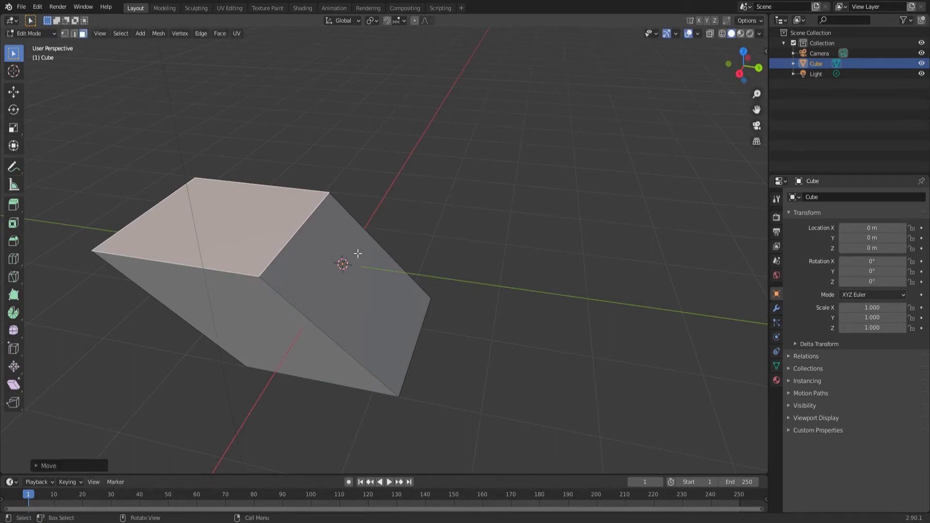
pyautogui.hotkey('ctrl', 'z')
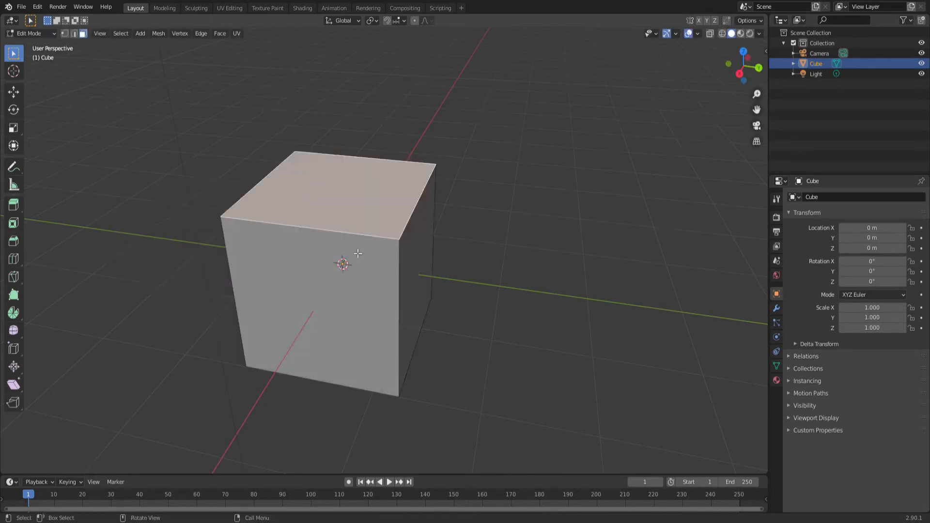
pyautogui.press('g')
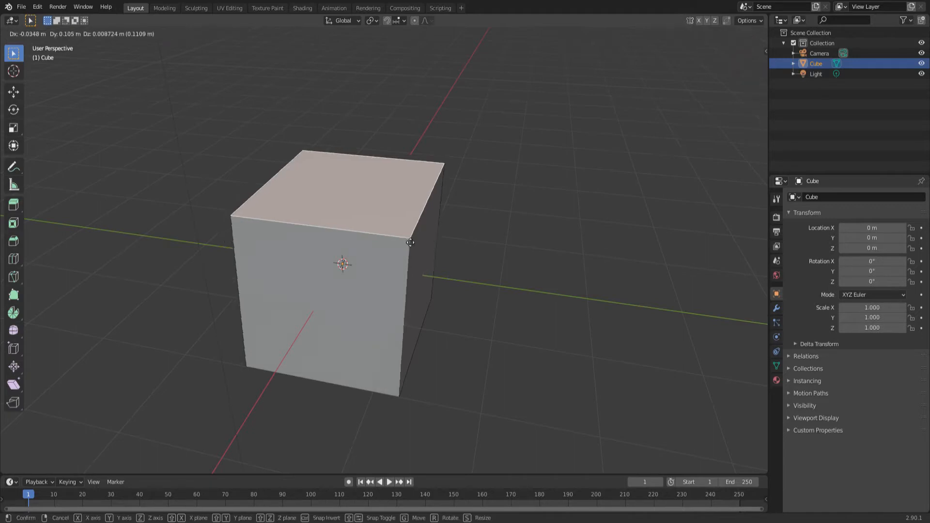
pyautogui.rightClick(537, 261)
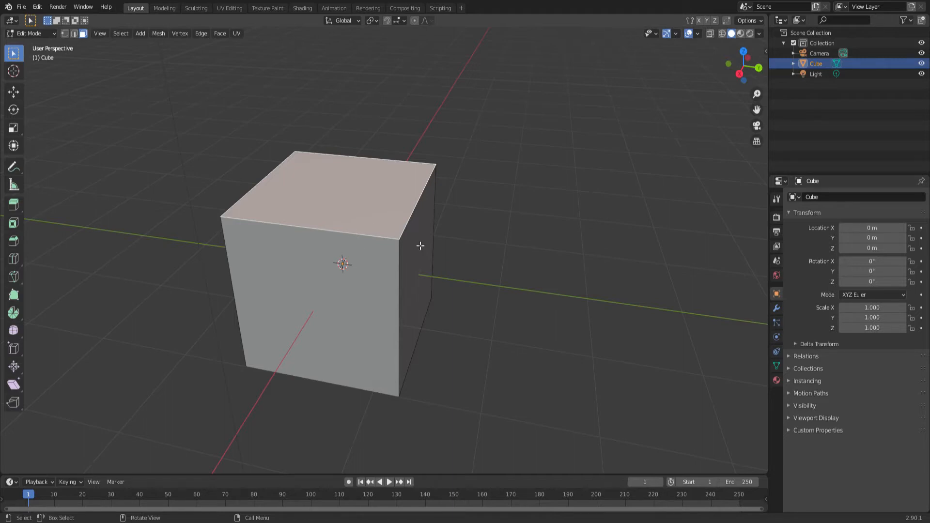
pyautogui.press('g')
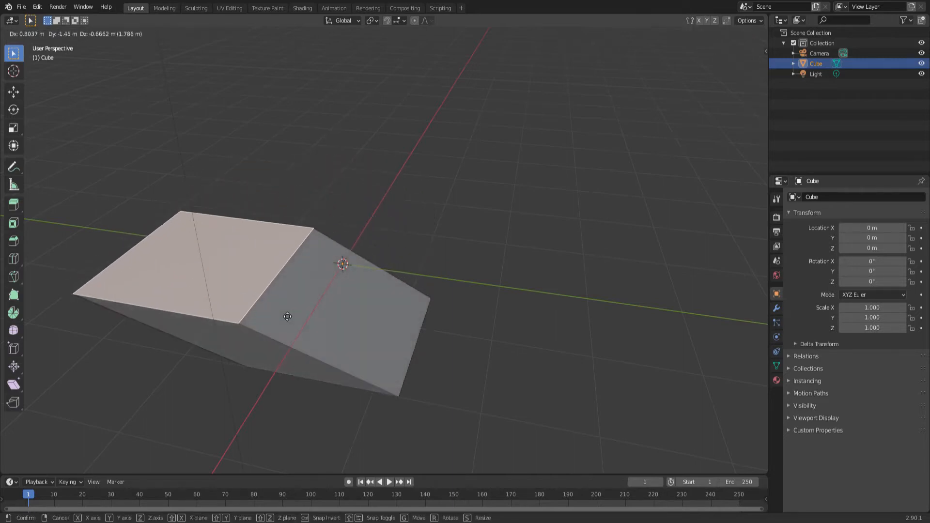
pyautogui.click(276, 319)
pyautogui.hotkey('ctrl', 'z')
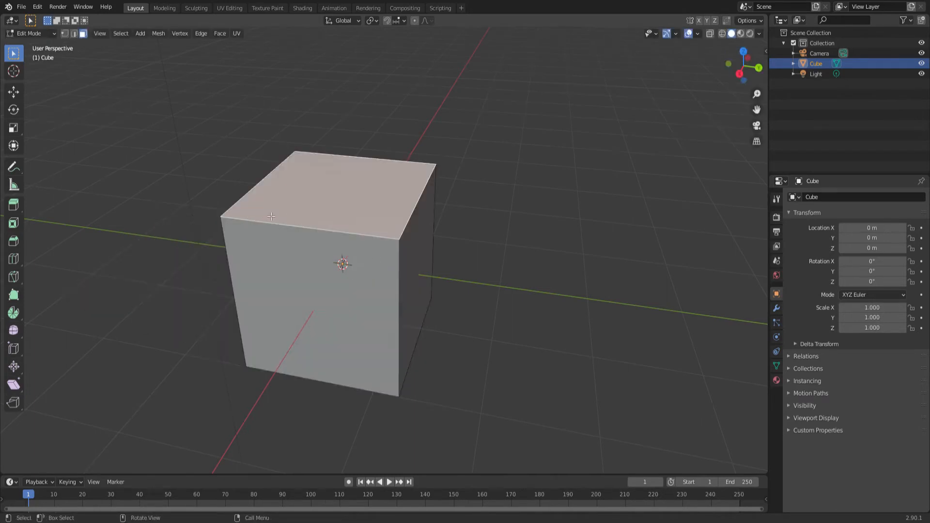
# Step: Try rotating the top face and try scaling it up, cancelling both transforms
pyautogui.moveTo(436, 233); pyautogui.dragTo(472, 149, button='middle')
pyautogui.press('r')
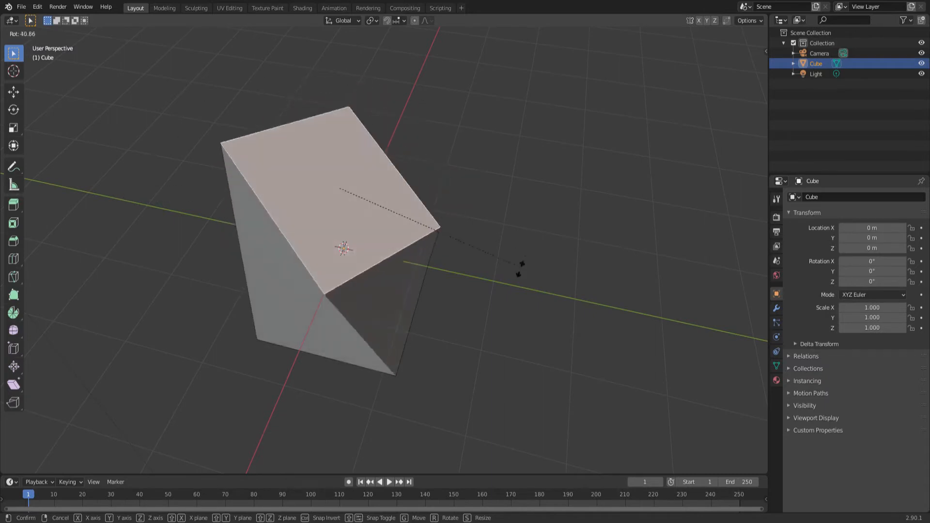
pyautogui.press('Escape')
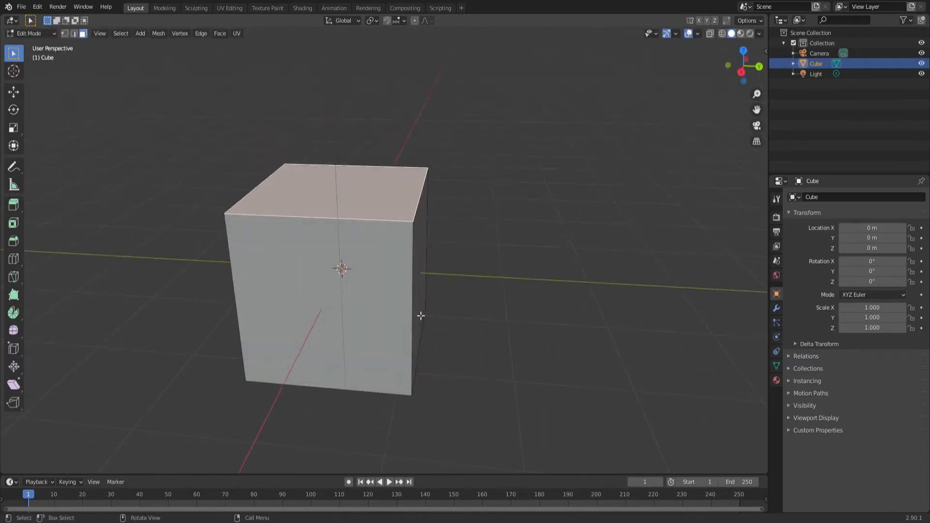
pyautogui.press('s')
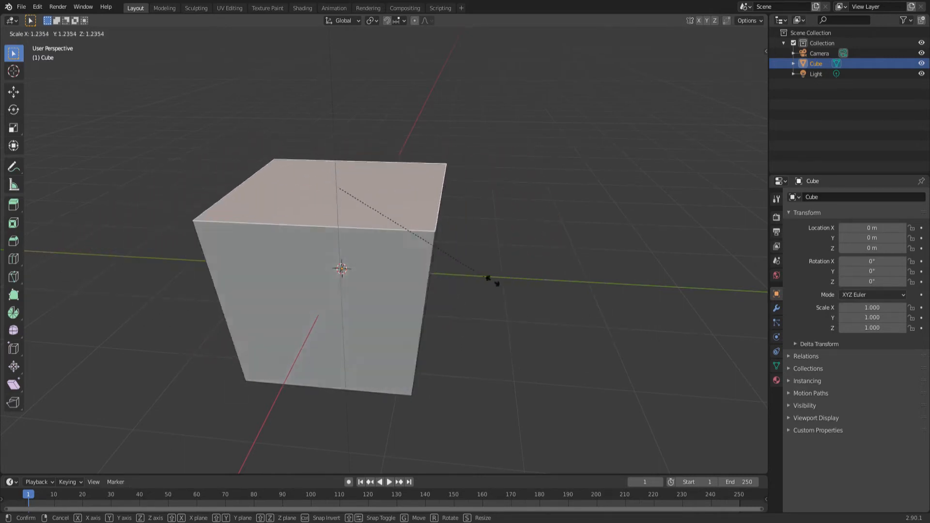
pyautogui.rightClick(405, 253)
# Step: Extrude the cube's top face upward twice to stack two more blocks on it
pyautogui.moveTo(404, 254); pyautogui.dragTo(396, 282, button='middle')
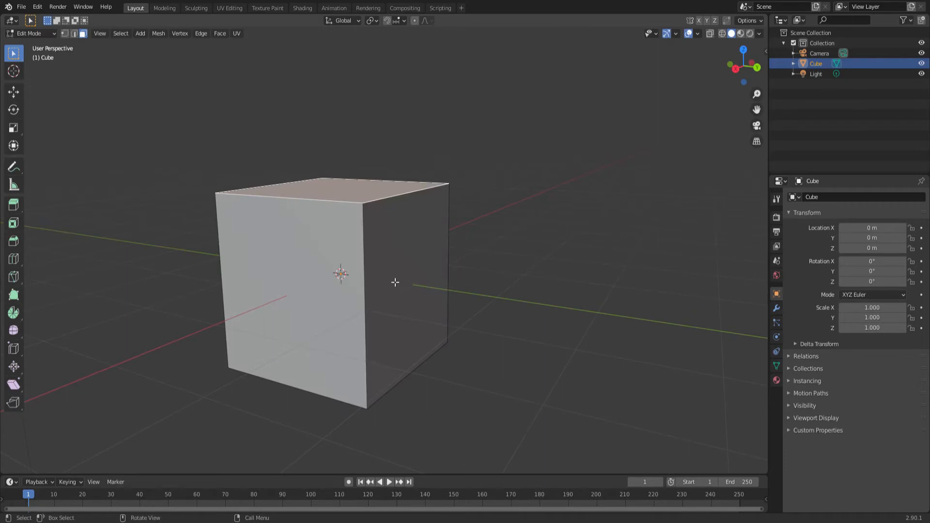
pyautogui.moveTo(334, 204); pyautogui.dragTo(395, 236, button='middle')
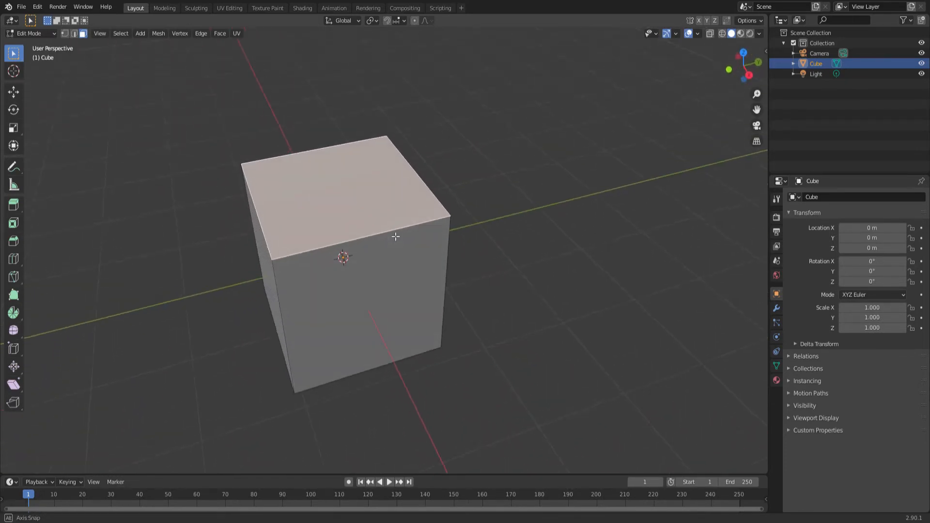
pyautogui.press('e')
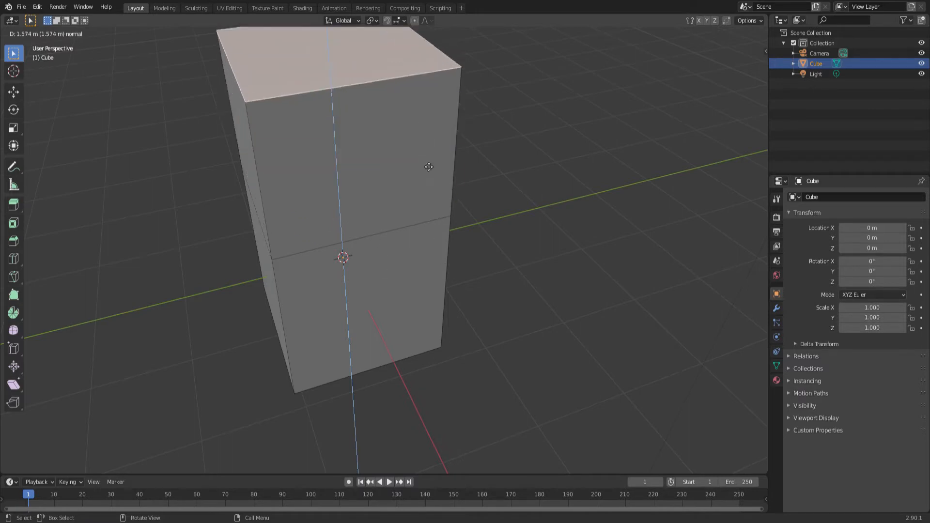
pyautogui.click(415, 188)
pyautogui.moveTo(278, 224); pyautogui.dragTo(400, 245, button='middle')
pyautogui.press('e')
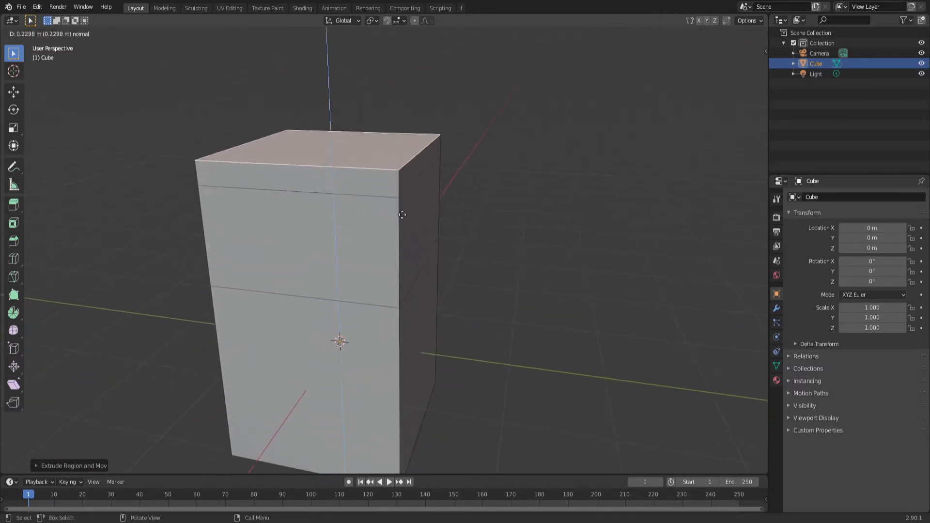
pyautogui.click(406, 155)
# Step: Extrude two opposite side faces of the middle block outward to form a pair of short arms
pyautogui.click(415, 215)
pyautogui.press('e')
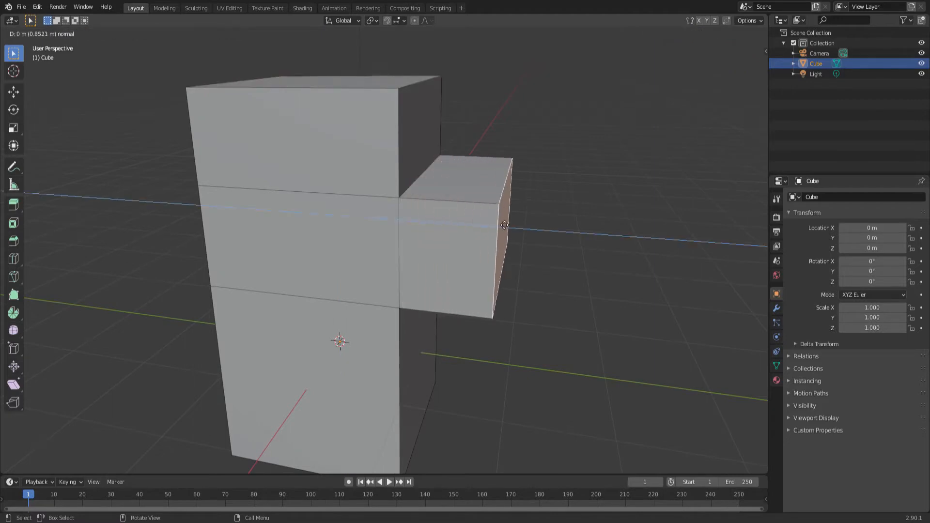
pyautogui.click(514, 215)
pyautogui.moveTo(307, 238); pyautogui.dragTo(329, 256, button='middle')
pyautogui.click(328, 256)
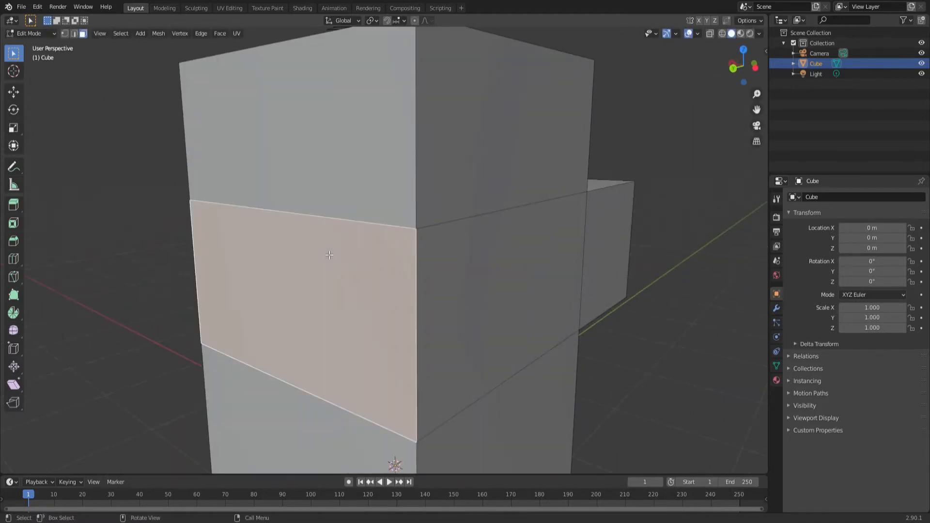
pyautogui.press('e')
pyautogui.click(159, 311)
# Step: Extrude the end face of the second arm outward by about 0.73 m
pyautogui.scroll(-5, 317, 304)
pyautogui.moveTo(339, 297); pyautogui.dragTo(341, 255, button='middle')
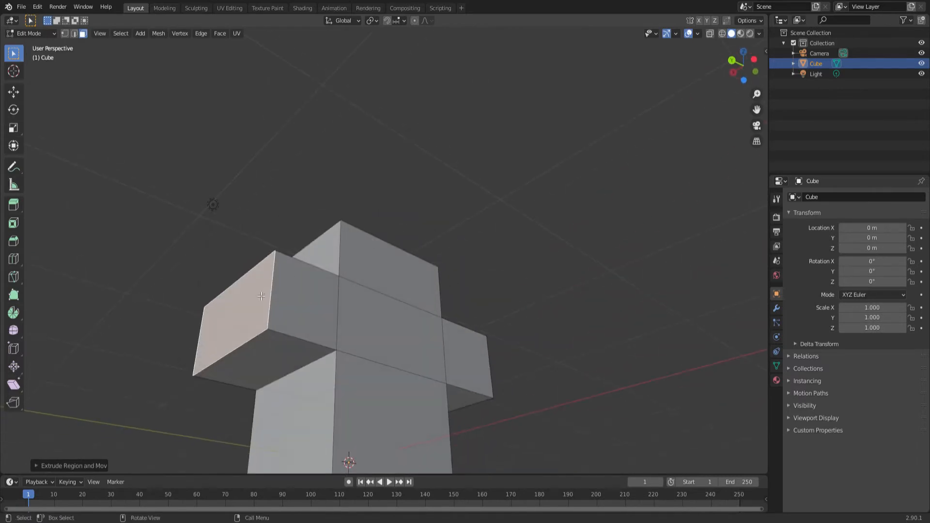
pyautogui.press('e')
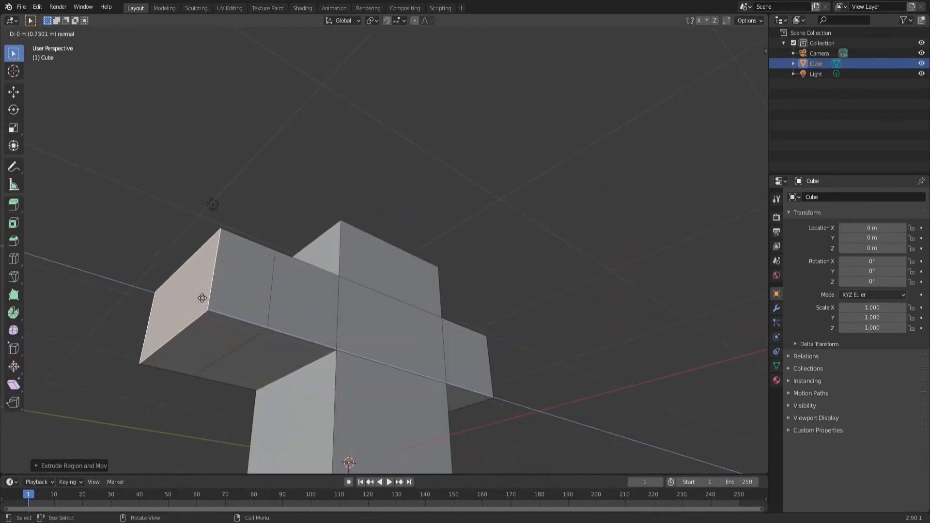
pyautogui.click(201, 298)
# Step: Extrude the underside of the lengthened arm's outer segment downward and scale its end face down to a taper
pyautogui.moveTo(269, 302); pyautogui.dragTo(238, 233, button='middle')
pyautogui.click(181, 184)
pyautogui.press('e')
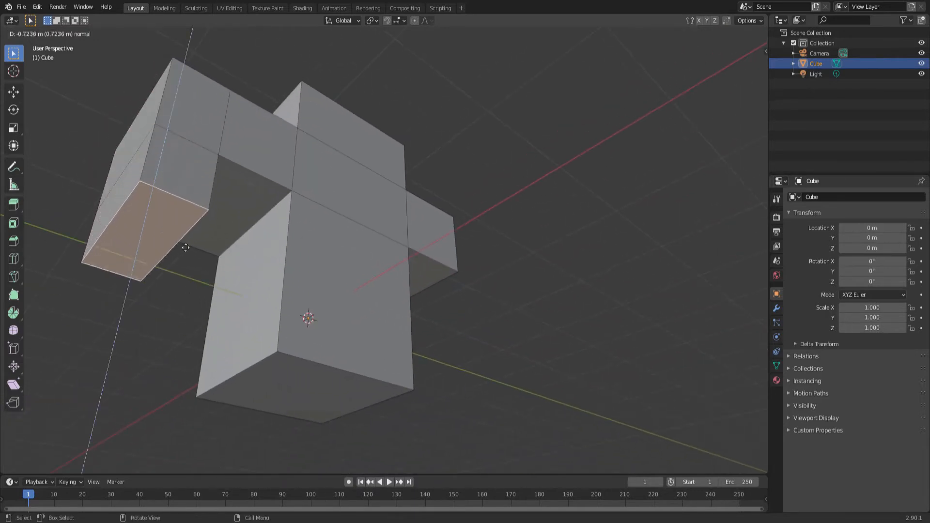
pyautogui.click(184, 258)
pyautogui.moveTo(417, 248); pyautogui.dragTo(486, 257, button='middle')
pyautogui.press('s')
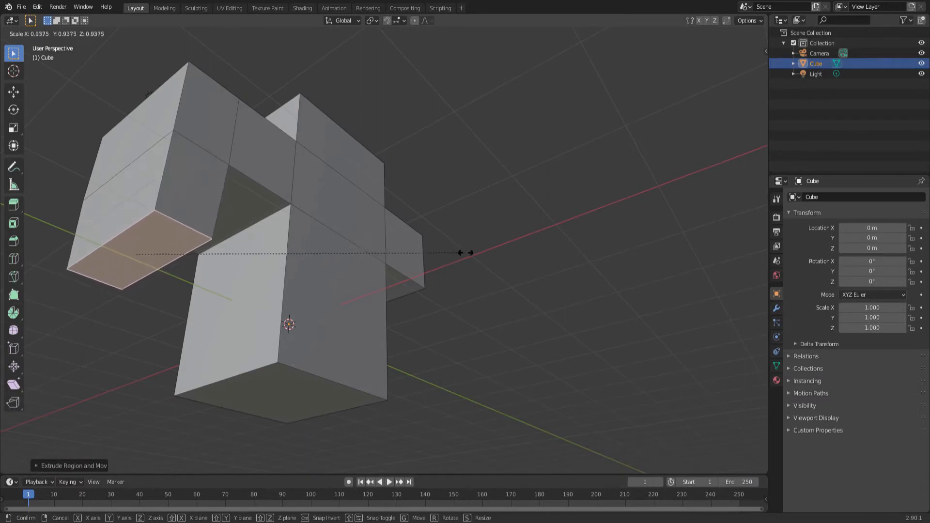
pyautogui.click(264, 284)
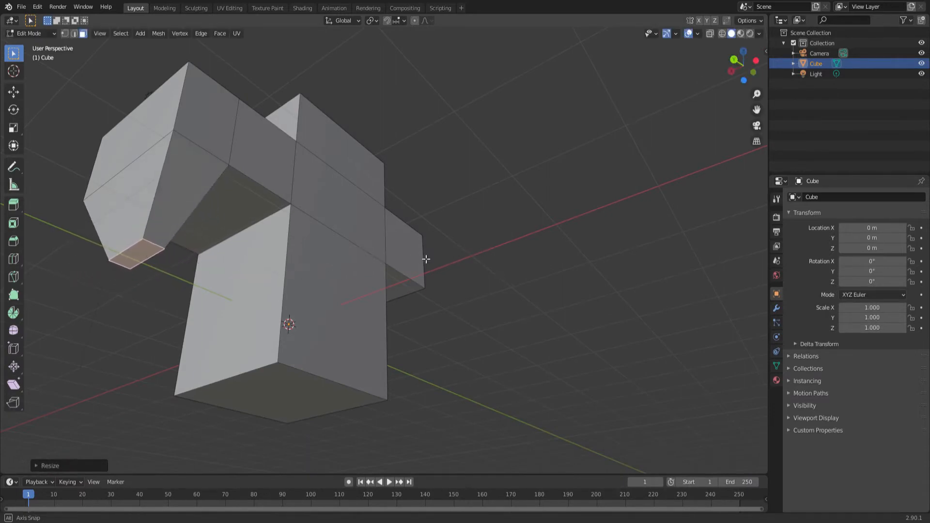
# Step: Extrude the end face of the opposite arm outward to lengthen it with another segment
pyautogui.moveTo(426, 260); pyautogui.dragTo(431, 204, button='middle')
pyautogui.click(415, 195)
pyautogui.press('e')
pyautogui.click(453, 200)
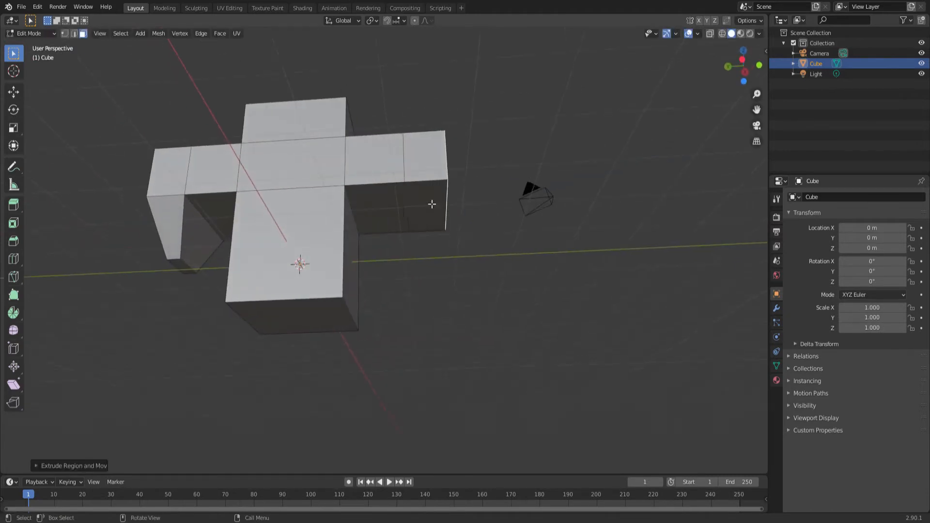
# Step: Extrude the underside of this arm's outer segment downward and scale the end face to about 0.41
pyautogui.click(431, 204)
pyautogui.press('e')
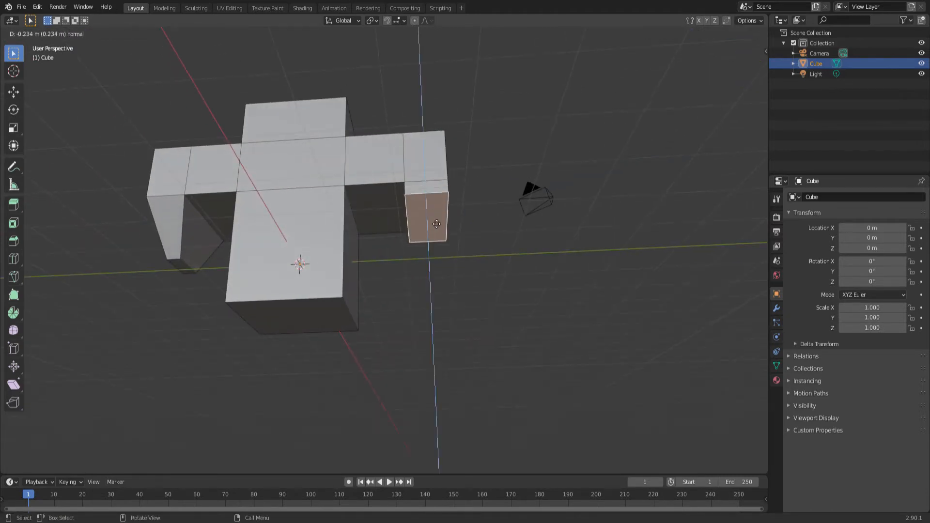
pyautogui.click(431, 250)
pyautogui.press('s')
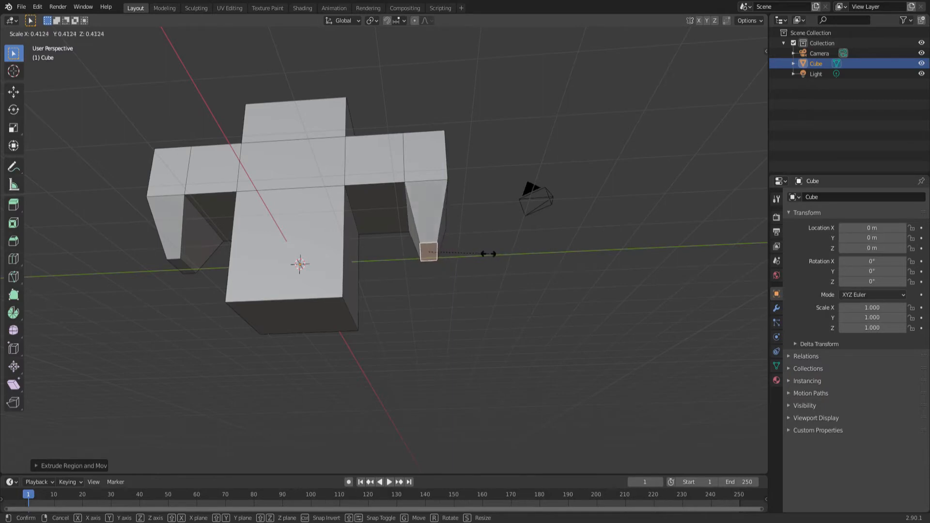
pyautogui.click(486, 256)
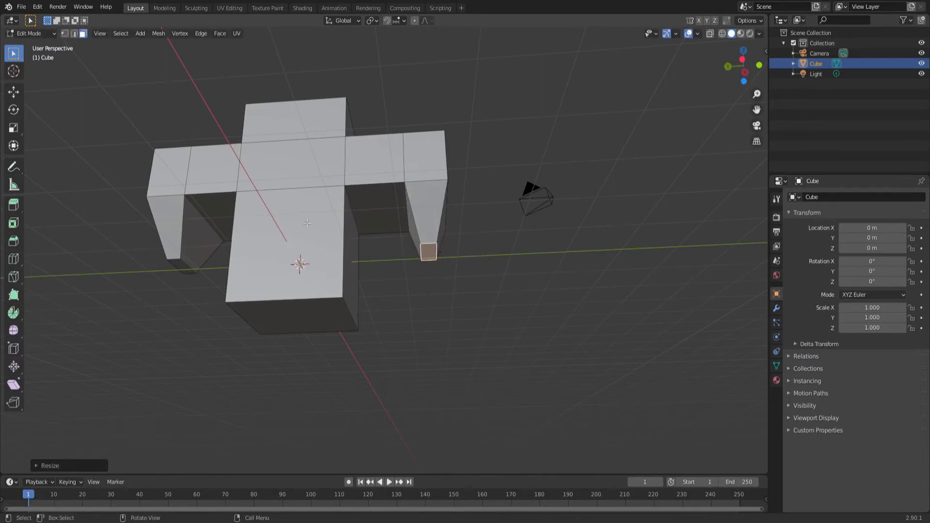
# Step: Return to Object Mode and select the light, followed by the camera
pyautogui.moveTo(307, 224); pyautogui.dragTo(319, 186, button='middle')
pyautogui.scroll(-4, 271, 208)
pyautogui.press('Tab')
pyautogui.click(160, 63)
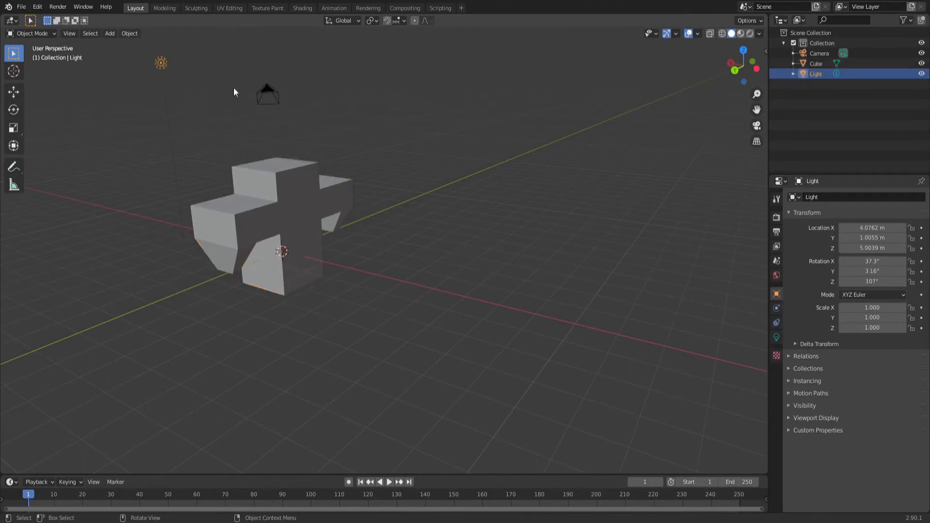
pyautogui.click(263, 87)
# Step: Select the extruded cube figure and delete it from the scene
pyautogui.click(280, 170)
pyautogui.moveTo(370, 160); pyautogui.dragTo(359, 180, button='middle')
pyautogui.press('Delete')
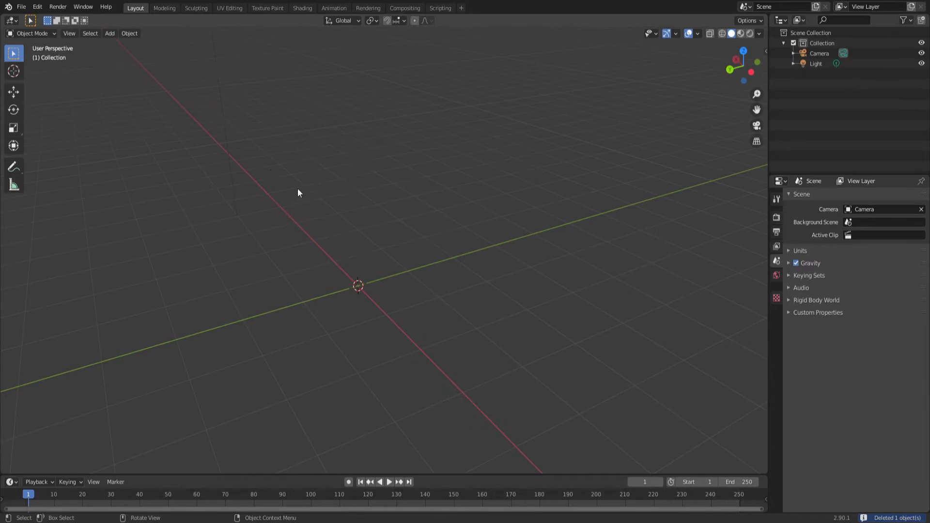
# Step: Add a new mesh cube at the center of the empty scene
pyautogui.click(107, 34)
pyautogui.moveTo(115, 46)
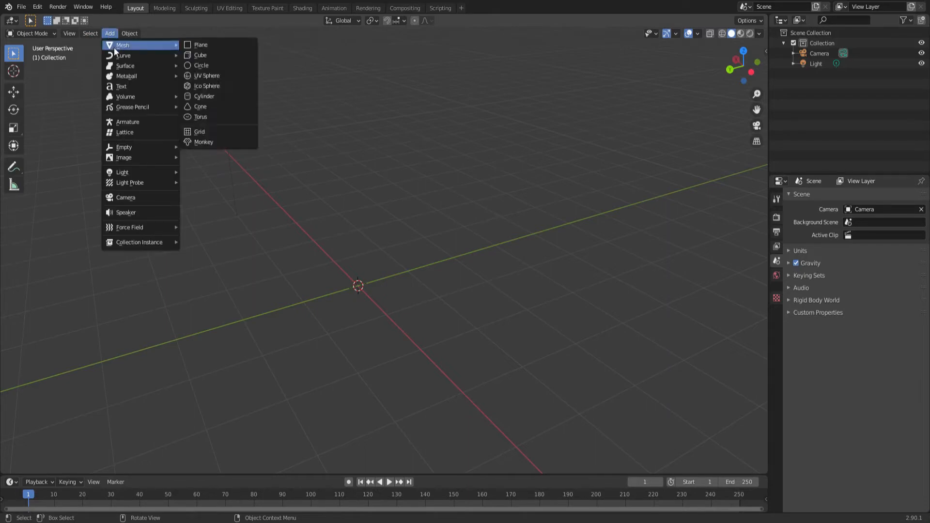
pyautogui.click(210, 55)
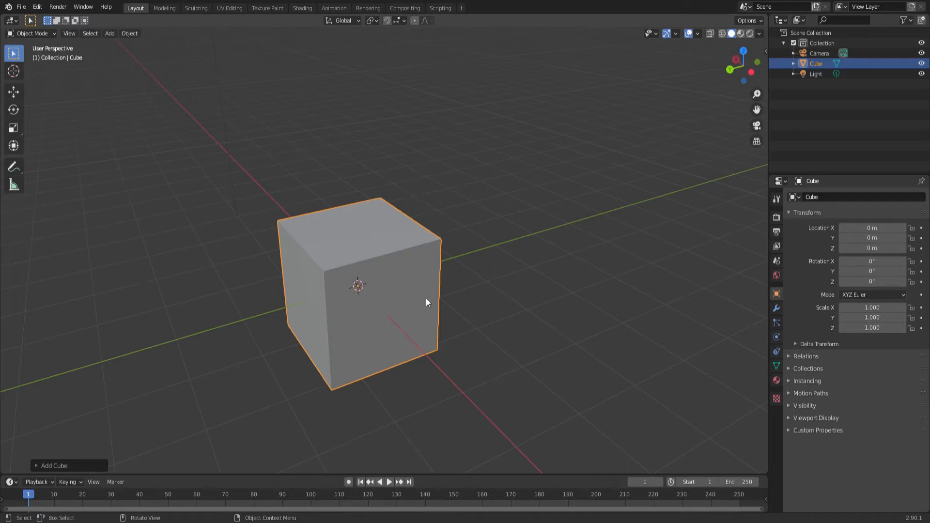
pyautogui.moveTo(410, 287); pyautogui.dragTo(402, 315, button='middle')
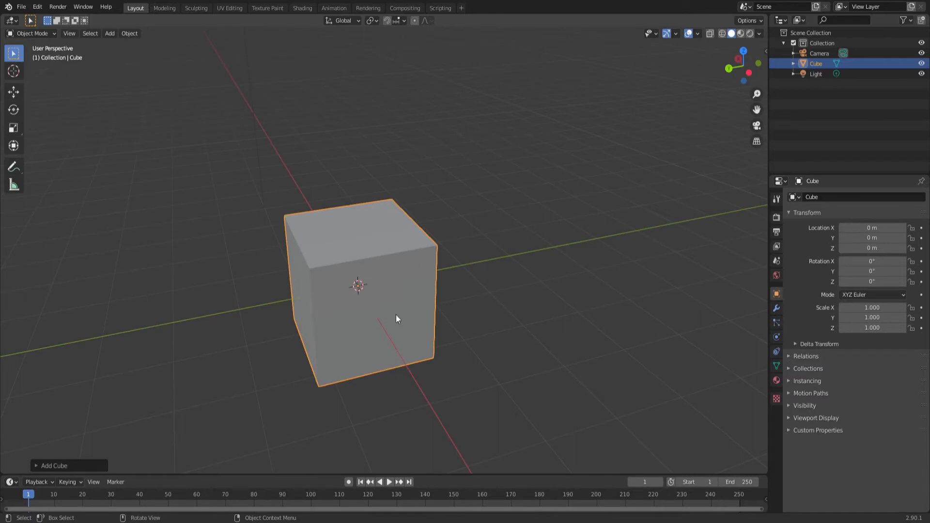
pyautogui.click(108, 34)
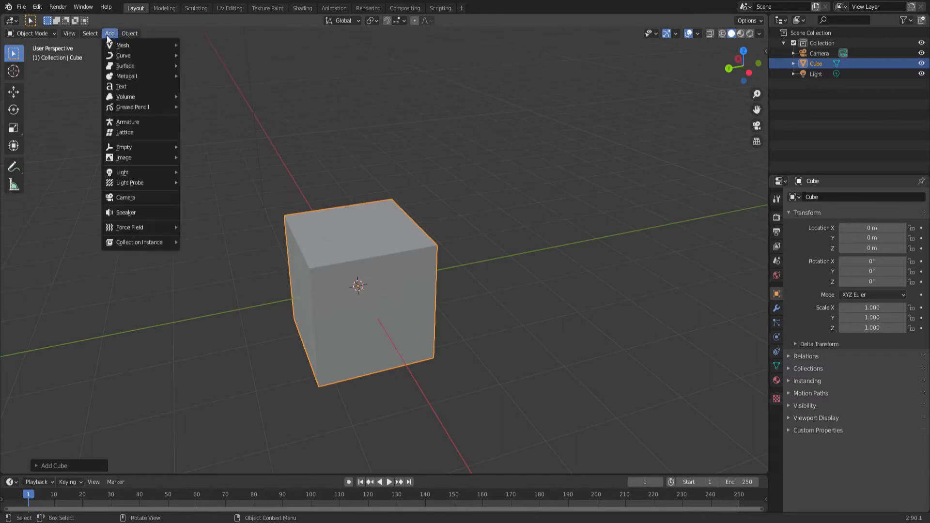
pyautogui.moveTo(123, 46)
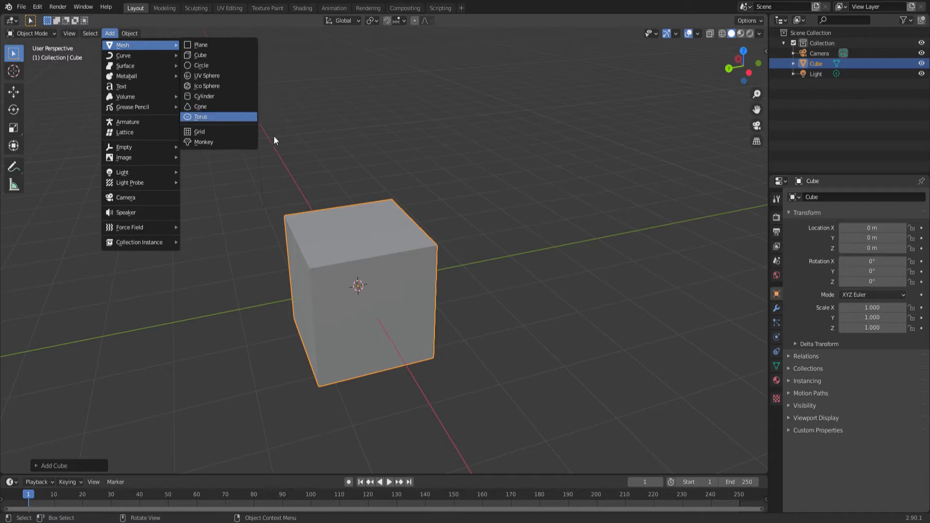
pyautogui.moveTo(358, 303)
pyautogui.mouseDown(button='middle')
pyautogui.moveTo(406, 275)
pyautogui.moveTo(367, 286)
pyautogui.moveTo(405, 261)
pyautogui.moveTo(458, 261)
pyautogui.moveTo(434, 291)
pyautogui.moveTo(367, 290)
pyautogui.moveTo(429, 263)
pyautogui.moveTo(390, 263)
pyautogui.moveTo(376, 304)
pyautogui.mouseUp(button='middle')
# Step: Enter Edit Mode on the new cube and select only its bottom face
pyautogui.press('Tab')
pyautogui.moveTo(416, 219); pyautogui.dragTo(358, 237, button='middle')
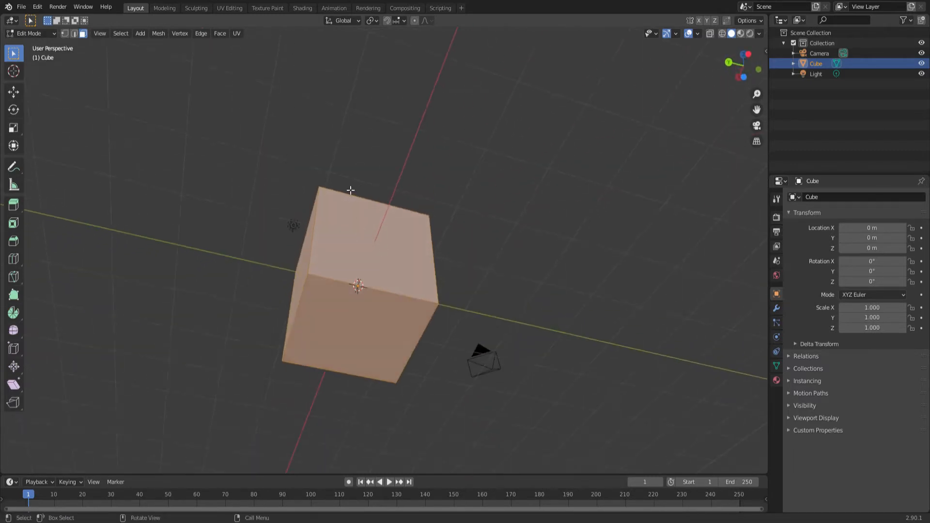
pyautogui.moveTo(350, 190); pyautogui.dragTo(494, 200, button='middle')
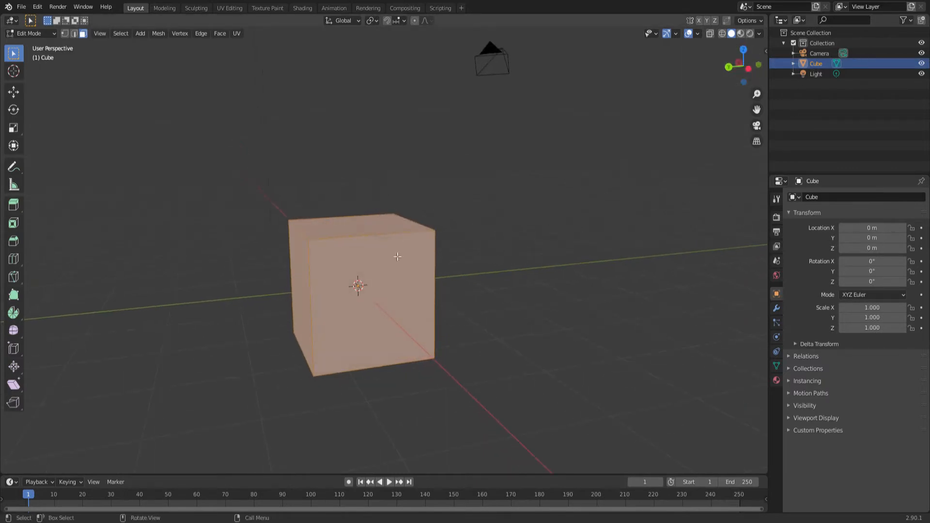
pyautogui.moveTo(374, 352); pyautogui.dragTo(375, 271, button='middle')
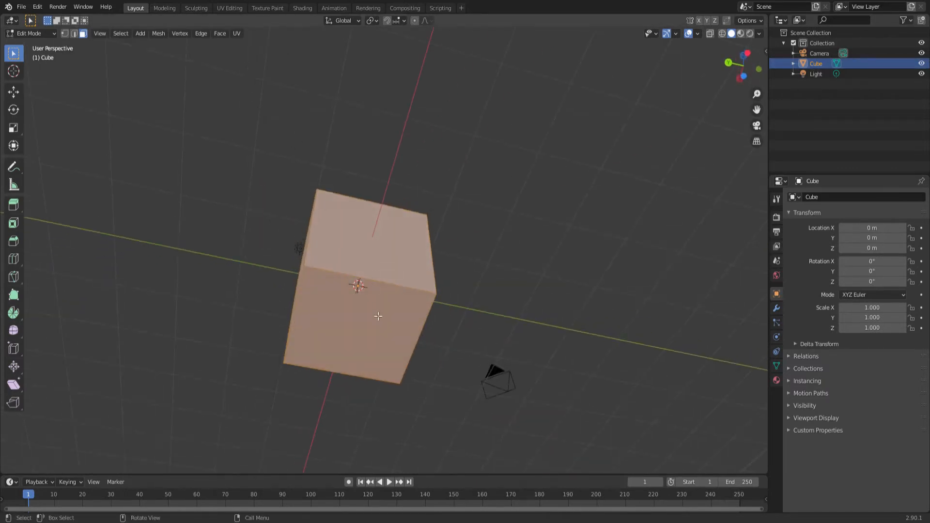
pyautogui.keyDown('shift'); pyautogui.click(376, 262); pyautogui.keyUp('shift')
pyautogui.moveTo(401, 224); pyautogui.dragTo(415, 302, button='middle')
pyautogui.scroll(-3, 415, 301)
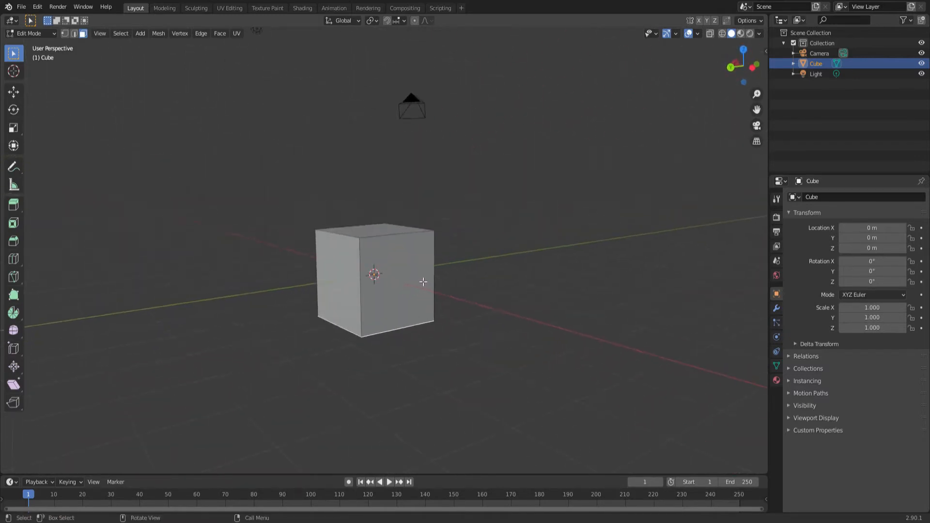
# Step: Look at the cube in the front, right and top orthographic views, ending in the front view
pyautogui.press('KP_1')
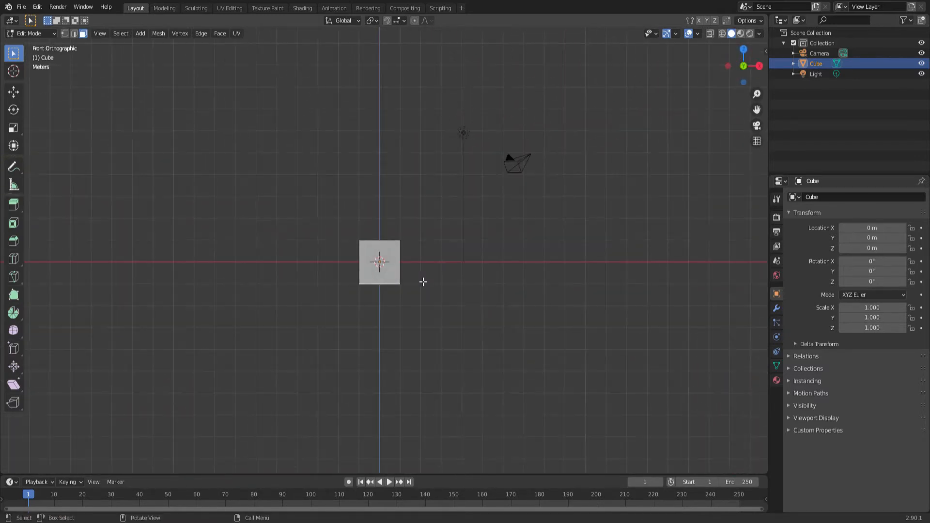
pyautogui.press('KP_3')
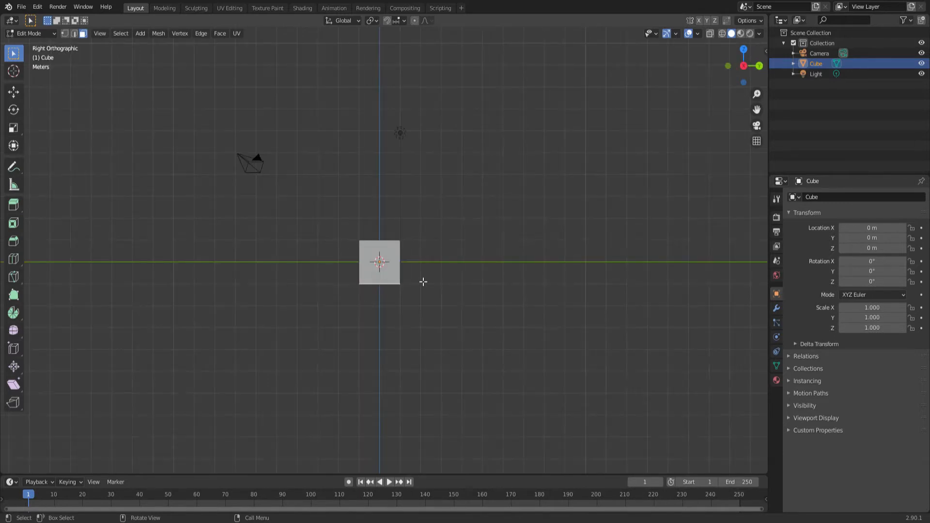
pyautogui.press('KP_7')
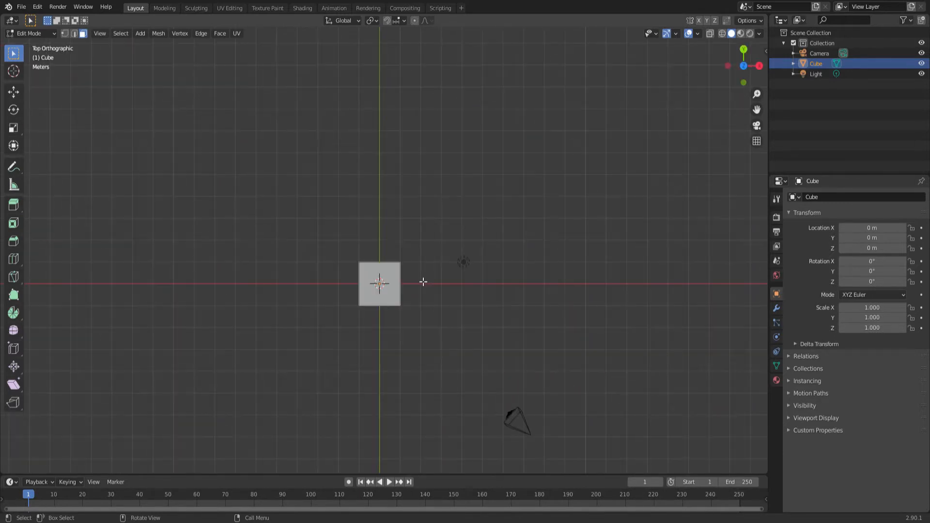
pyautogui.press('KP_1')
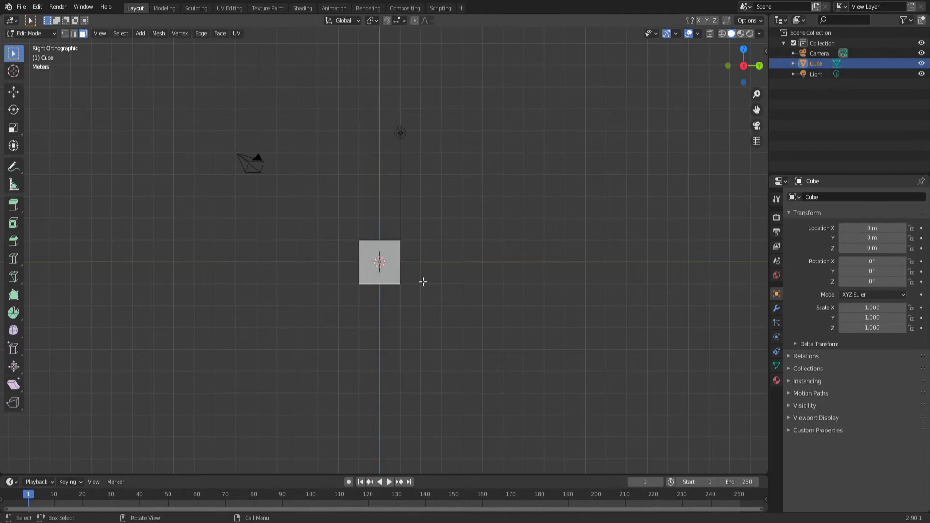
pyautogui.press('KP_1')
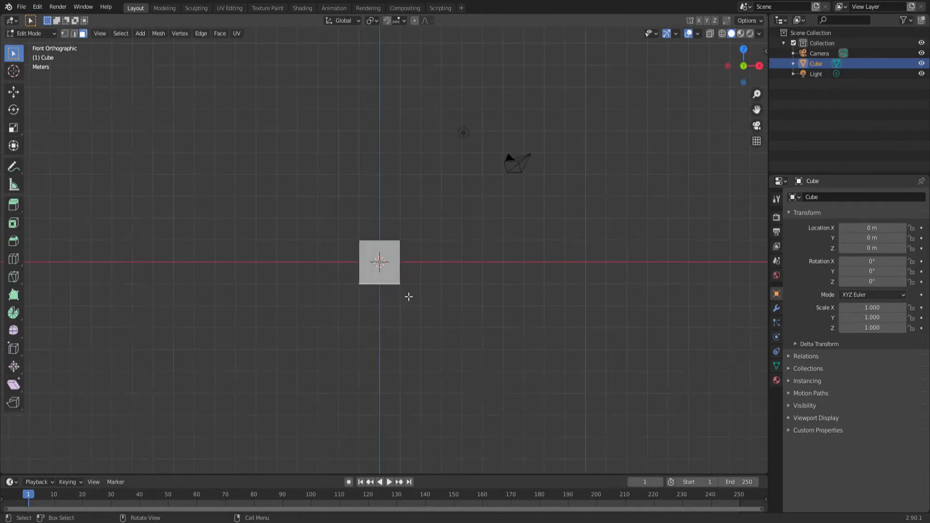
# Step: Try moving the cube's bottom face freely in the perspective view
pyautogui.moveTo(409, 296); pyautogui.dragTo(425, 251, button='middle')
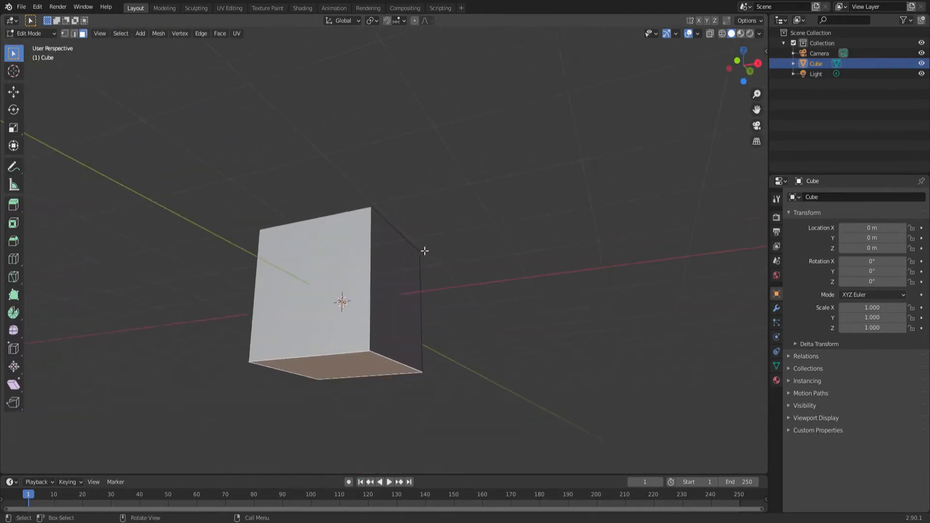
pyautogui.press('g')
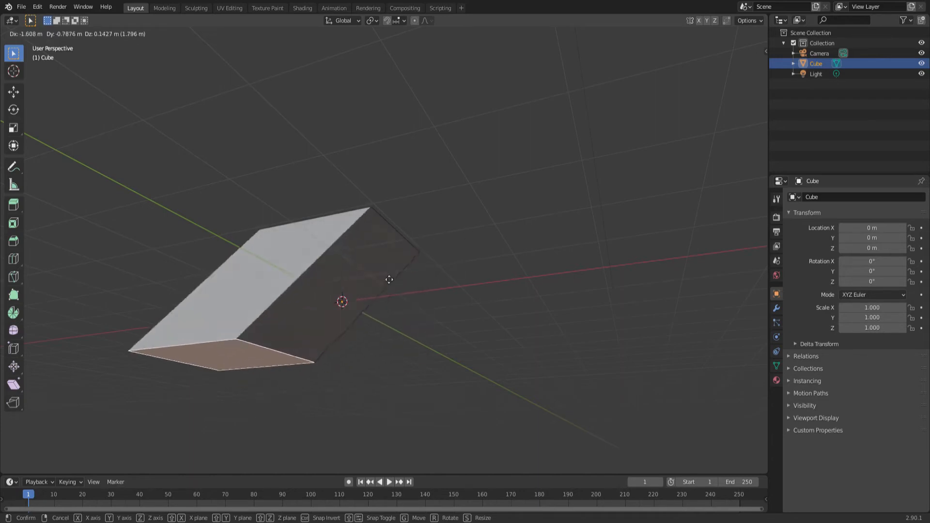
pyautogui.click(425, 307)
pyautogui.moveTo(413, 308); pyautogui.dragTo(366, 269, button='middle')
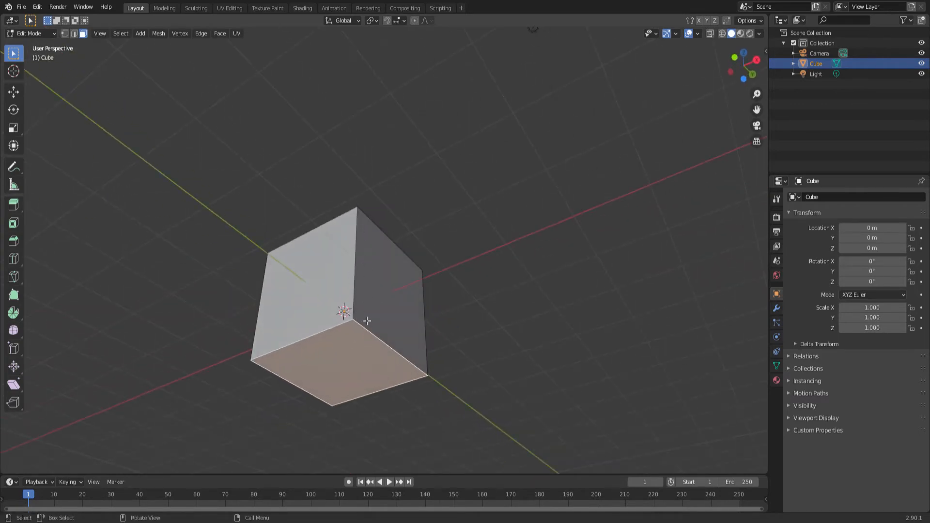
pyautogui.press('g')
pyautogui.click(354, 245)
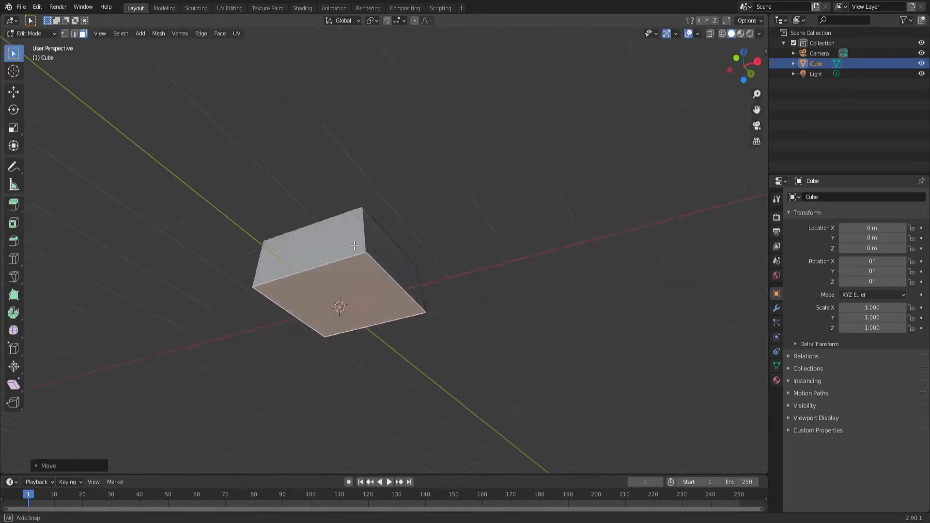
pyautogui.moveTo(354, 245); pyautogui.dragTo(414, 287, button='middle')
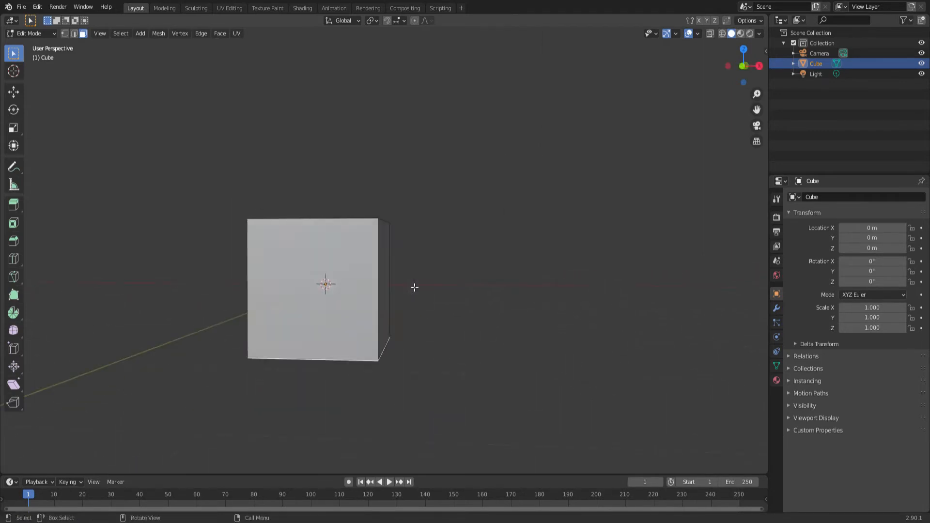
# Step: In the front orthographic view, move the bottom face straight up about 1.81 m to flatten the cube into a slab
pyautogui.press('KP_3')
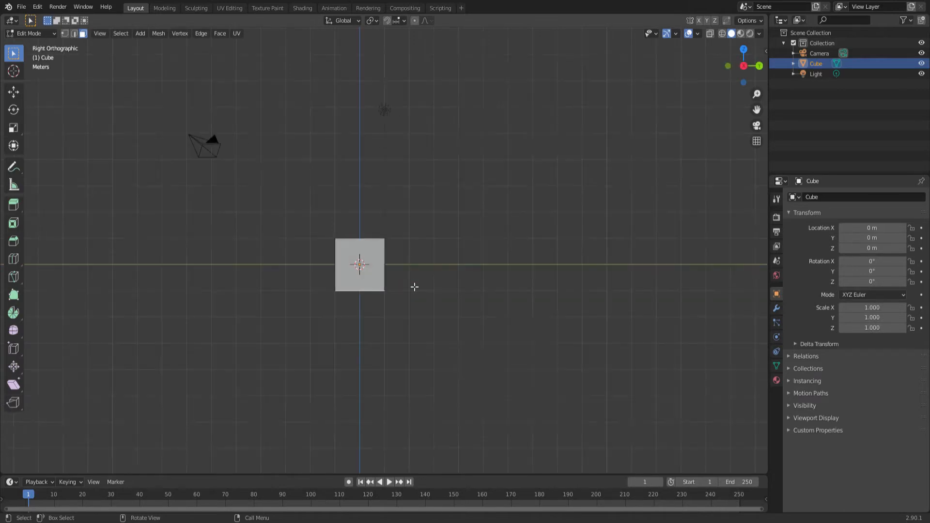
pyautogui.press('KP_7')
pyautogui.press('KP_1')
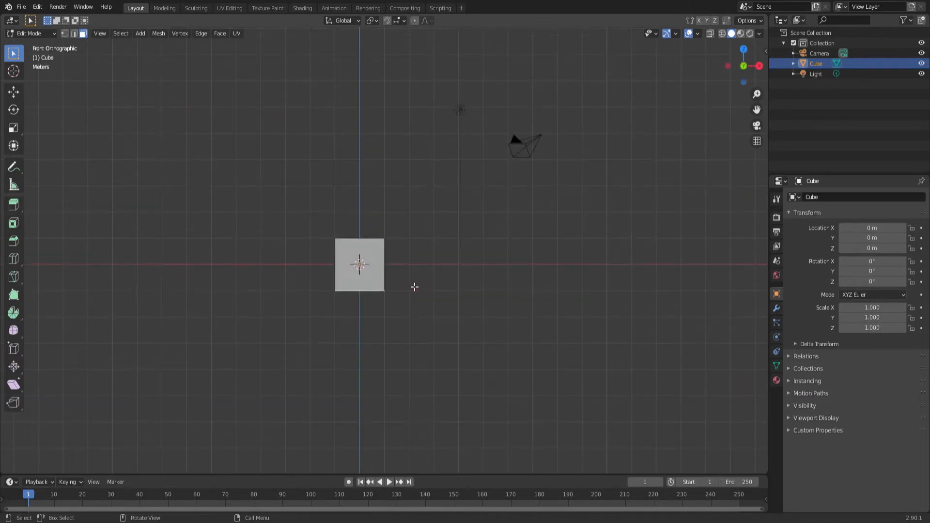
pyautogui.scroll(6, 386, 301)
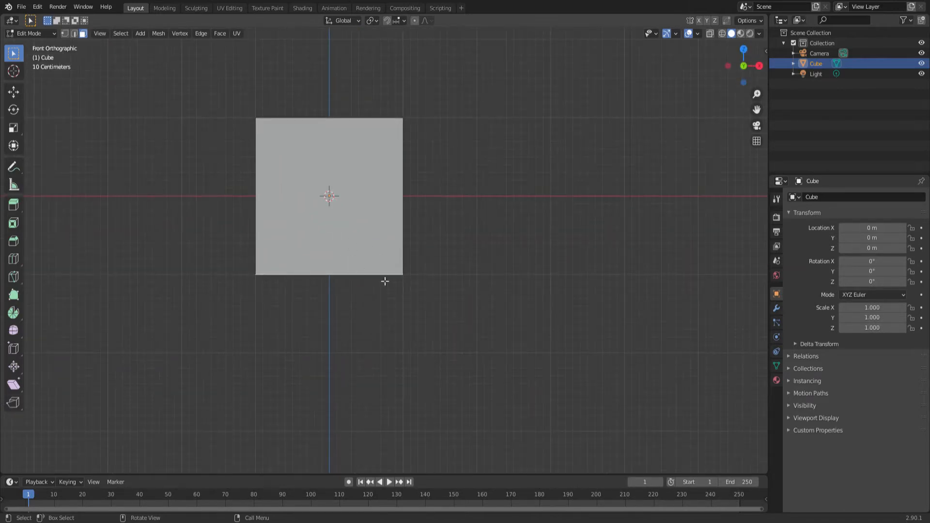
pyautogui.press('g')
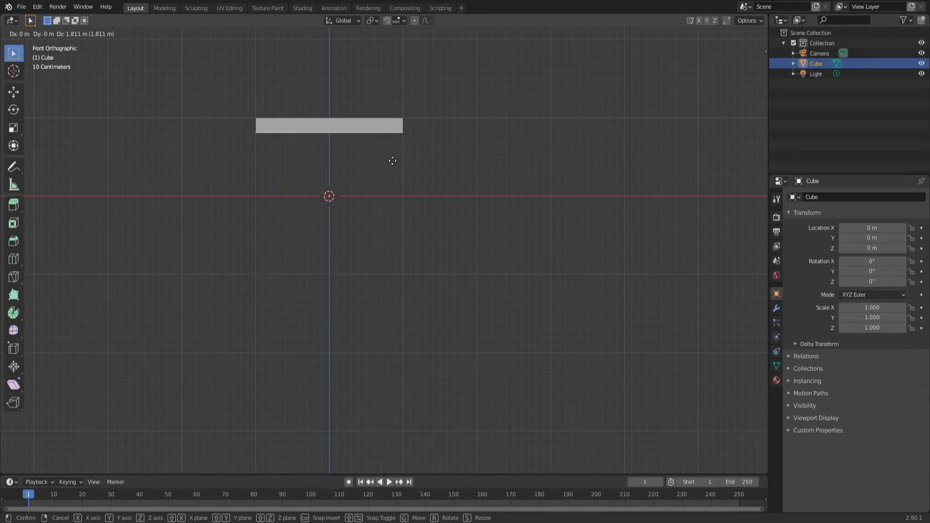
pyautogui.click(393, 161)
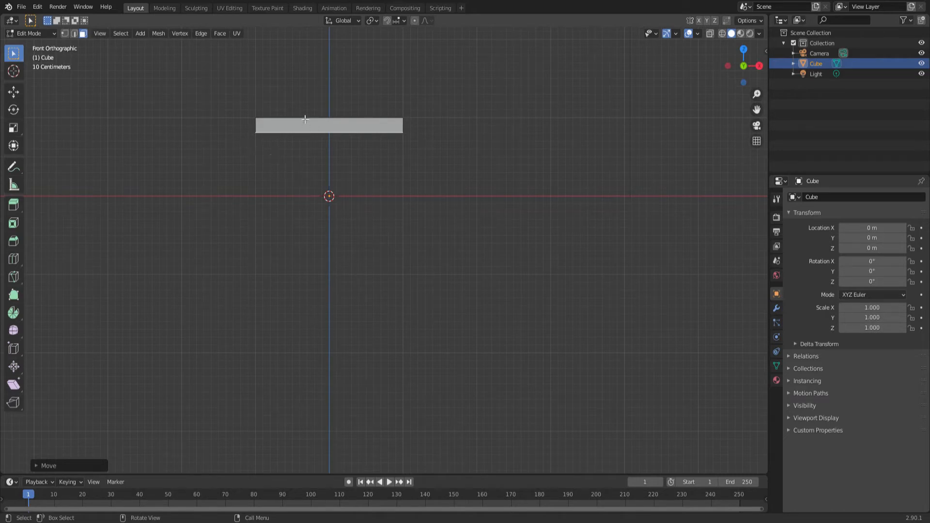
# Step: Select all faces of the slab and scale it up uniformly to several times its size
pyautogui.moveTo(305, 119); pyautogui.dragTo(317, 196, button='middle')
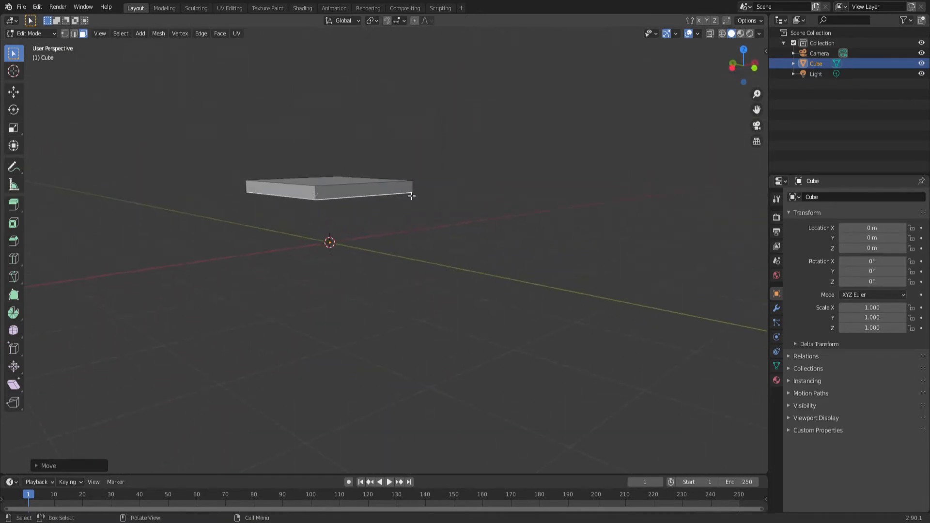
pyautogui.press('a')
pyautogui.moveTo(414, 199); pyautogui.dragTo(393, 180, button='middle')
pyautogui.keyDown('shift'); pyautogui.click(355, 204); pyautogui.keyUp('shift')
pyautogui.keyDown('shift'); pyautogui.click(381, 199); pyautogui.keyUp('shift')
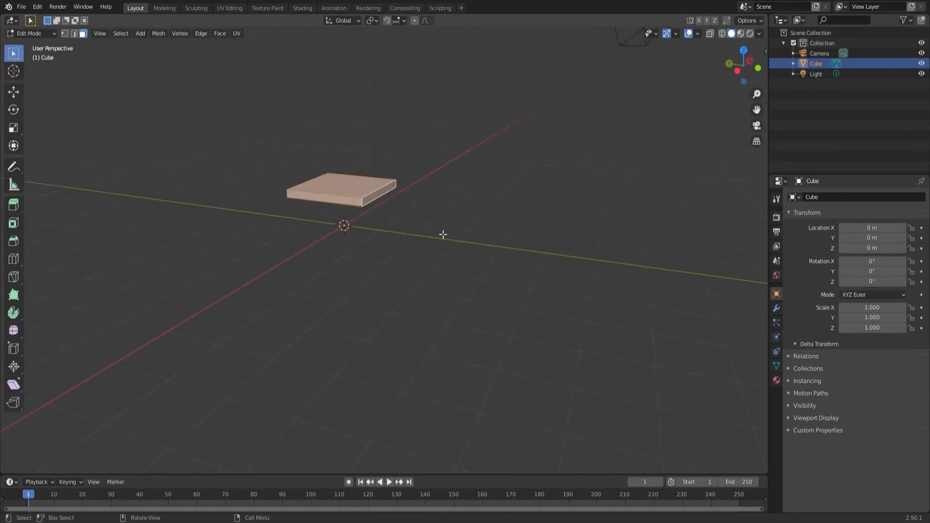
pyautogui.moveTo(443, 234); pyautogui.dragTo(409, 260, button='middle')
pyautogui.press('s')
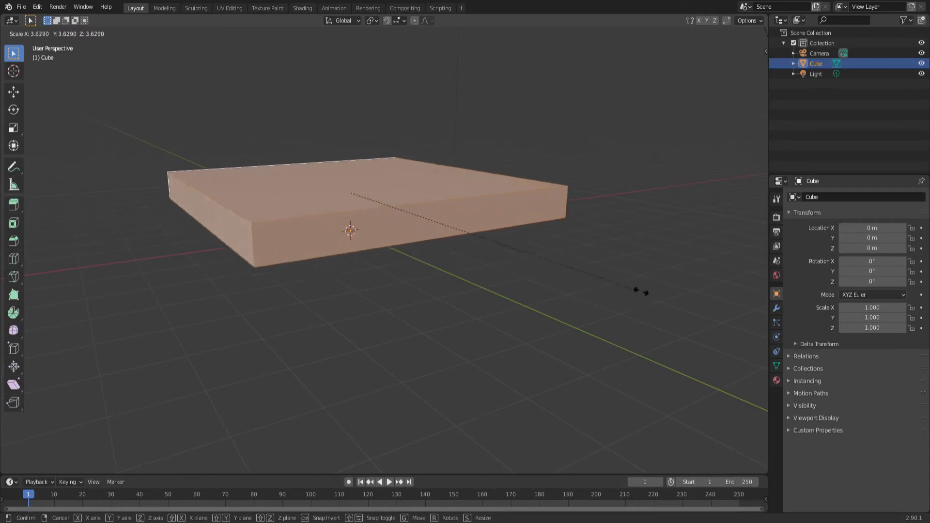
pyautogui.click(738, 324)
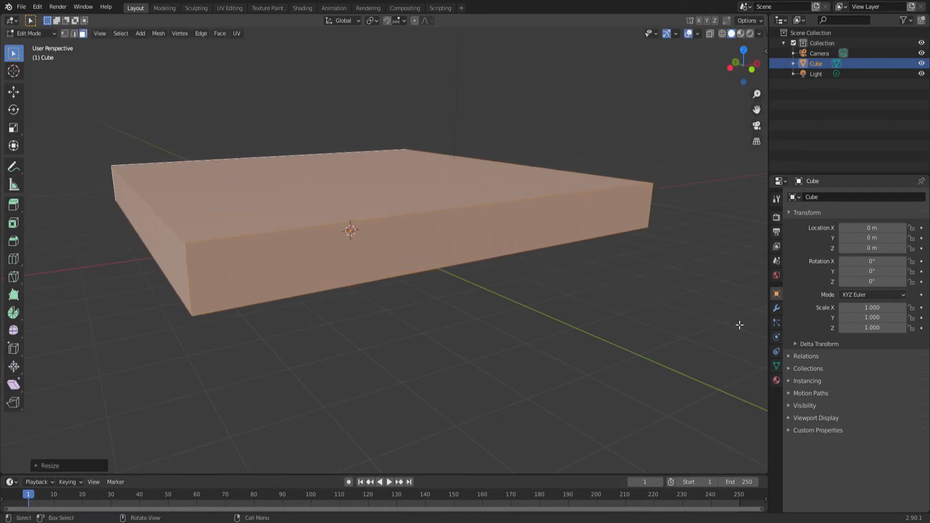
# Step: Select the enlarged slab's bottom face and move it up about 0.2 m in the front view to thin the slab
pyautogui.press('KP_1')
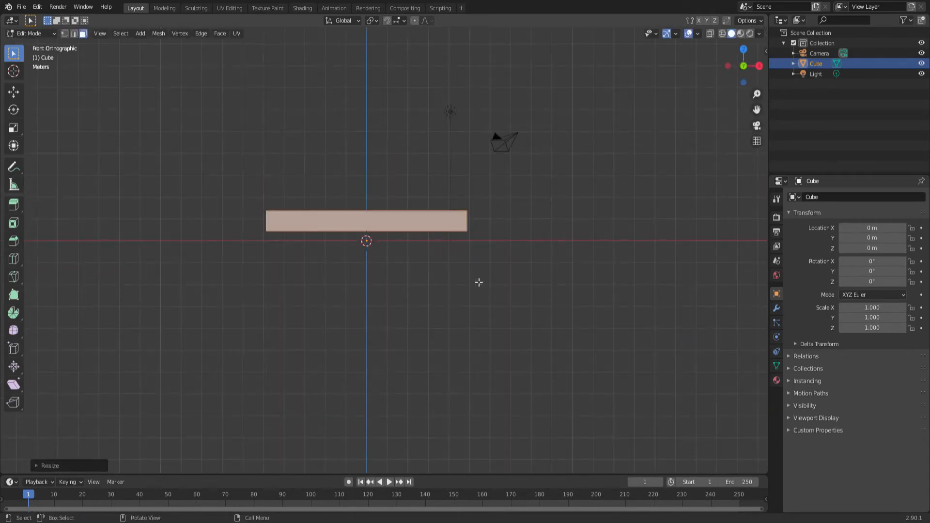
pyautogui.scroll(4, 395, 259)
pyautogui.moveTo(355, 207); pyautogui.dragTo(356, 142, button='middle')
pyautogui.press('KP_1')
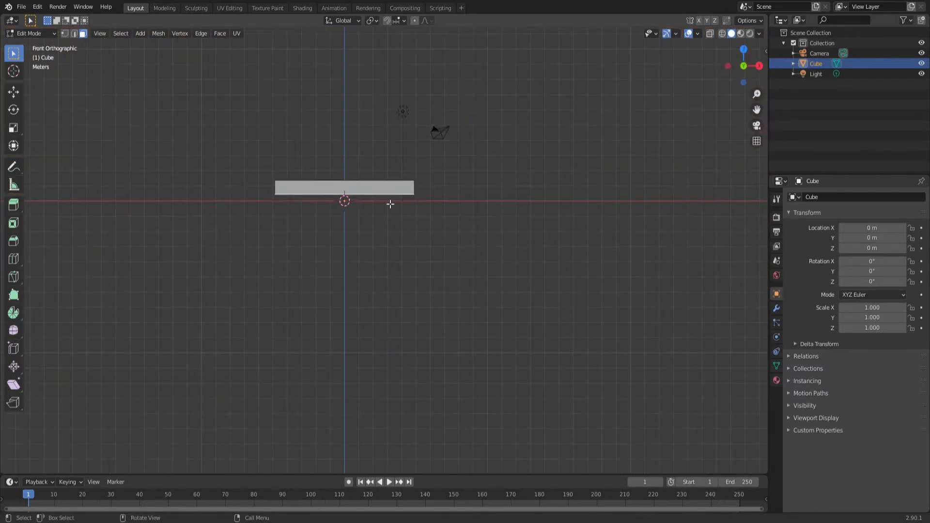
pyautogui.press('g')
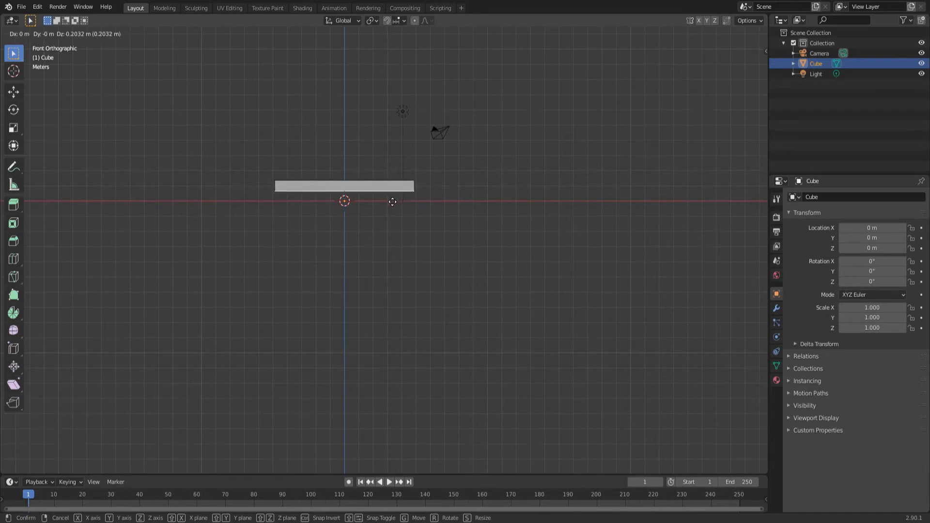
pyautogui.click(392, 201)
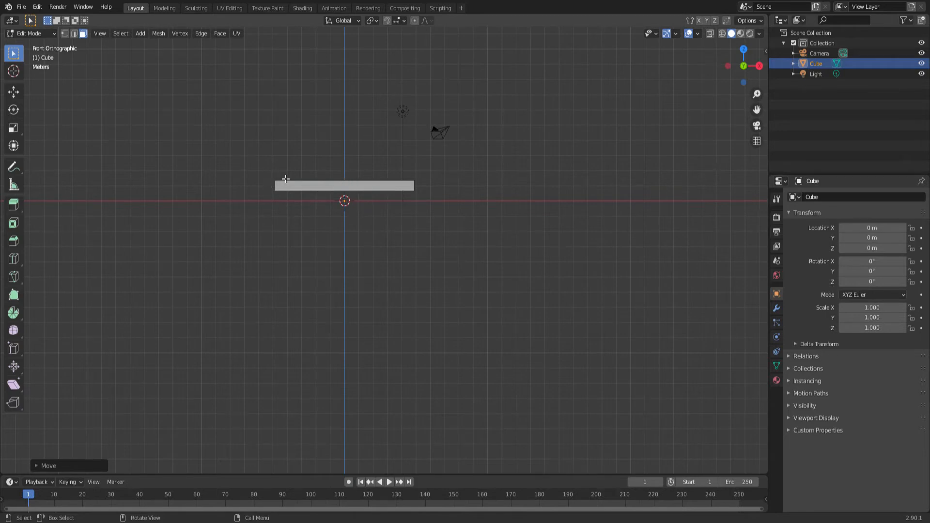
# Step: Select a long side face of the slab and move it inward about 4.47 m along Y in the right orthographic view
pyautogui.moveTo(286, 179); pyautogui.dragTo(389, 248, button='middle')
pyautogui.moveTo(434, 178); pyautogui.dragTo(412, 192, button='middle')
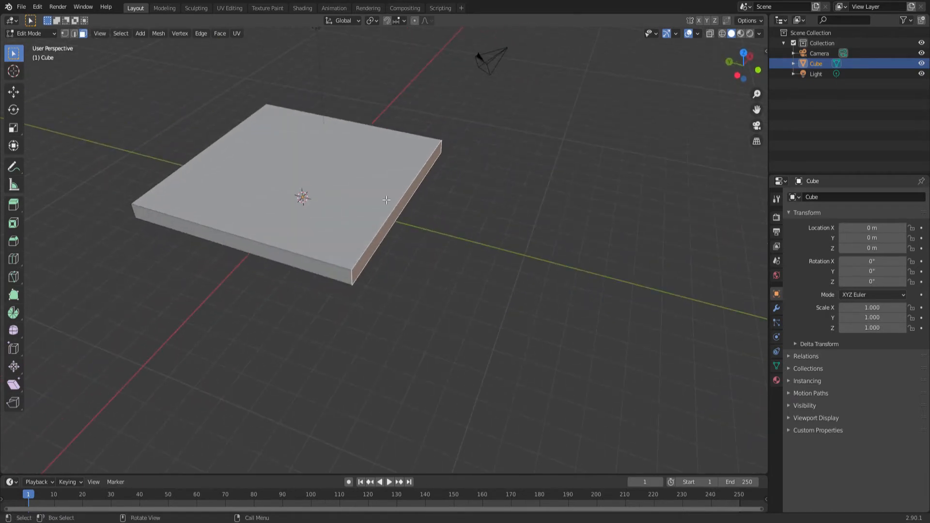
pyautogui.press('KP_3')
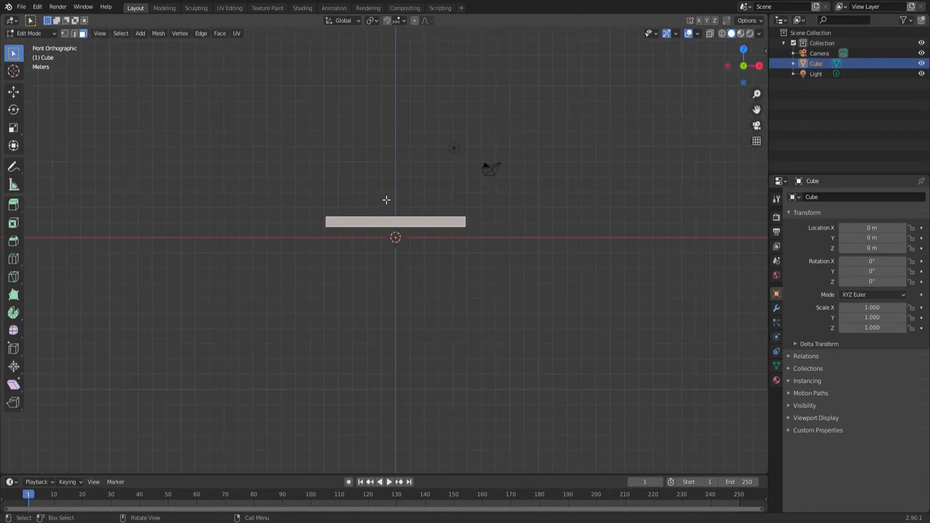
pyautogui.press('g')
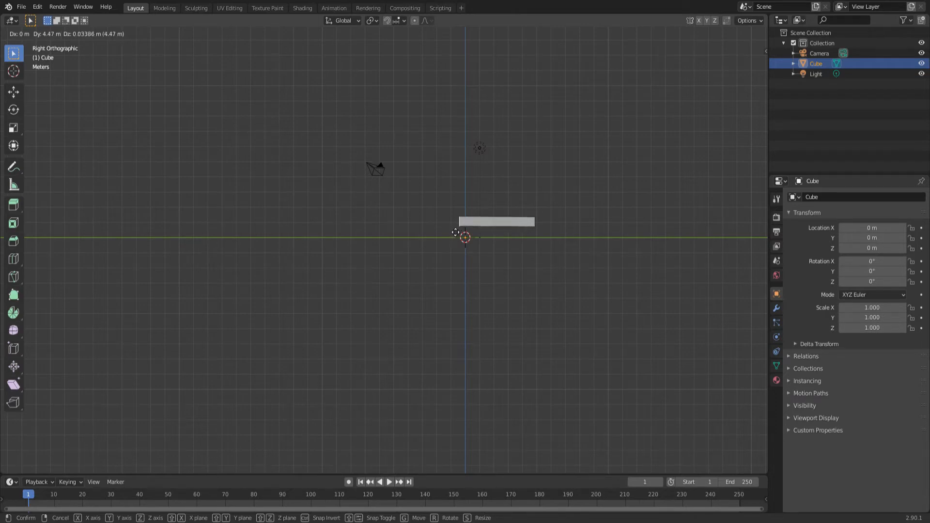
pyautogui.click(455, 232)
# Step: Extrude the narrowed slab's two opposite short end faces outward along X by a little under 1 m each
pyautogui.moveTo(422, 228); pyautogui.dragTo(499, 218, button='middle')
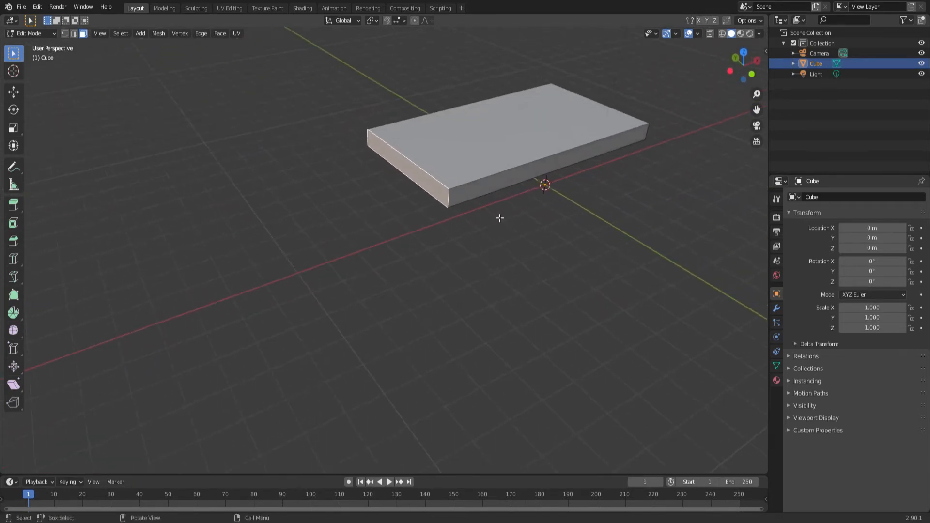
pyautogui.press('e')
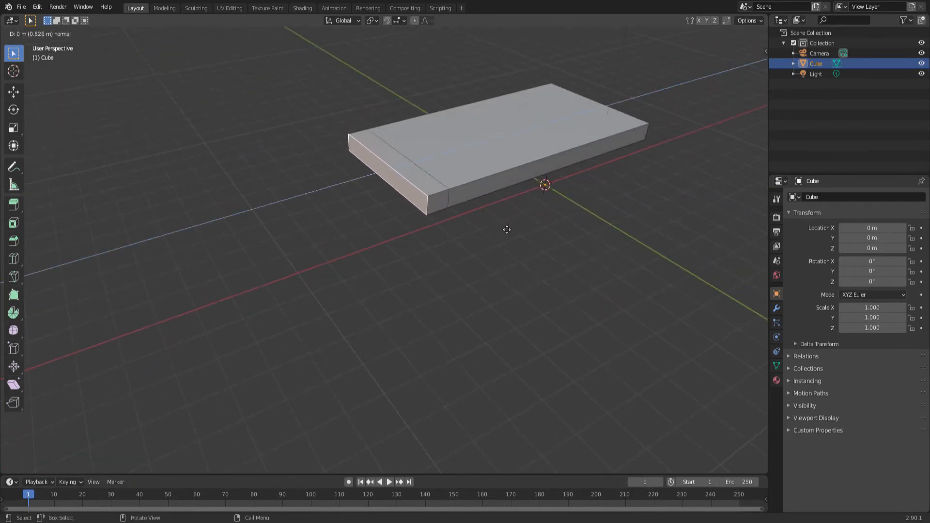
pyautogui.click(511, 222)
pyautogui.moveTo(511, 223); pyautogui.dragTo(407, 165, button='middle')
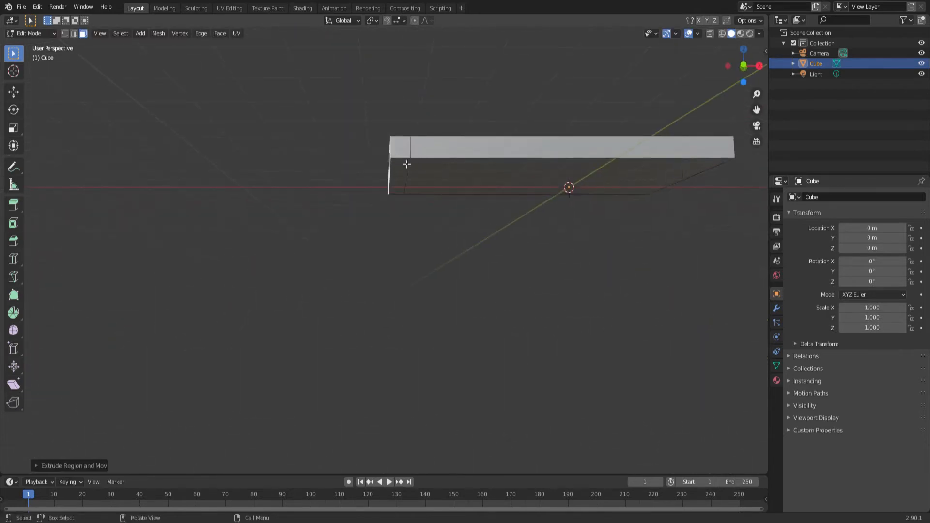
pyautogui.moveTo(563, 165); pyautogui.dragTo(504, 208, button='middle')
pyautogui.press('e')
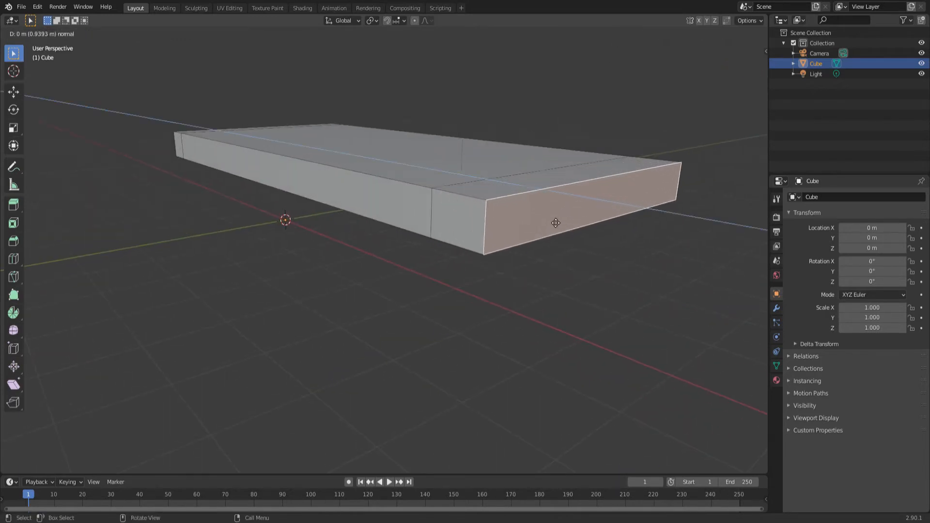
pyautogui.click(548, 220)
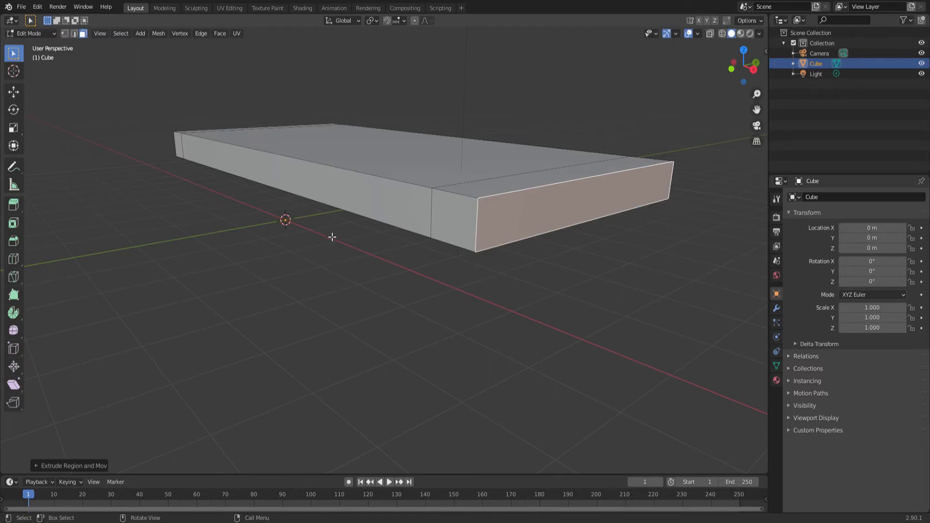
# Step: Select the three faces along one long side of the slab and extrude them outward about 0.59 m
pyautogui.moveTo(294, 246); pyautogui.dragTo(347, 251, button='middle')
pyautogui.click(278, 332)
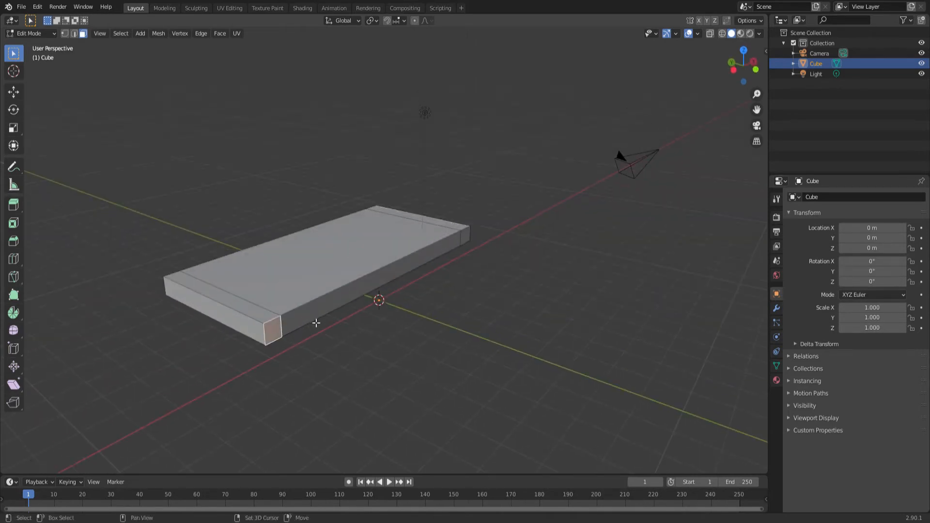
pyautogui.keyDown('shift'); pyautogui.click(315, 322); pyautogui.keyUp('shift')
pyautogui.keyDown('shift'); pyautogui.click(465, 238); pyautogui.keyUp('shift')
pyautogui.moveTo(424, 272); pyautogui.dragTo(432, 264, button='middle')
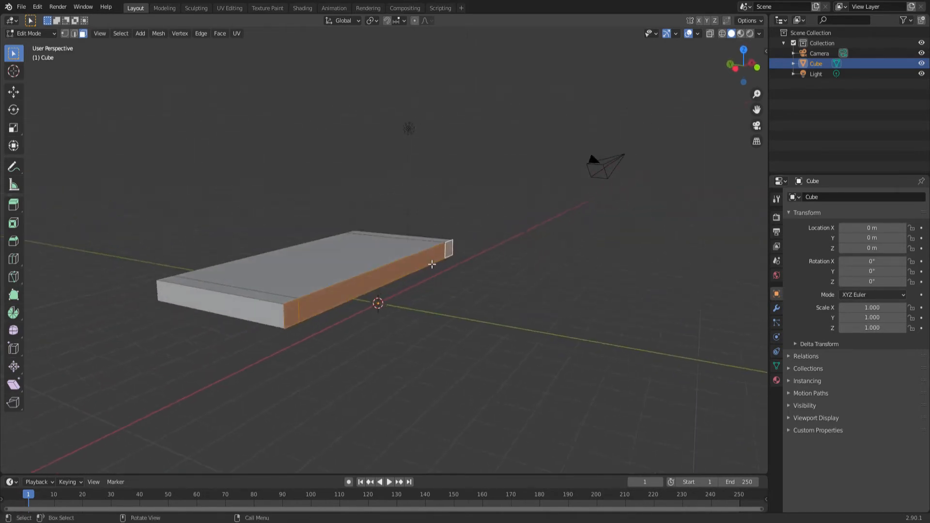
pyautogui.press('e')
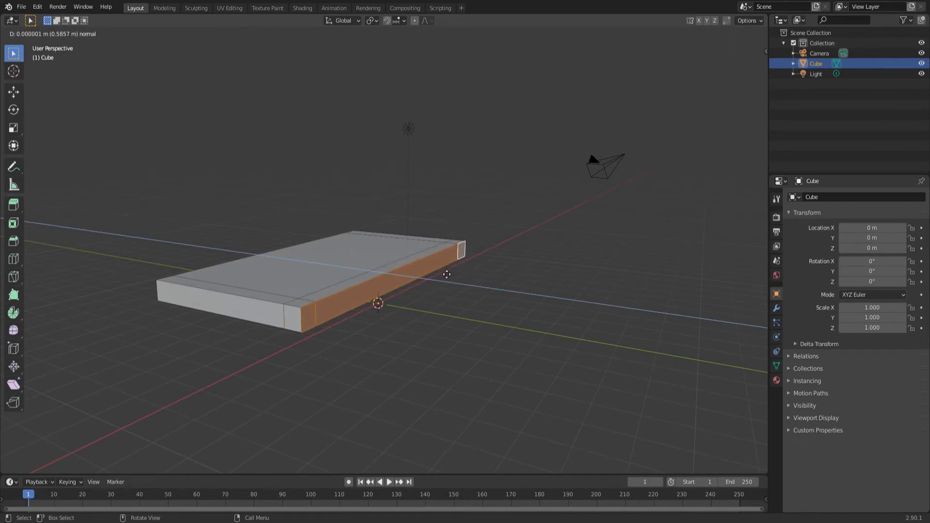
pyautogui.click(446, 275)
# Step: Select the three faces along the opposite long side and extrude them outward about 0.64 m
pyautogui.moveTo(362, 271); pyautogui.dragTo(413, 262, button='middle')
pyautogui.click(166, 319)
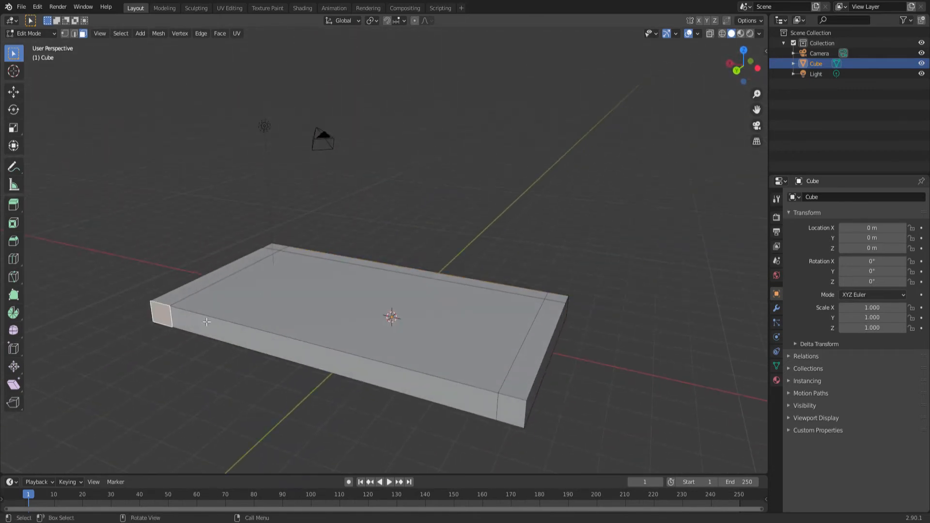
pyautogui.keyDown('shift'); pyautogui.click(309, 340); pyautogui.keyUp('shift')
pyautogui.keyDown('shift'); pyautogui.click(517, 419); pyautogui.keyUp('shift')
pyautogui.moveTo(517, 419); pyautogui.dragTo(469, 348, button='middle')
pyautogui.press('e')
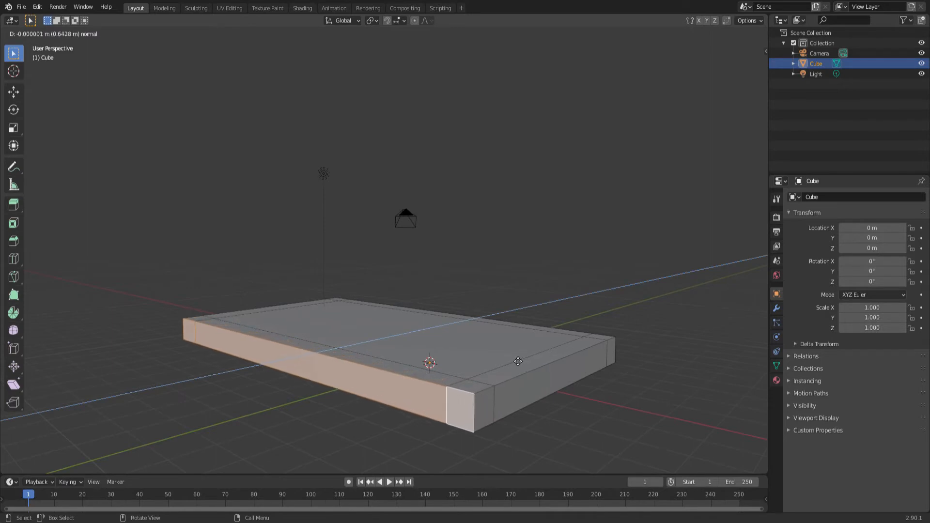
pyautogui.click(517, 361)
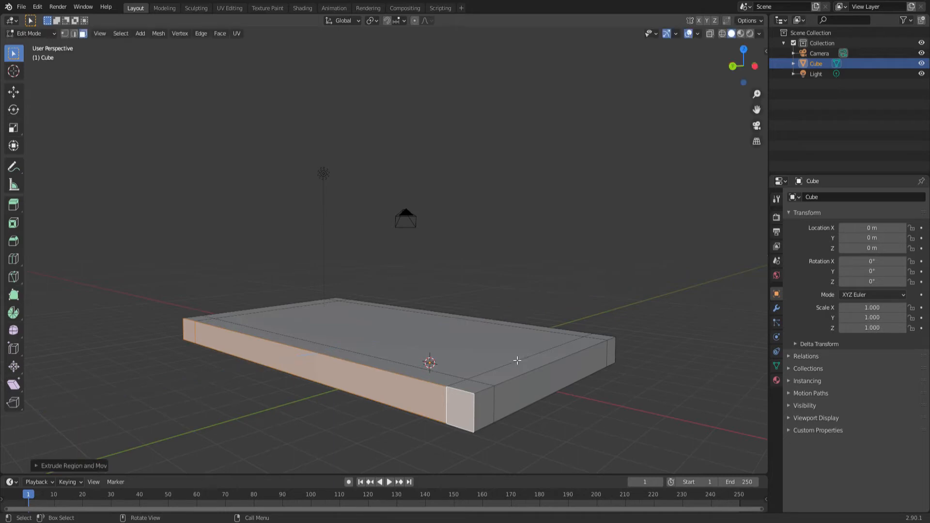
# Step: Single out the small corner faces on the slab's underside one after another
pyautogui.moveTo(517, 361); pyautogui.dragTo(493, 289, button='middle')
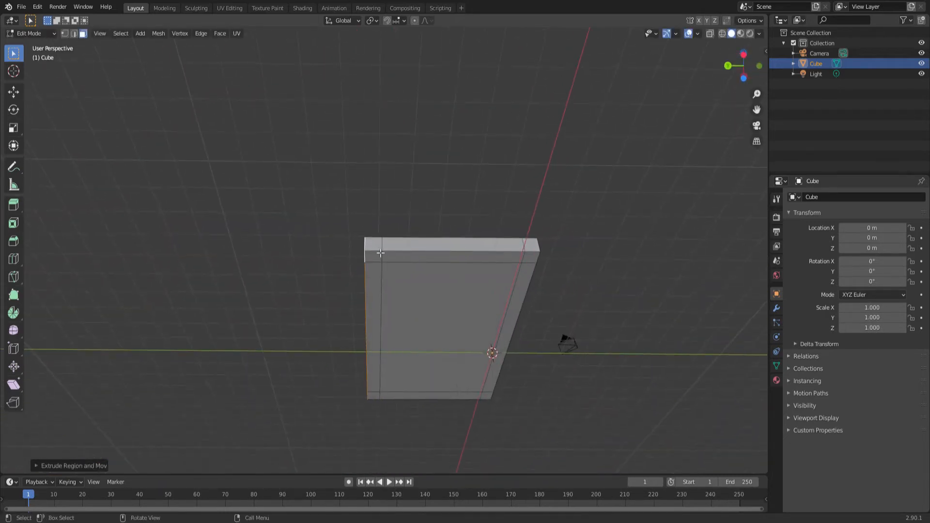
pyautogui.moveTo(425, 273); pyautogui.dragTo(453, 241, button='middle')
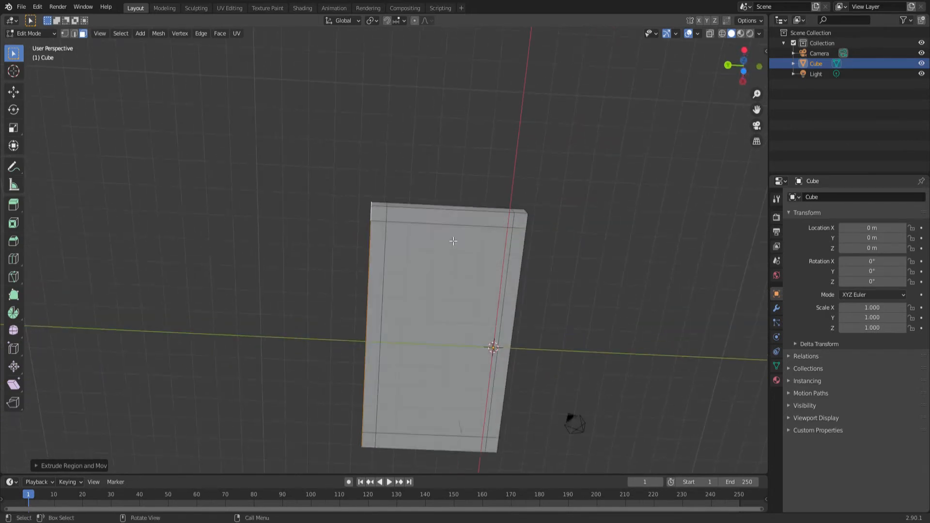
pyautogui.click(395, 221)
pyautogui.click(517, 223)
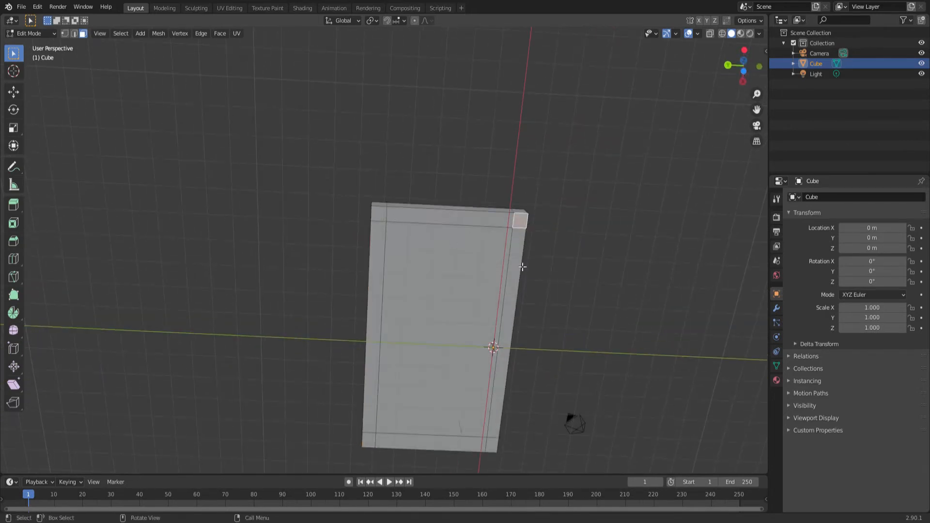
pyautogui.click(491, 448)
pyautogui.click(369, 440)
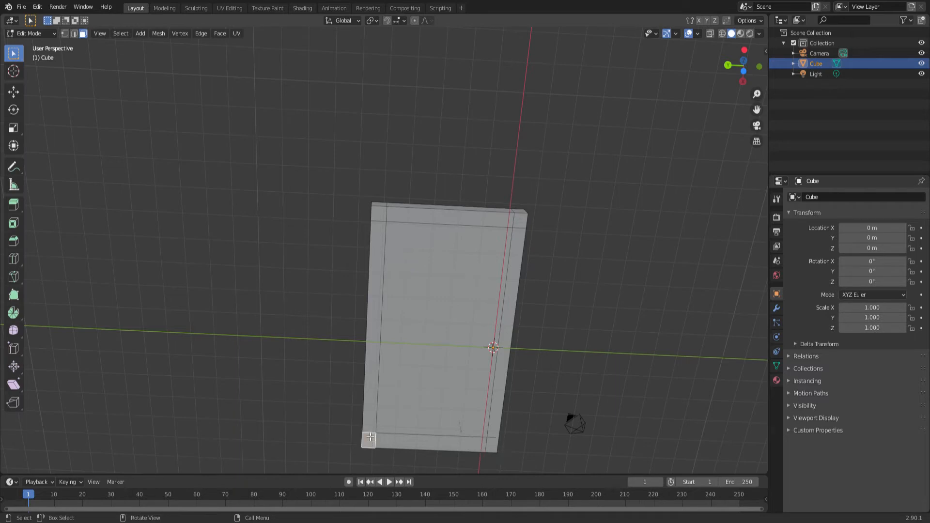
pyautogui.click(378, 218)
# Step: Select all four corner faces on the slab's underside together
pyautogui.click(521, 226)
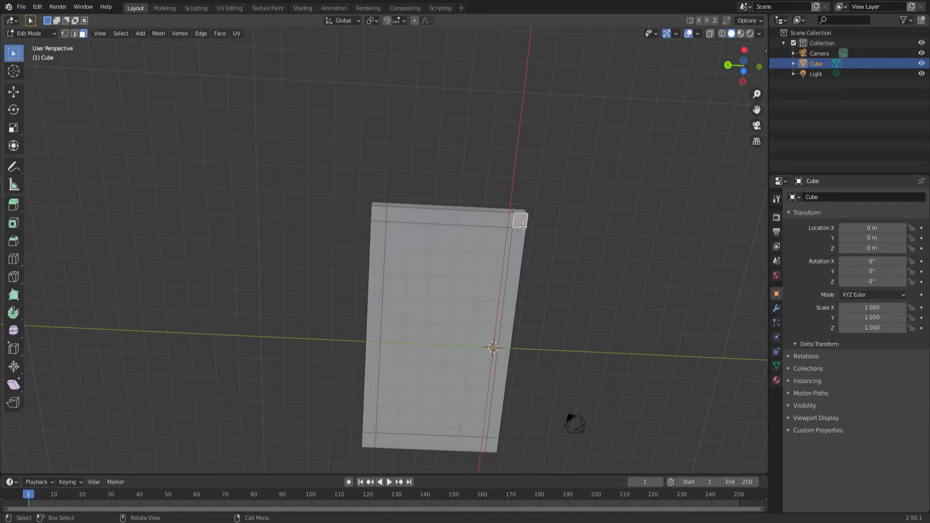
pyautogui.moveTo(520, 299); pyautogui.dragTo(496, 257, button='middle')
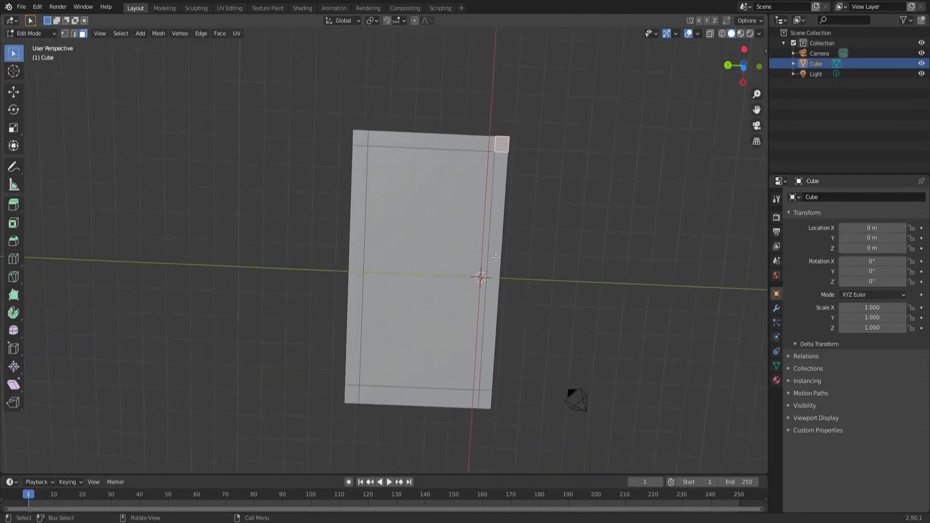
pyautogui.keyDown('shift'); pyautogui.click(365, 141); pyautogui.keyUp('shift')
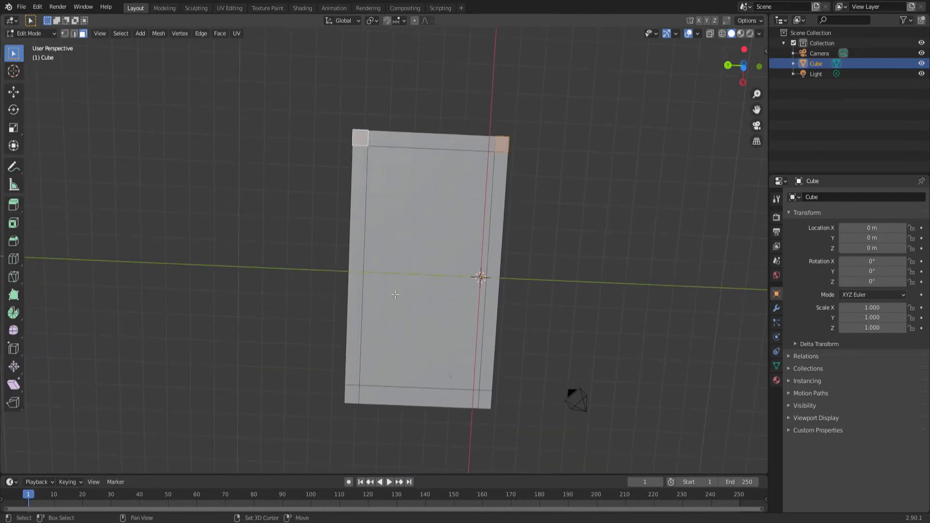
pyautogui.keyDown('shift'); pyautogui.click(359, 399); pyautogui.keyUp('shift')
pyautogui.keyDown('shift'); pyautogui.click(487, 400); pyautogui.keyUp('shift')
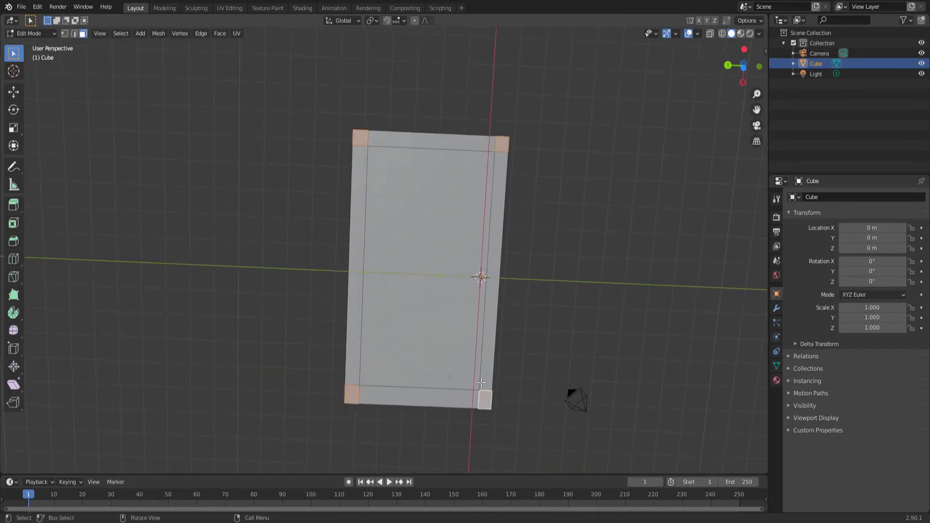
# Step: Try extruding the four corner faces downward into long table legs, inspect one leg end, and undo the extrusion
pyautogui.moveTo(572, 249); pyautogui.dragTo(497, 326, button='middle')
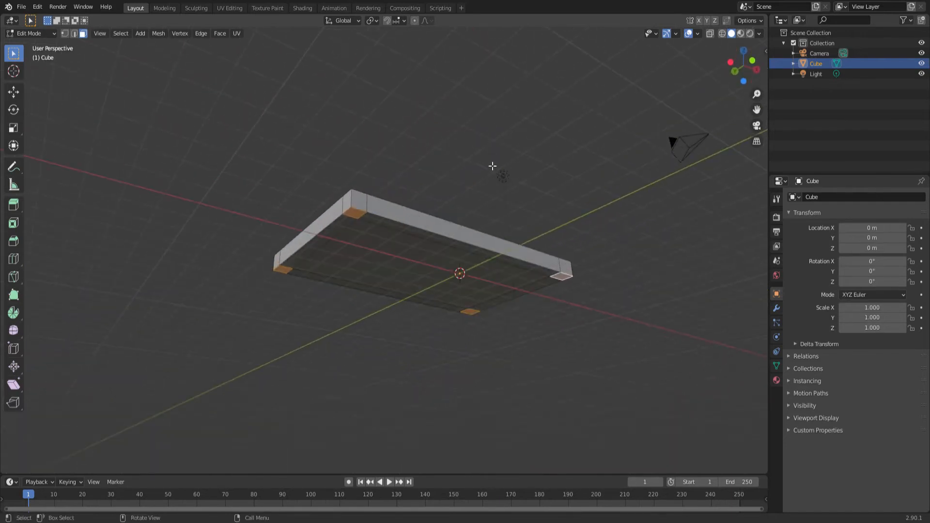
pyautogui.press('e')
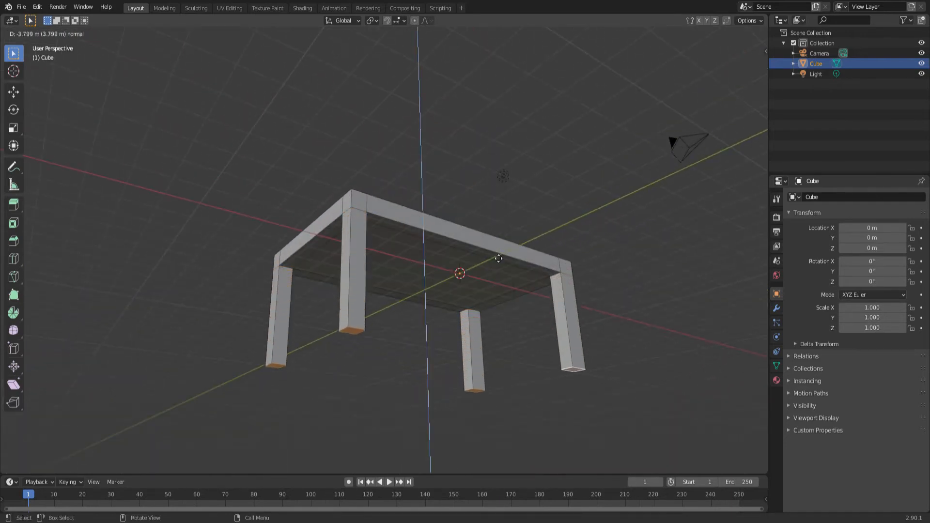
pyautogui.click(505, 296)
pyautogui.moveTo(519, 222); pyautogui.dragTo(513, 202, button='middle')
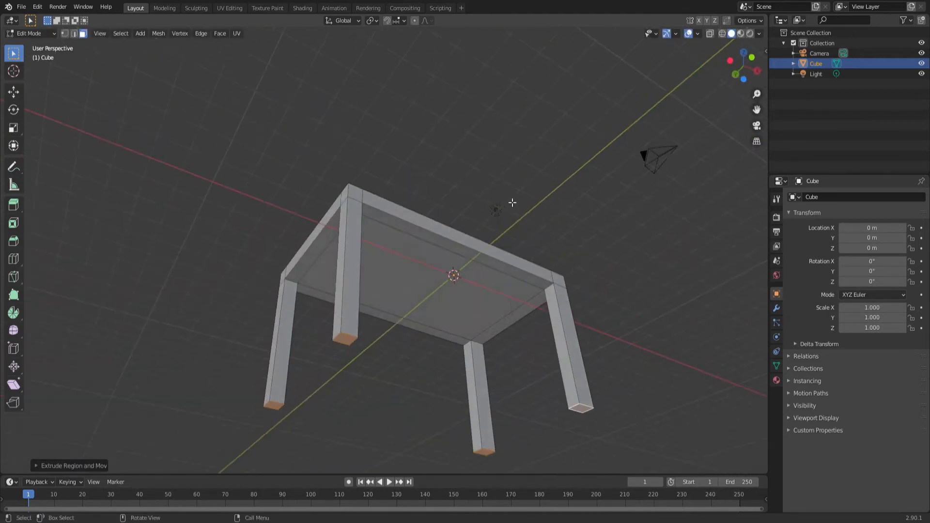
pyautogui.scroll(6, 358, 350)
pyautogui.click(361, 331)
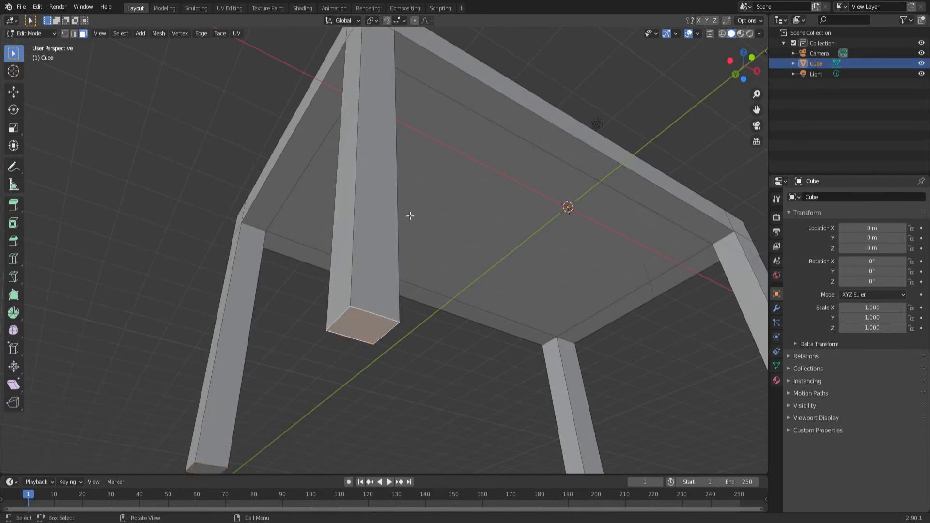
pyautogui.scroll(-5, 410, 215)
pyautogui.hotkey('ctrl', 'z')
pyautogui.hotkey('ctrl', 'z')
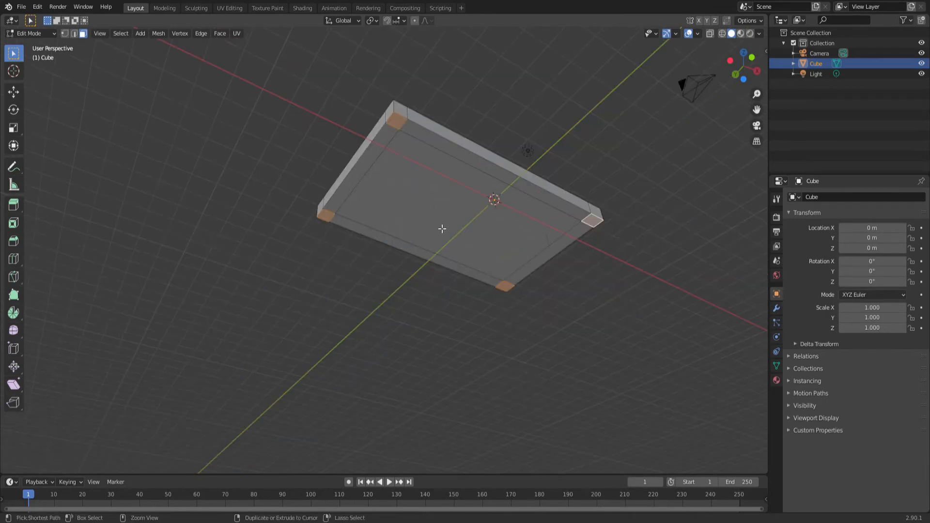
# Step: Extrude the four selected corner faces downward about 0.82 m to form short leg stubs
pyautogui.moveTo(494, 189); pyautogui.dragTo(501, 189, button='middle')
pyautogui.press('g')
pyautogui.press('Escape')
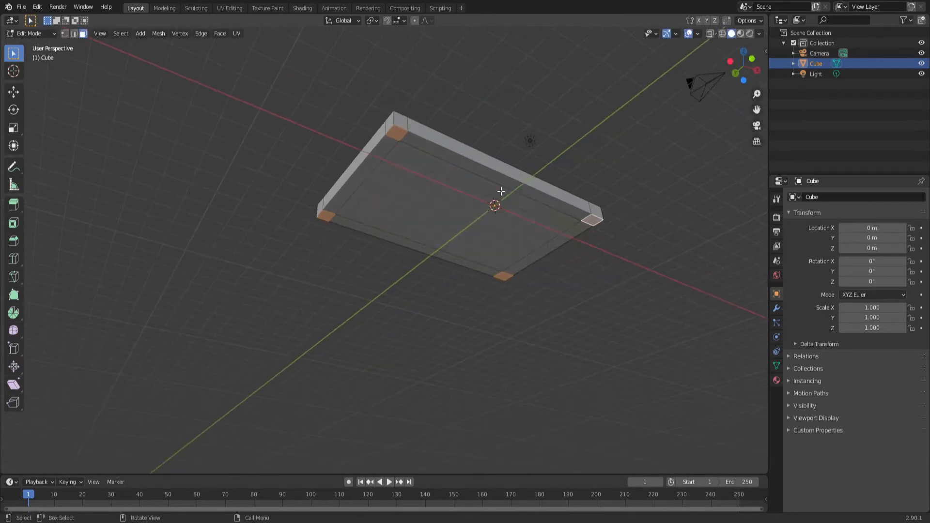
pyautogui.press('e')
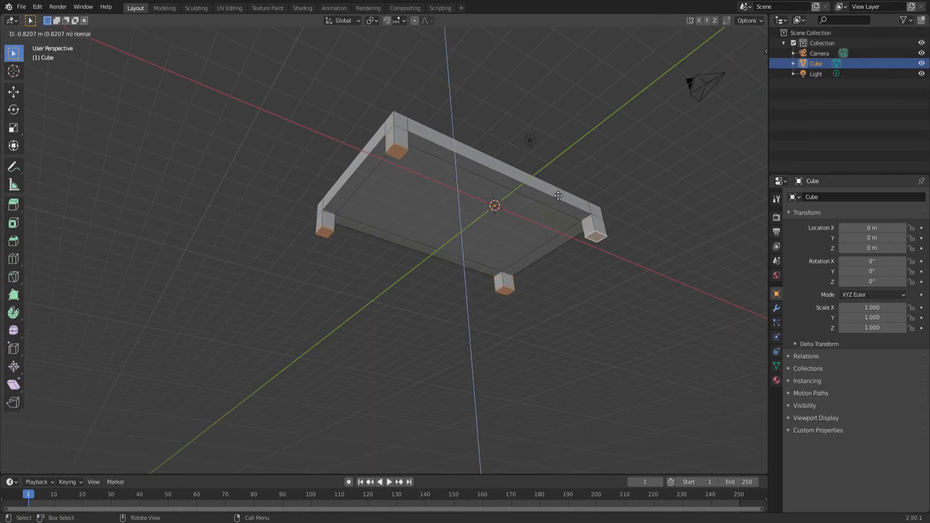
pyautogui.click(558, 195)
# Step: Try scaling the bottom faces of all four leg stubs down together
pyautogui.press('s')
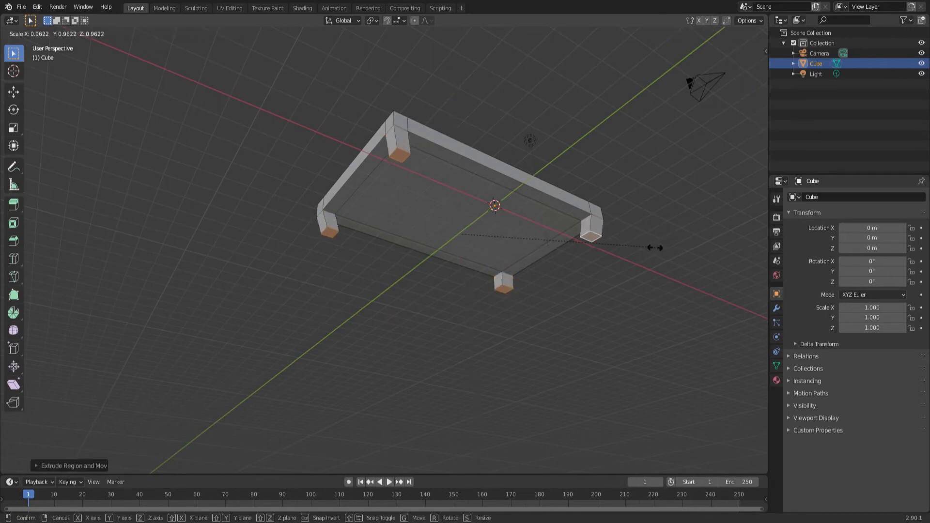
pyautogui.click(643, 253)
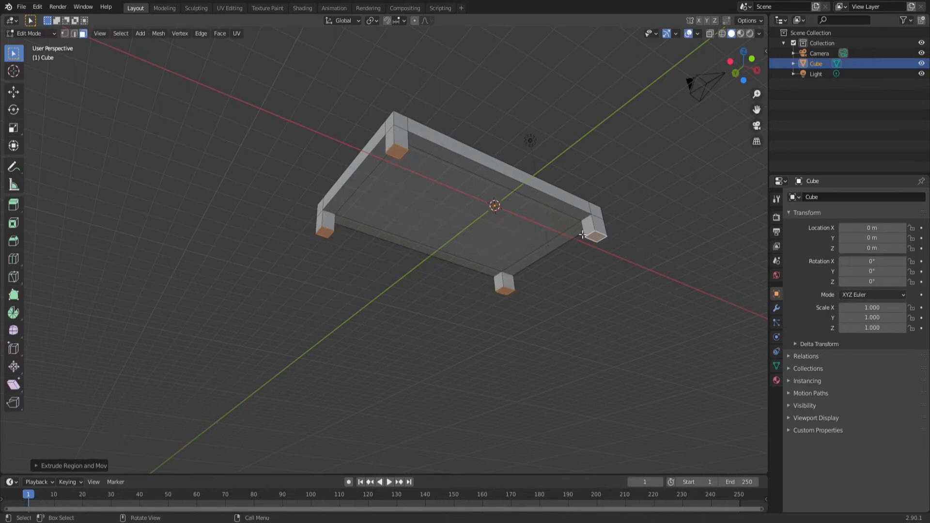
# Step: Select one leg stub's bottom face, scale it down, and extrude it downward into a long, narrow leg
pyautogui.scroll(3, 420, 163)
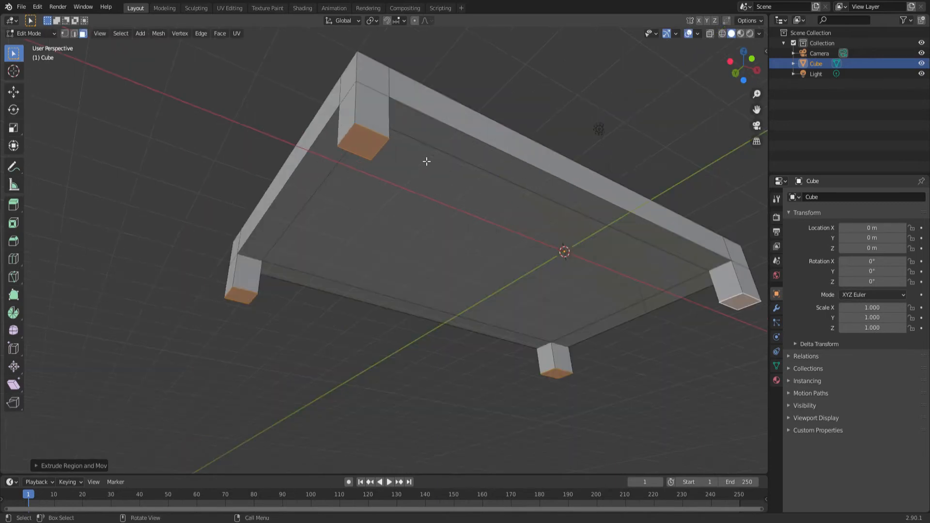
pyautogui.click(362, 145)
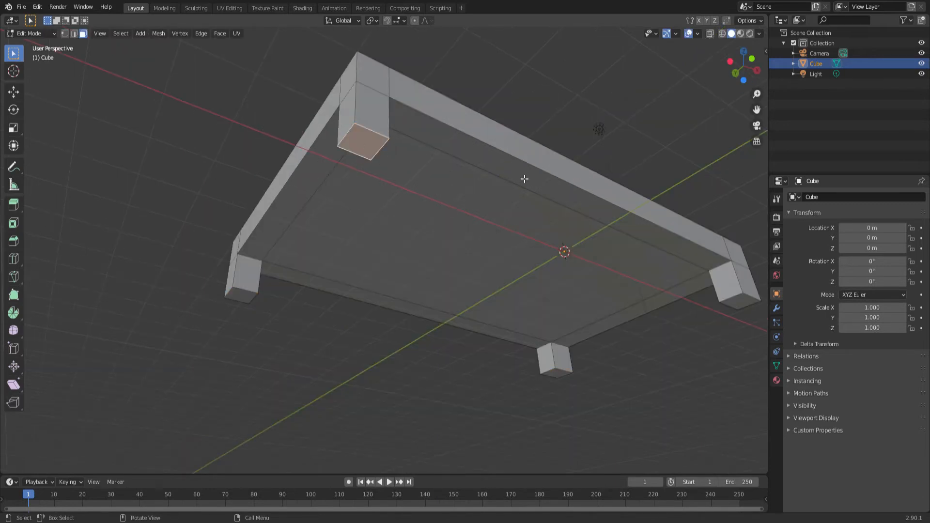
pyautogui.scroll(-4, 511, 152)
pyautogui.press('s')
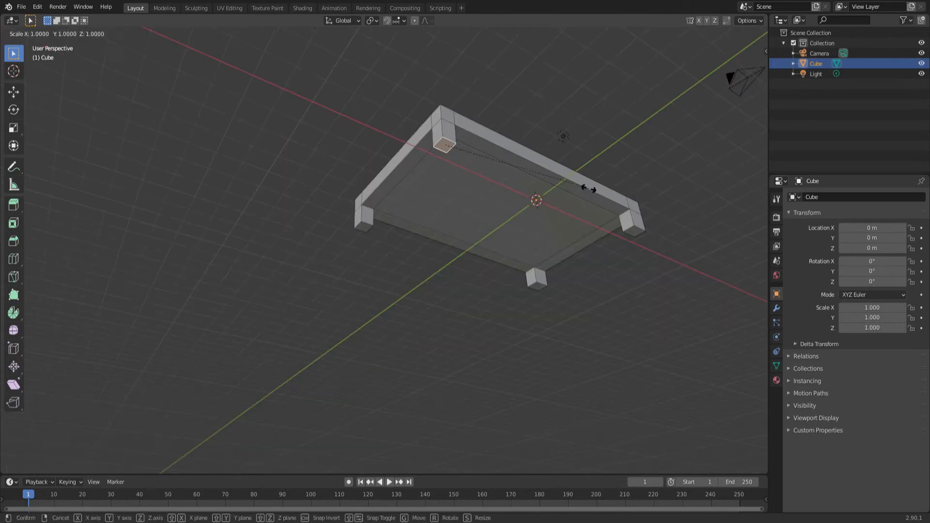
pyautogui.click(557, 197)
pyautogui.press('e')
pyautogui.click(533, 279)
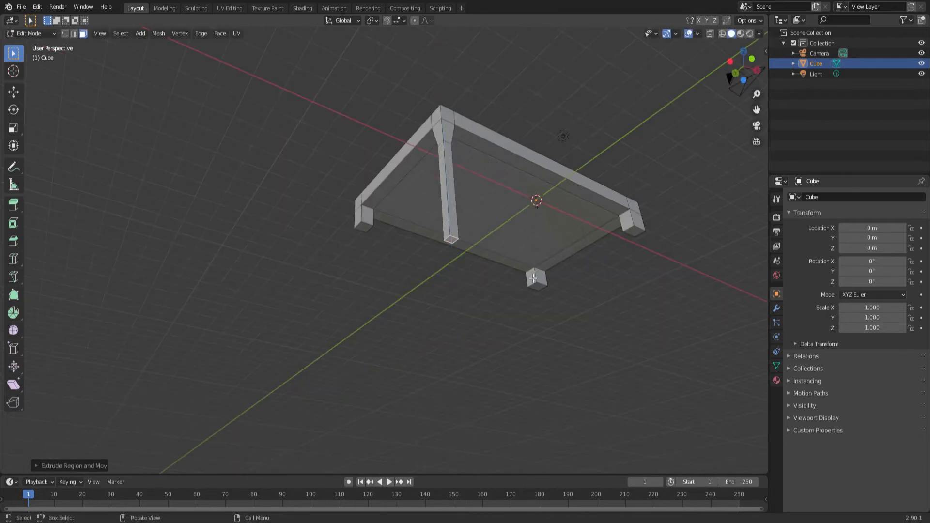
# Step: Undo the narrow leg and the short stubs, and extrude the four selected corner faces downward about 4.47 m into full-length legs
pyautogui.moveTo(533, 279); pyautogui.dragTo(518, 220, button='middle')
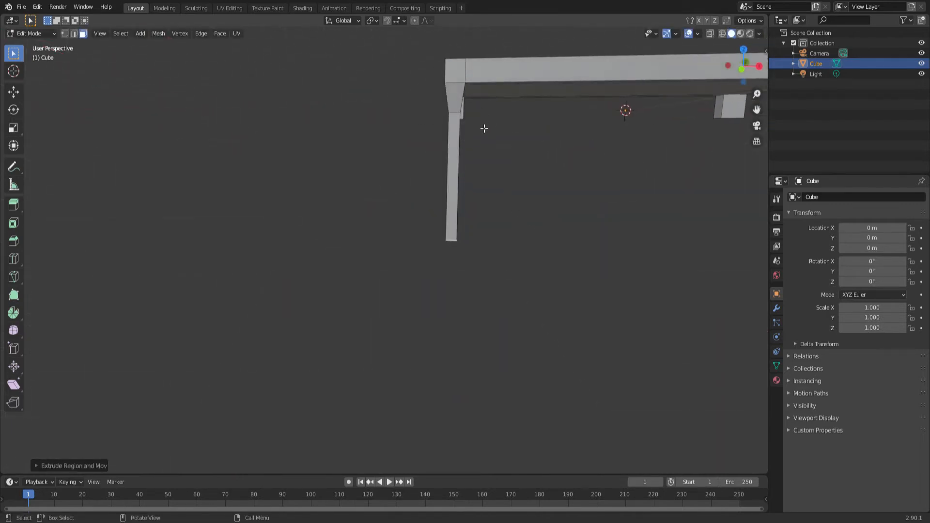
pyautogui.moveTo(484, 128); pyautogui.dragTo(571, 139, button='middle')
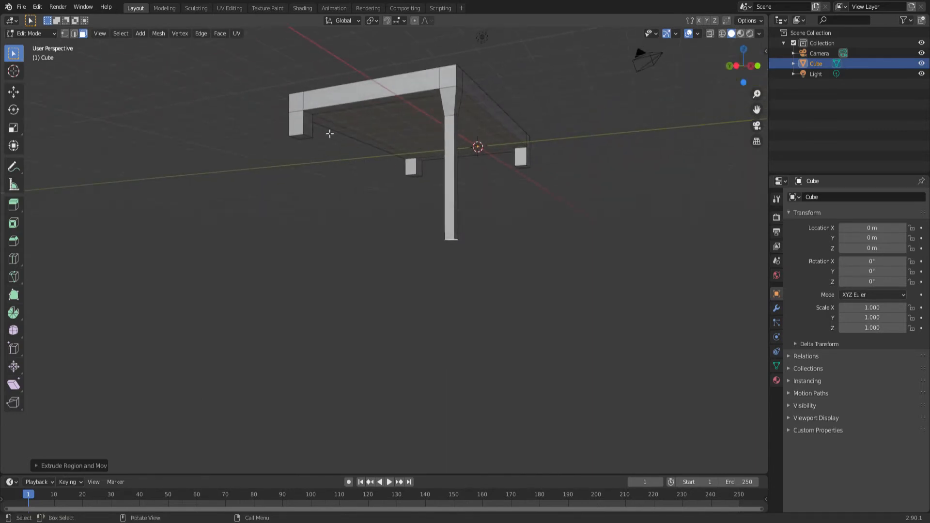
pyautogui.moveTo(507, 248); pyautogui.dragTo(545, 189, button='middle')
pyautogui.hotkey('ctrl', 'z')
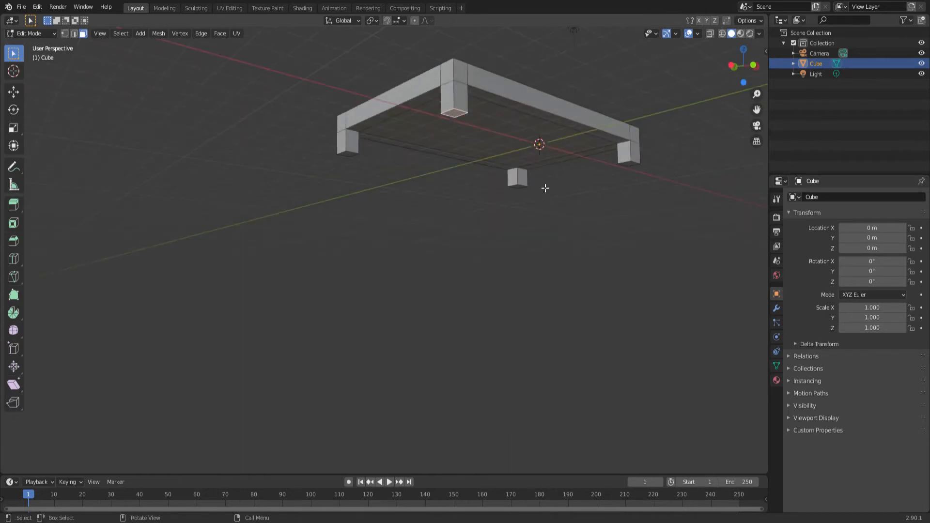
pyautogui.hotkey('ctrl', 'z')
pyautogui.hotkey('ctrl', 'z')
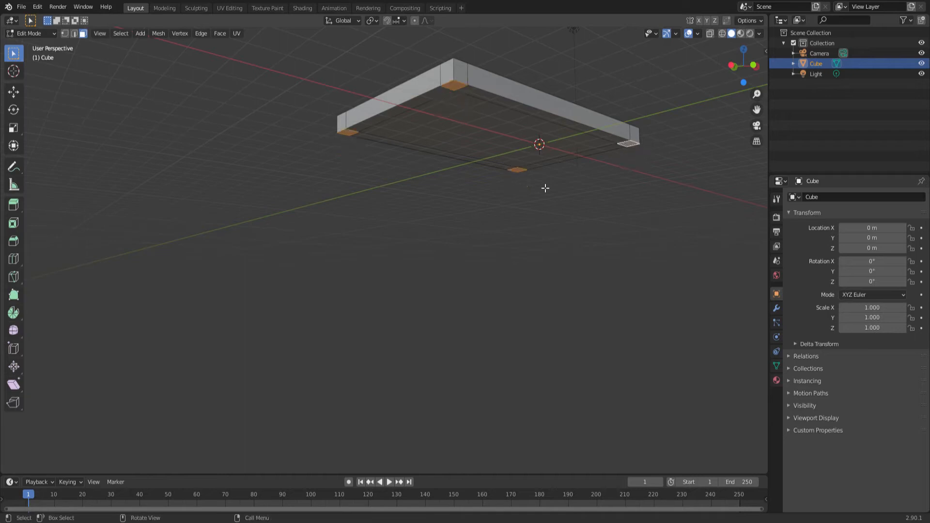
pyautogui.press('e')
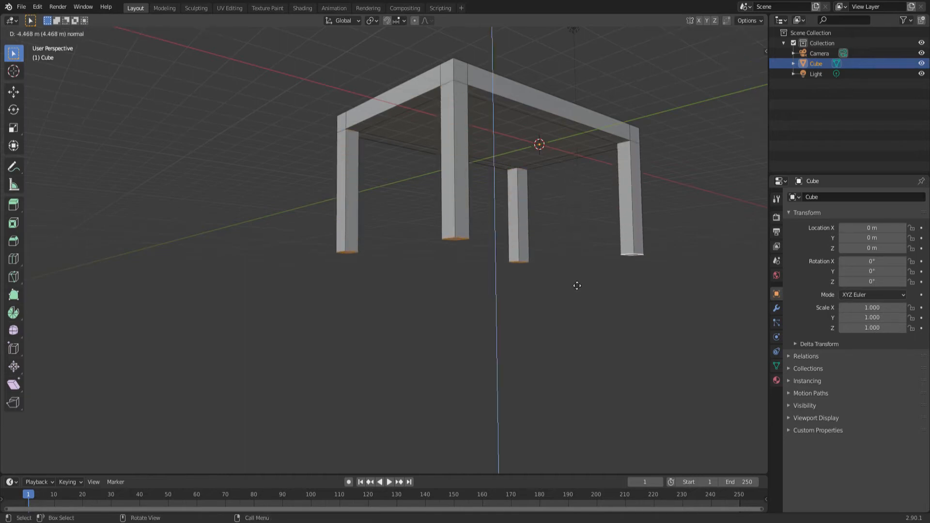
pyautogui.click(577, 287)
# Step: Taper the four table legs by selecting each leg's bottom face individually and scaling it down
pyautogui.moveTo(548, 280); pyautogui.dragTo(473, 230, button='middle')
pyautogui.click(416, 180)
pyautogui.press('s')
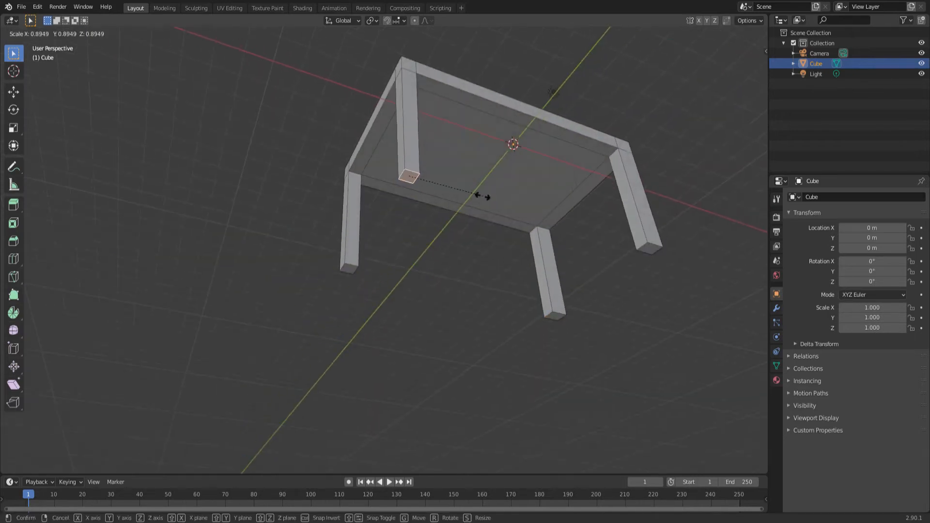
pyautogui.click(460, 197)
pyautogui.click(352, 271)
pyautogui.press('s')
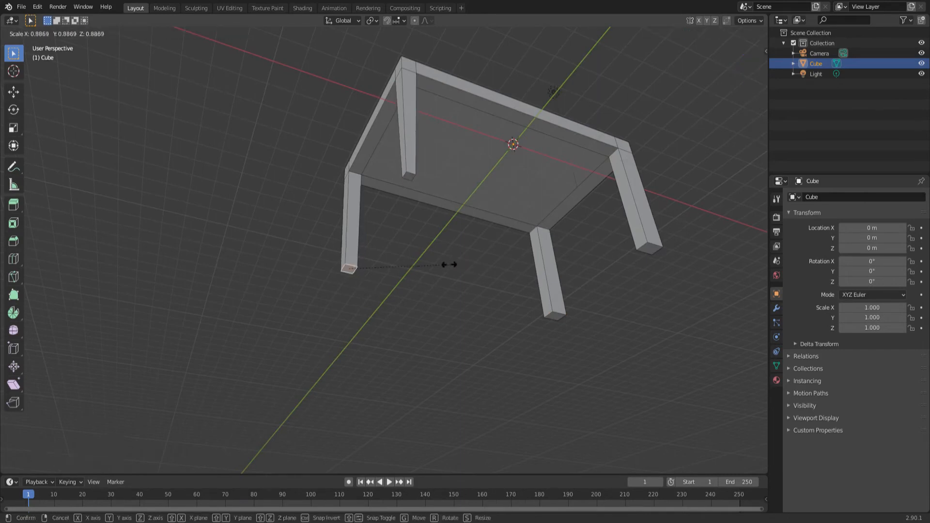
pyautogui.click(411, 265)
pyautogui.click(555, 317)
pyautogui.press('s')
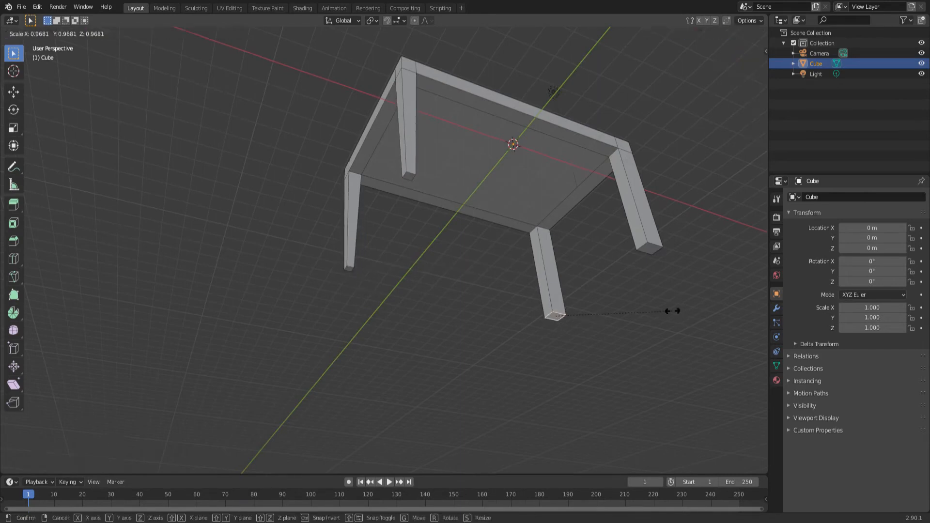
pyautogui.click(622, 314)
pyautogui.click(653, 250)
pyautogui.press('s')
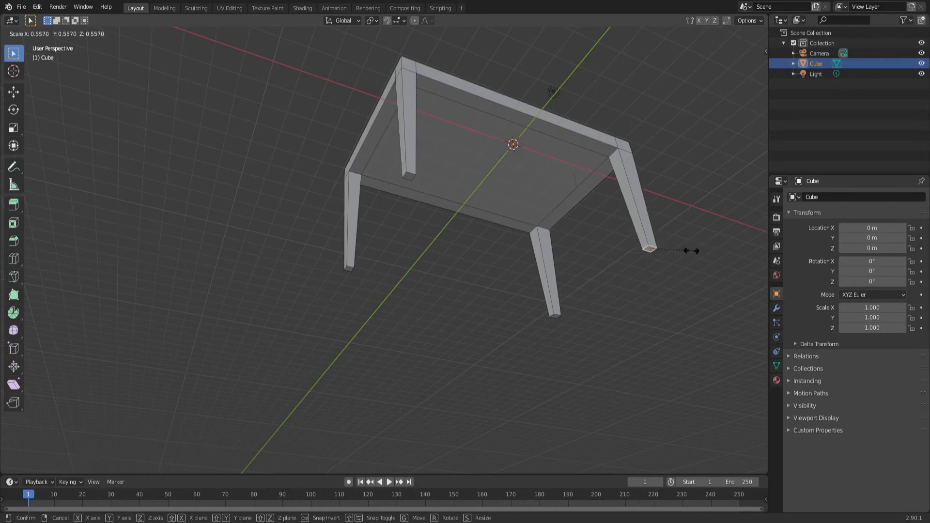
pyautogui.click(685, 246)
pyautogui.moveTo(684, 245); pyautogui.dragTo(590, 199, button='middle')
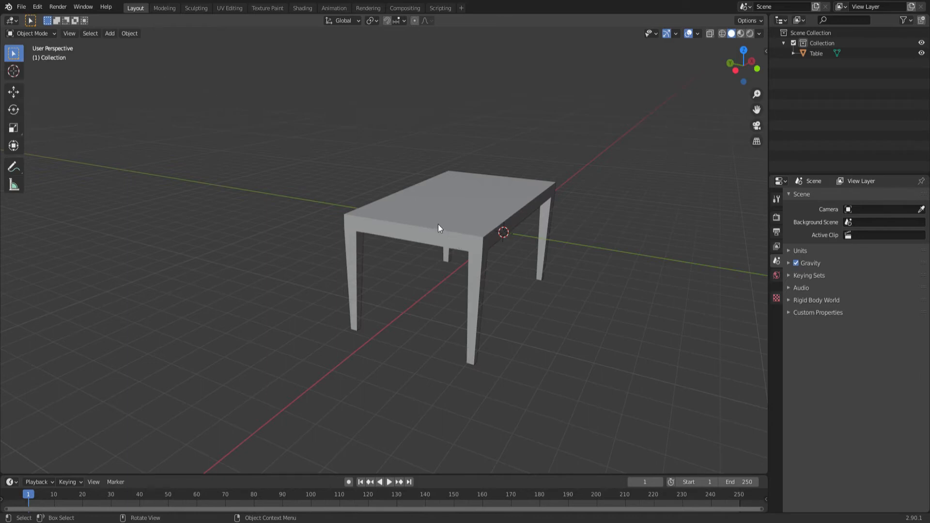
# Step: Start a new General file after viewing the finished table
pyautogui.moveTo(438, 228); pyautogui.dragTo(408, 196, button='middle')
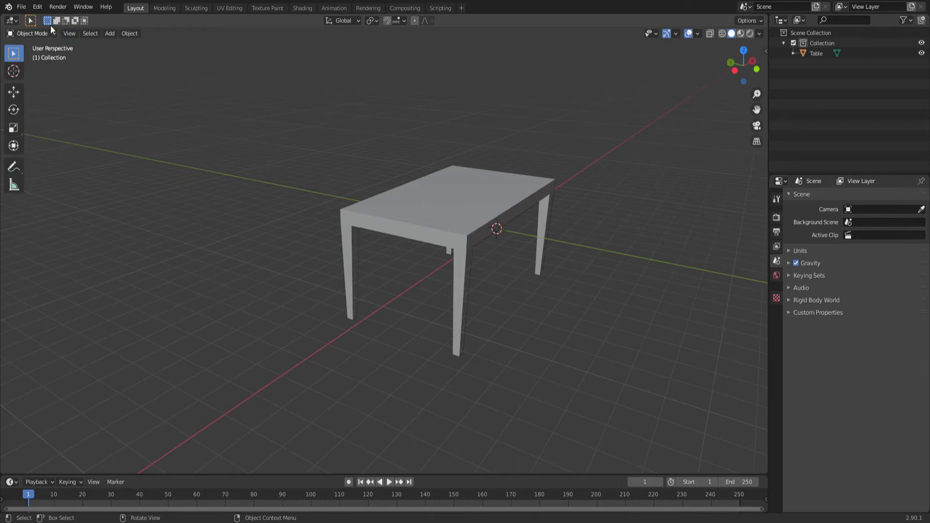
pyautogui.click(23, 8)
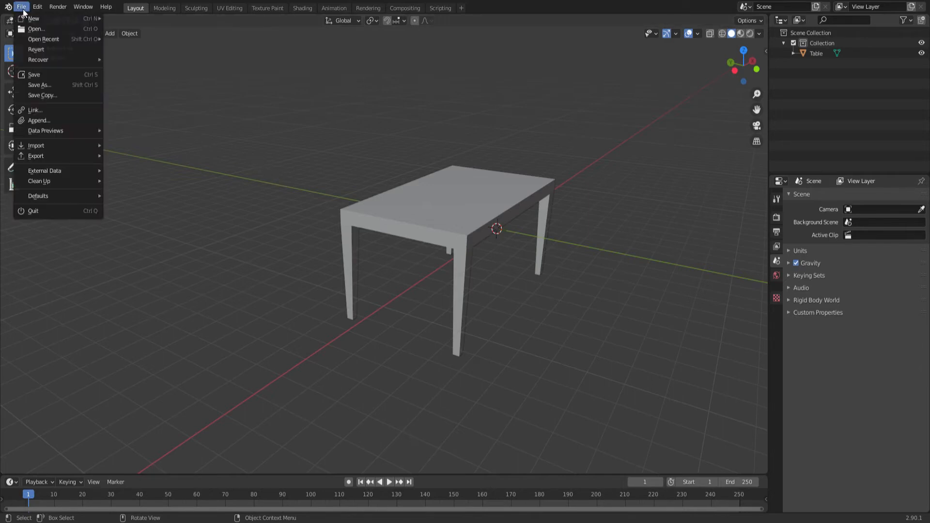
pyautogui.moveTo(30, 18)
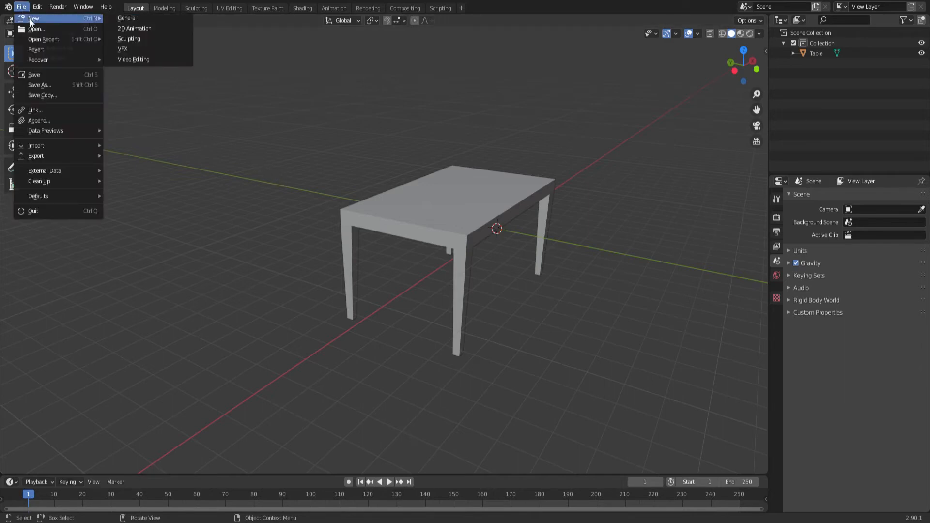
pyautogui.click(145, 18)
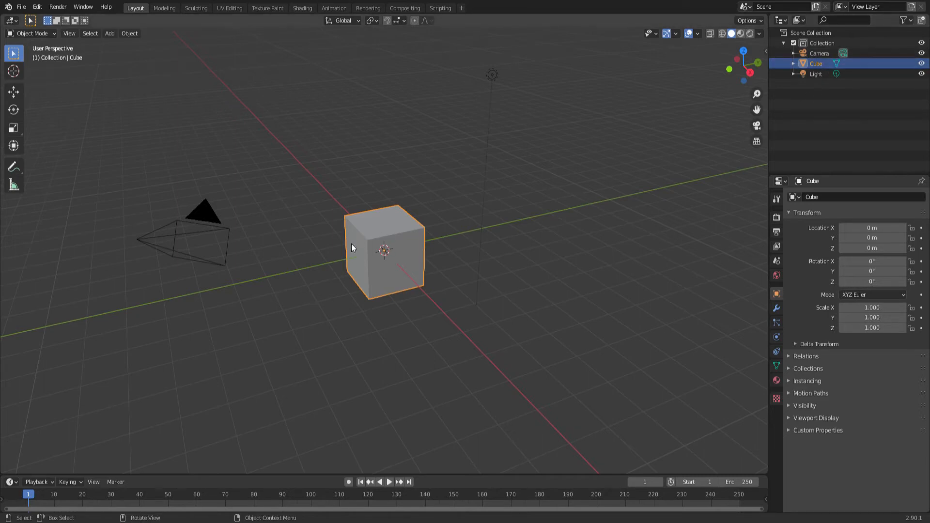
# Step: Delete the default cube, camera and light from the new scene
pyautogui.press('x')
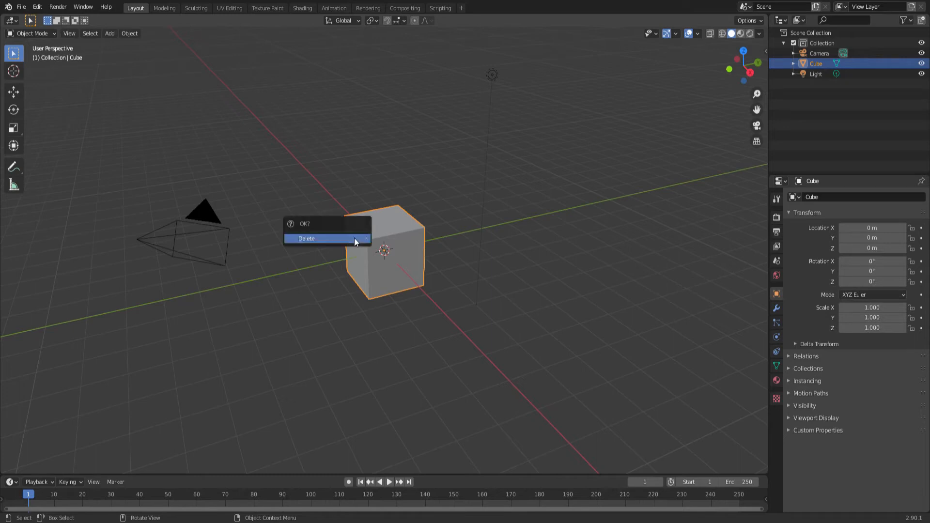
pyautogui.click(353, 238)
pyautogui.click(202, 214)
pyautogui.press('x')
pyautogui.click(202, 214)
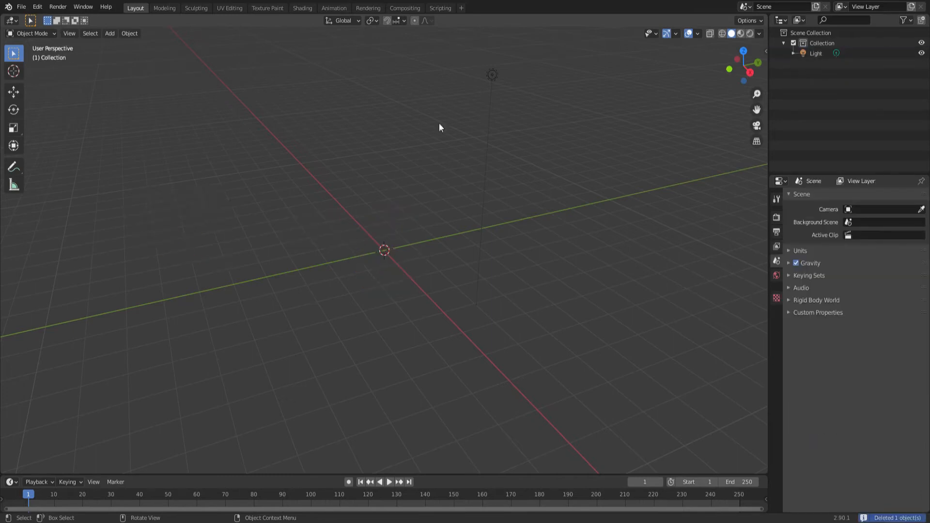
pyautogui.click(490, 78)
pyautogui.press('x')
pyautogui.click(490, 79)
# Step: Add a cylinder mesh to the empty scene and expand its creation settings
pyautogui.click(111, 35)
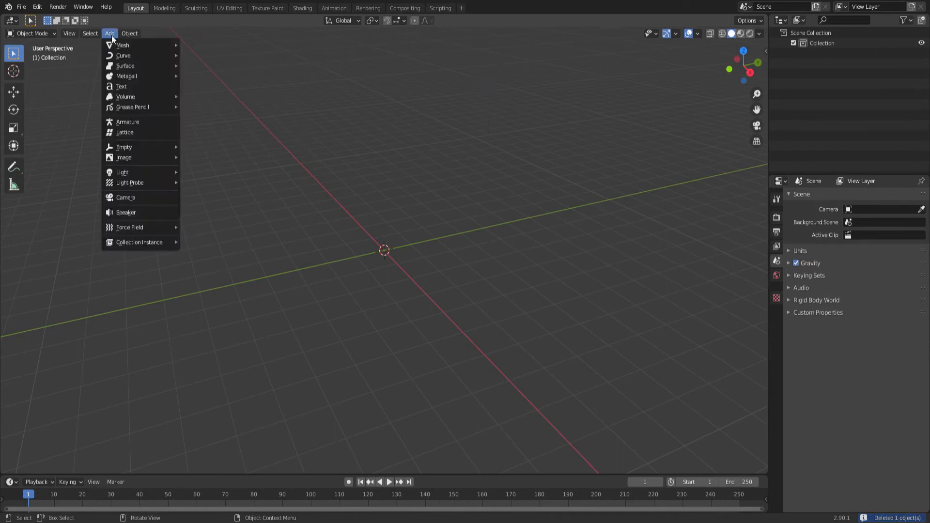
pyautogui.moveTo(120, 46)
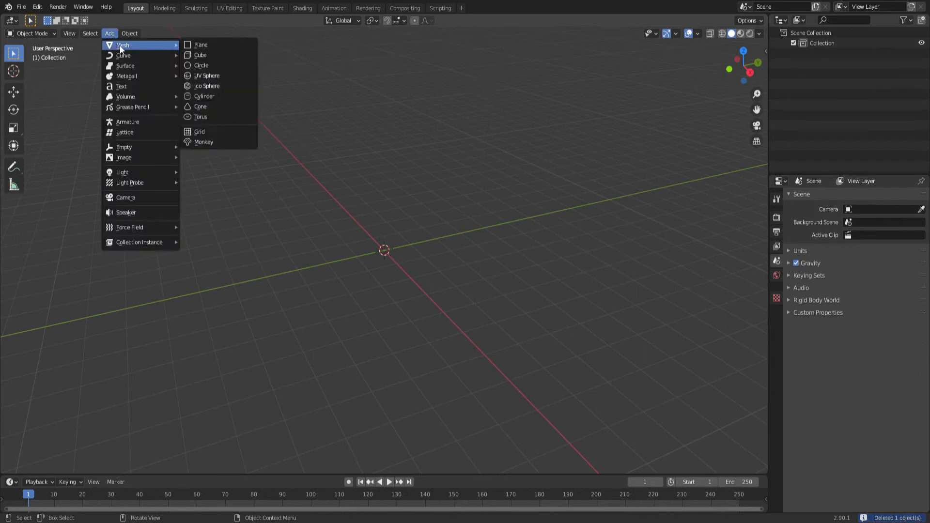
pyautogui.click(213, 97)
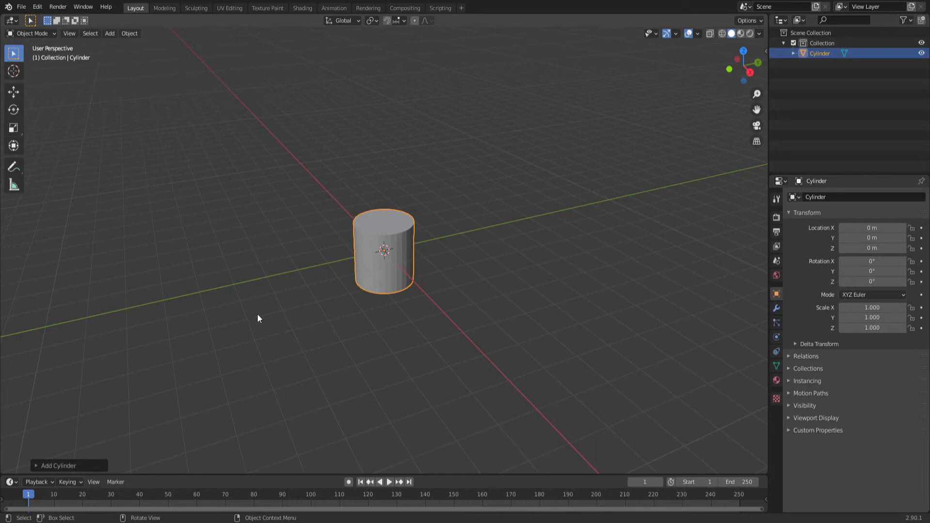
pyautogui.click(37, 466)
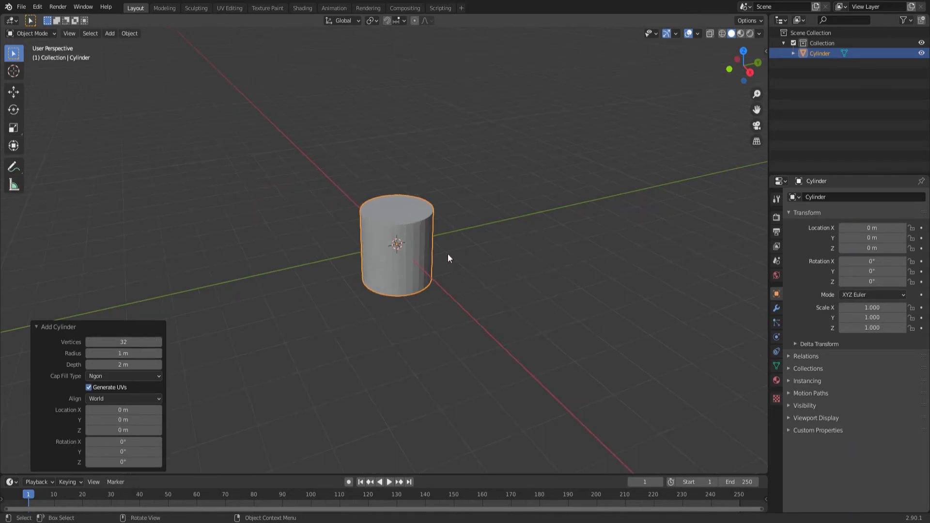
# Step: Try the cylinder with 16 vertices and set the vertex count back to 32
pyautogui.scroll(4, 387, 255)
pyautogui.moveTo(336, 258); pyautogui.dragTo(351, 281, button='middle')
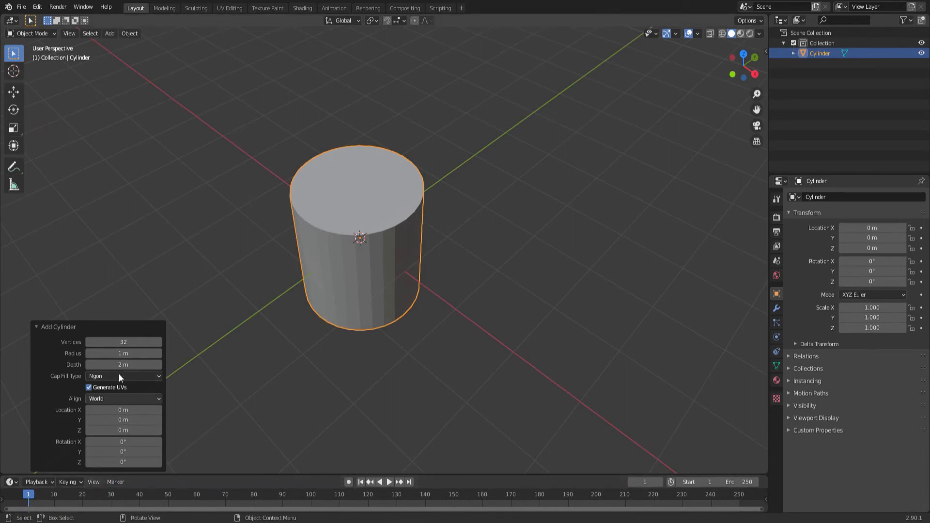
pyautogui.moveTo(132, 343)
pyautogui.mouseDown()
pyautogui.moveTo(105, 343)
pyautogui.moveTo(140, 343)
pyautogui.moveTo(116, 342)
pyautogui.mouseUp()
pyautogui.click(135, 343)
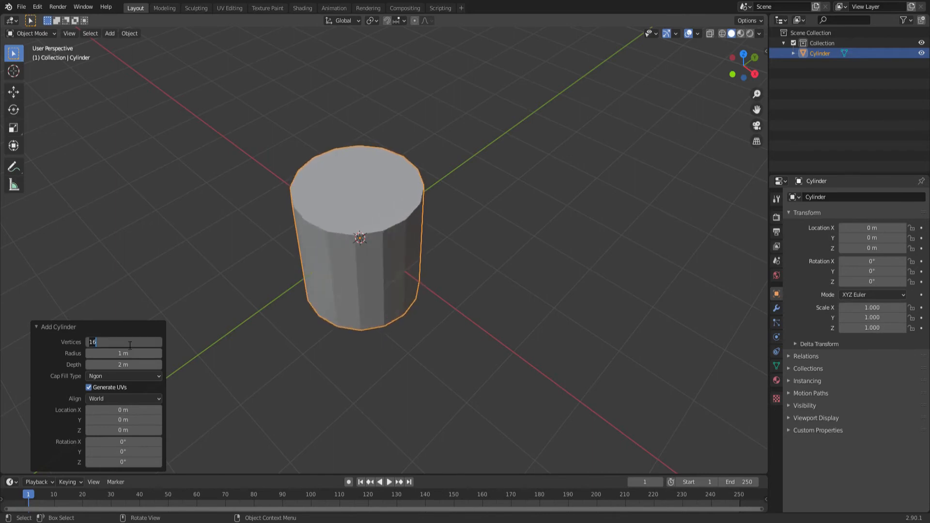
pyautogui.write('32')
pyautogui.press('Return')
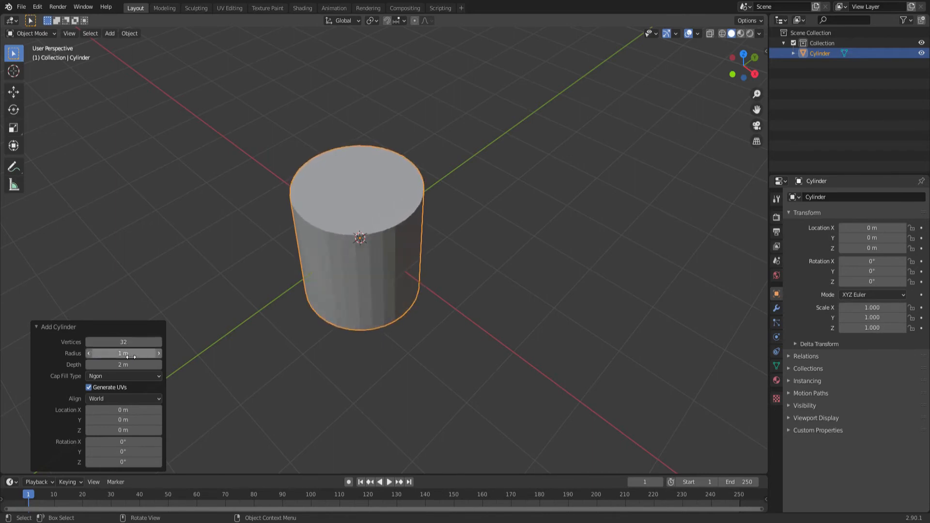
# Step: Raise the cylinder's depth to about 3.1 m, finishing in small increments
pyautogui.moveTo(252, 315); pyautogui.dragTo(271, 310, button='middle')
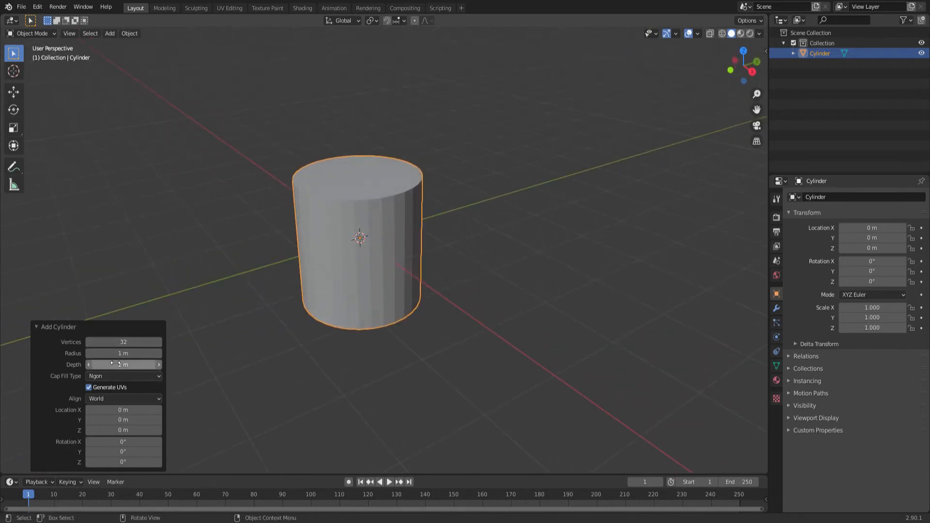
pyautogui.moveTo(121, 365); pyautogui.dragTo(158, 363)
pyautogui.click(159, 363)
pyautogui.click(158, 363)
pyautogui.click(159, 364)
pyautogui.click(159, 363)
pyautogui.click(158, 363)
pyautogui.click(158, 363)
pyautogui.click(157, 363)
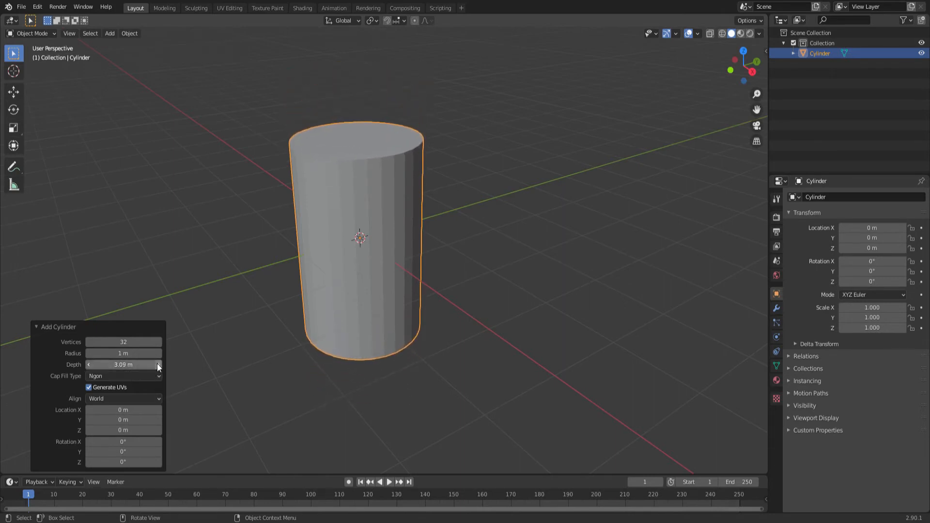
pyautogui.click(156, 364)
# Step: Lower the cylinder's depth in small increments, and raise it to 3.8 m
pyautogui.click(88, 365)
pyautogui.click(88, 364)
pyautogui.click(88, 365)
pyautogui.click(88, 364)
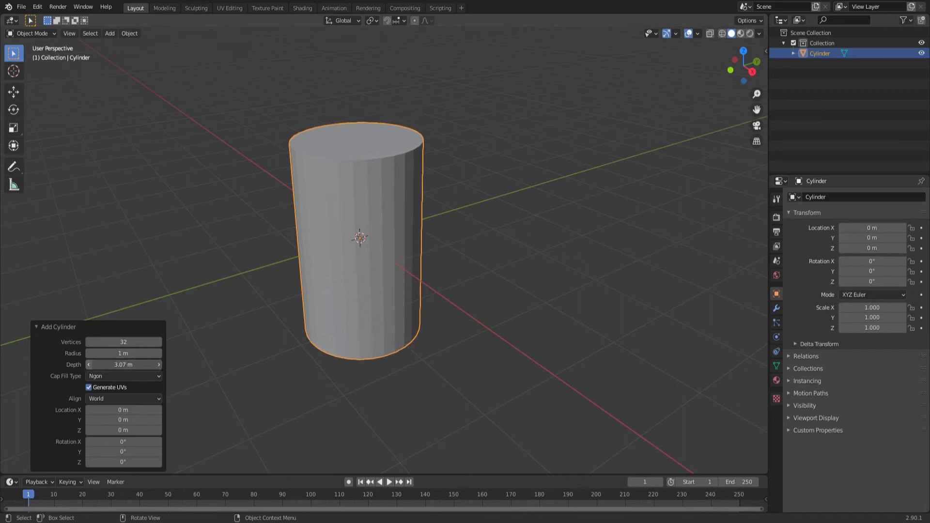
pyautogui.click(88, 365)
pyautogui.click(88, 364)
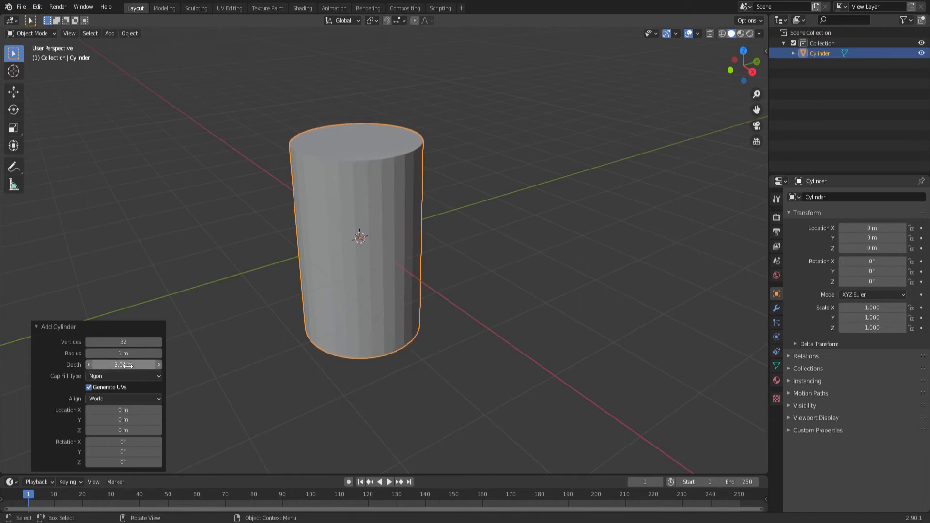
pyautogui.moveTo(127, 365)
pyautogui.mouseDown()
pyautogui.moveTo(145, 366)
pyautogui.moveTo(87, 366)
pyautogui.moveTo(287, 365)
pyautogui.moveTo(122, 364)
pyautogui.mouseUp()
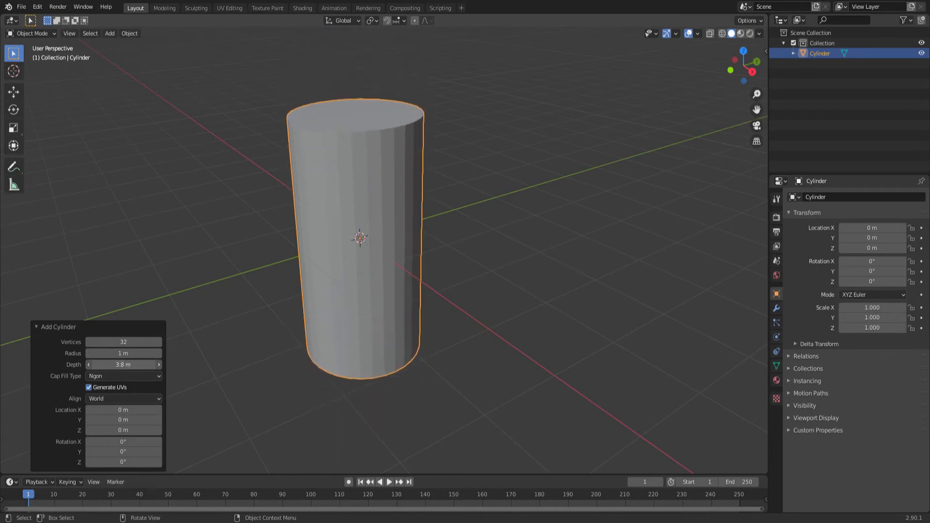
# Step: Set the cylinder's depth to exactly 5 m
pyautogui.click(120, 366)
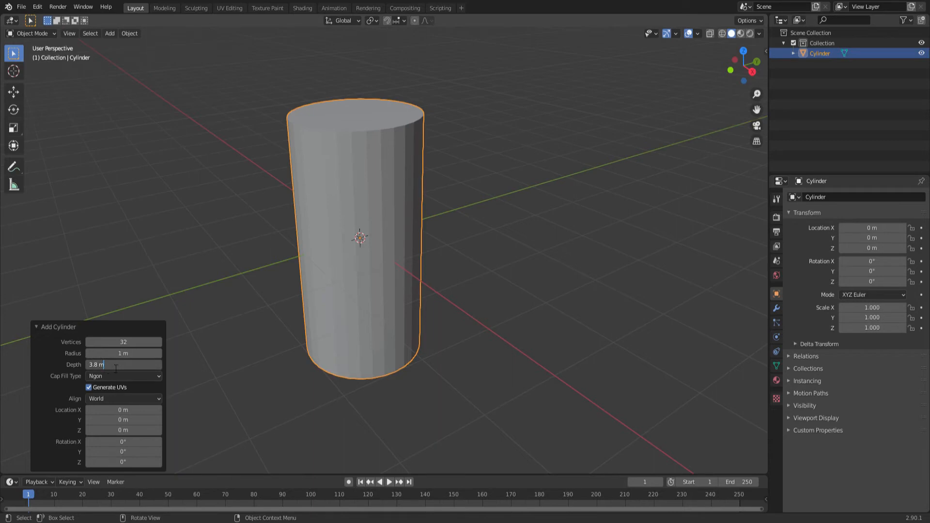
pyautogui.press('BackSpace')
pyautogui.press('BackSpace')
pyautogui.press('BackSpace')
pyautogui.press('BackSpace')
pyautogui.press('BackSpace')
pyautogui.write('5')
pyautogui.press('Return')
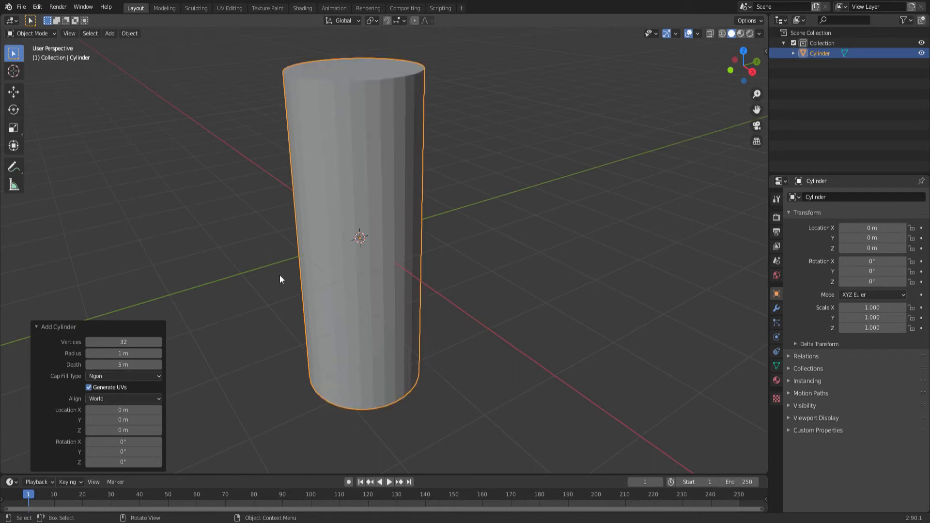
# Step: Flatten the cylinder to a depth of 0.15 m, and vary it to 0.23 m and 0.14 m
pyautogui.moveTo(303, 316); pyautogui.dragTo(329, 279, button='middle')
pyautogui.doubleClick(124, 365)
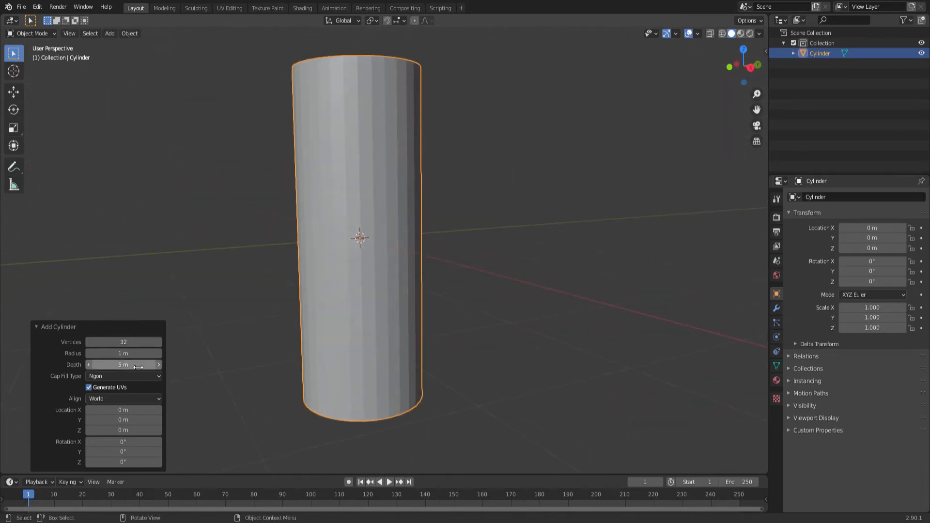
pyautogui.write('0.15')
pyautogui.press('Return')
pyautogui.moveTo(123, 365)
pyautogui.mouseDown()
pyautogui.moveTo(142, 364)
pyautogui.moveTo(127, 365)
pyautogui.mouseUp()
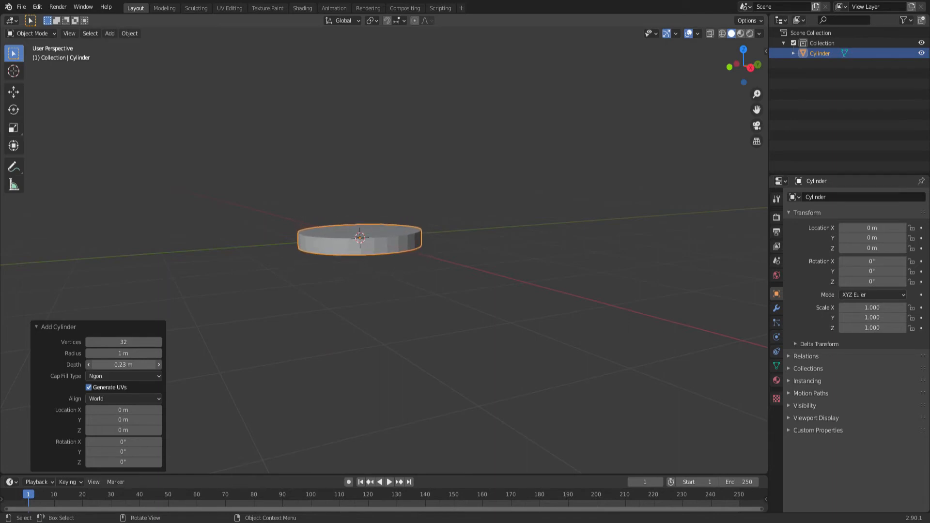
pyautogui.moveTo(127, 364); pyautogui.dragTo(123, 365)
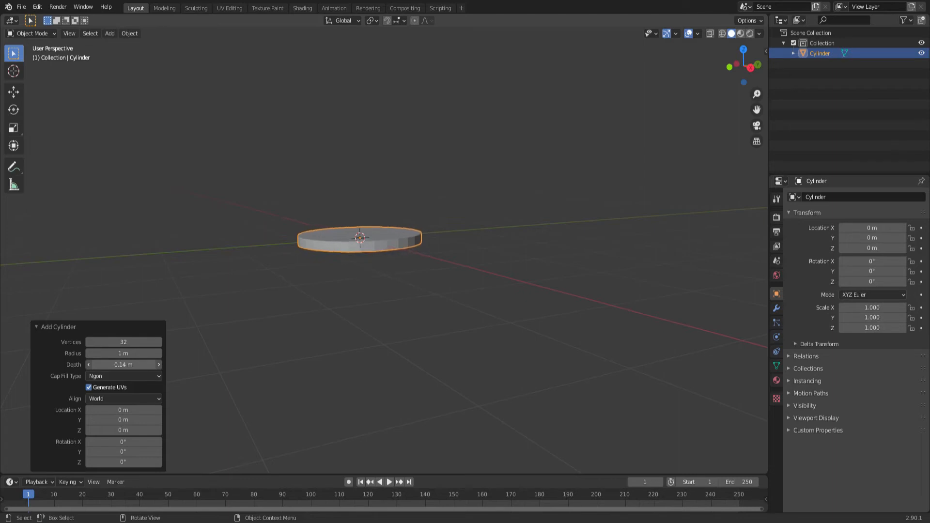
# Step: Set the cylinder's depth to 0.1 m to make a thin disc
pyautogui.doubleClick(138, 368)
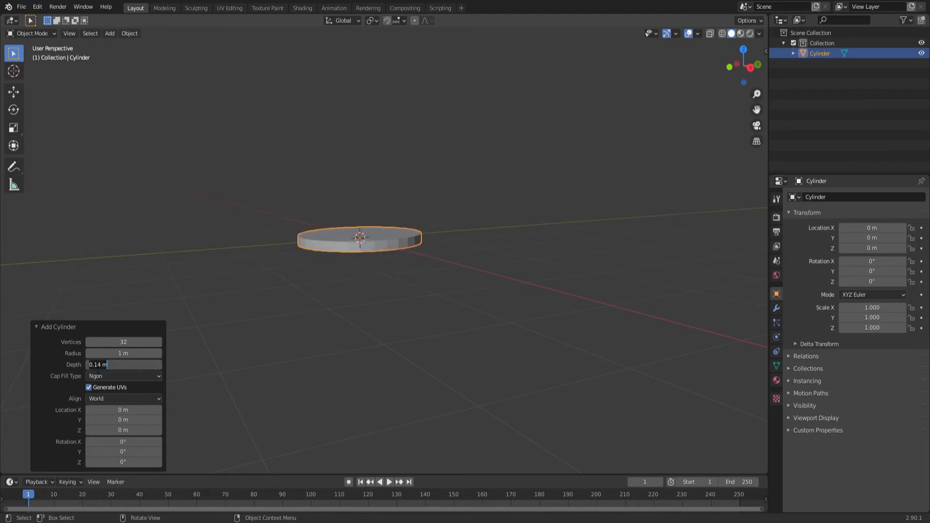
pyautogui.hotkey('ctrl', 'a')
pyautogui.write('0.1')
pyautogui.press('Return')
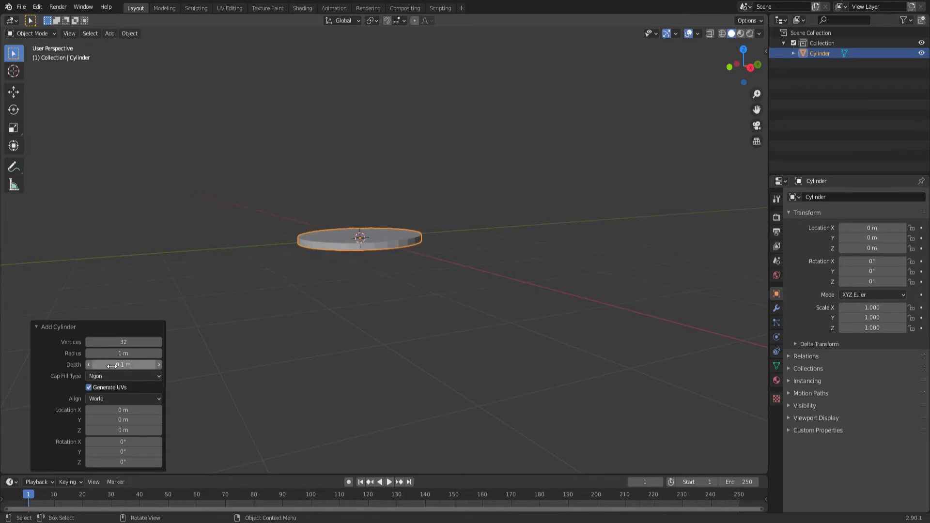
# Step: Set the cylinder's radius to 0.5 m
pyautogui.moveTo(229, 334); pyautogui.dragTo(394, 239, button='middle')
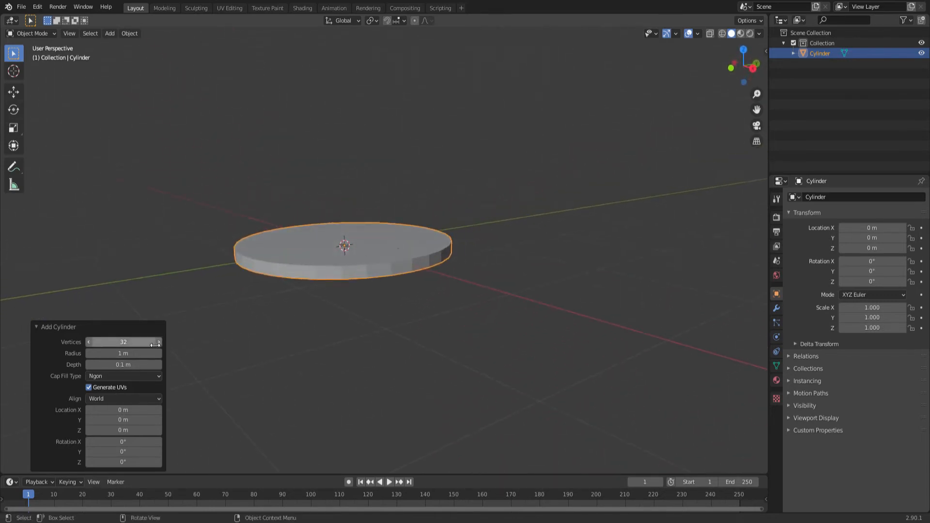
pyautogui.moveTo(295, 242); pyautogui.dragTo(225, 339, button='middle')
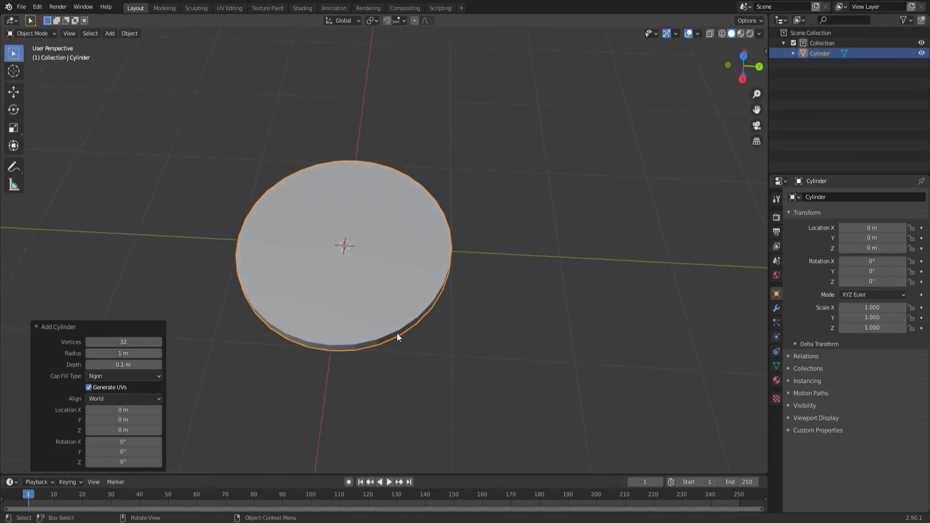
pyautogui.moveTo(397, 333); pyautogui.dragTo(235, 370, button='middle')
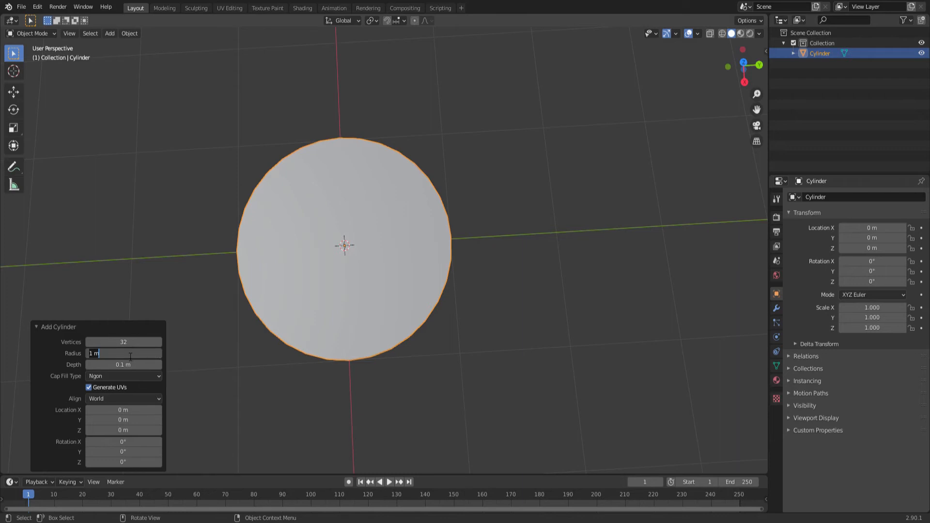
pyautogui.press('BackSpace')
pyautogui.write('0.5')
pyautogui.press('Return')
# Step: Switch the disc to Edit Mode with face selection and select only its top face
pyautogui.press('Tab')
pyautogui.moveTo(339, 290); pyautogui.dragTo(386, 272, button='middle')
pyautogui.scroll(3, 369, 233)
pyautogui.hotkey('alt', 'a')
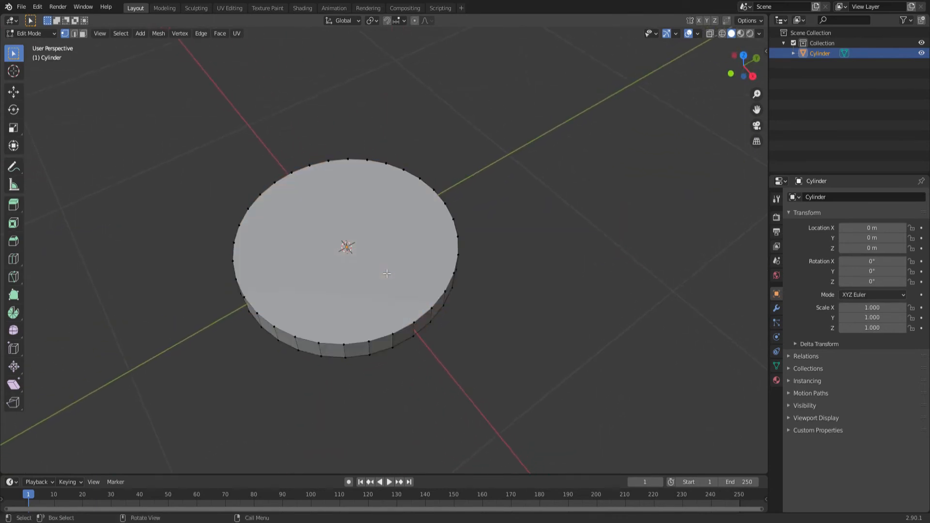
pyautogui.click(83, 33)
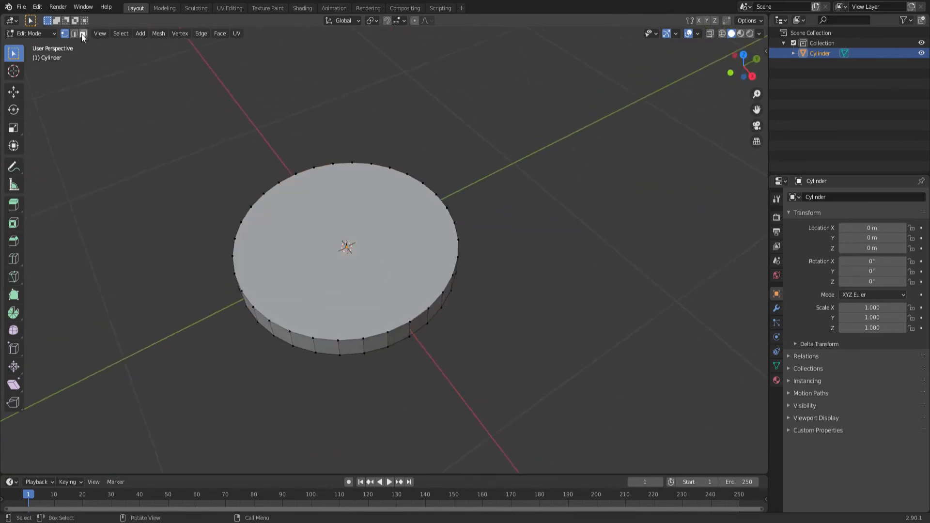
pyautogui.click(373, 210)
pyautogui.moveTo(373, 209); pyautogui.dragTo(382, 181, button='middle')
pyautogui.press('e')
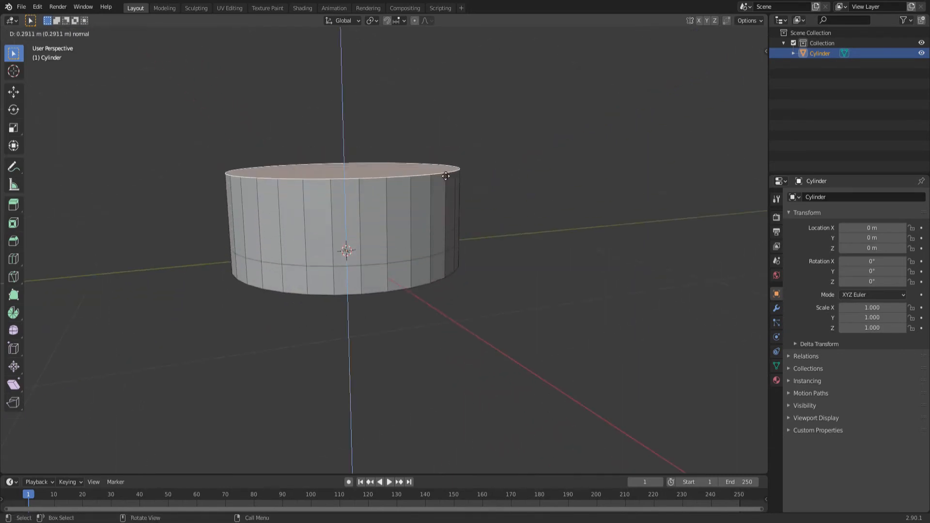
pyautogui.rightClick(453, 189)
pyautogui.hotkey('ctrl', 'z')
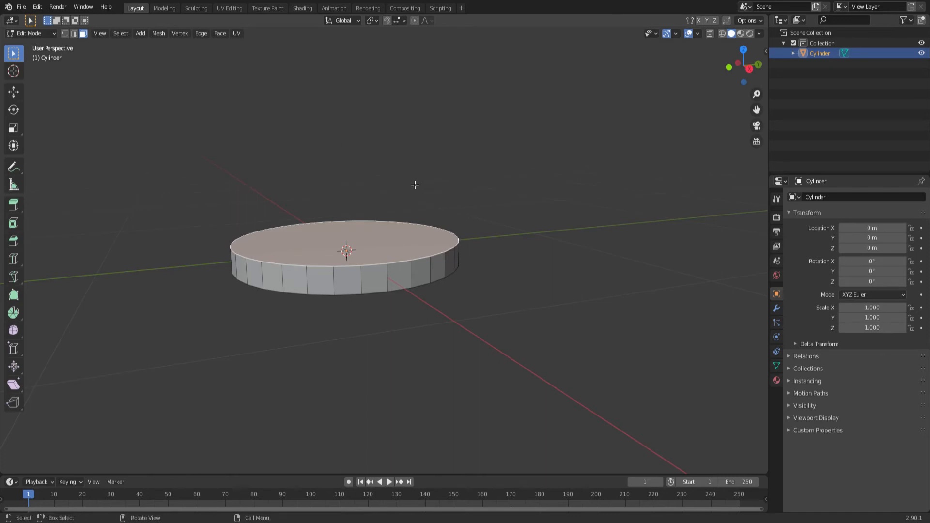
# Step: Inset the disc's top face by about 0.056 m to leave a narrow rim
pyautogui.moveTo(415, 185); pyautogui.dragTo(410, 236, button='middle')
pyautogui.press('i')
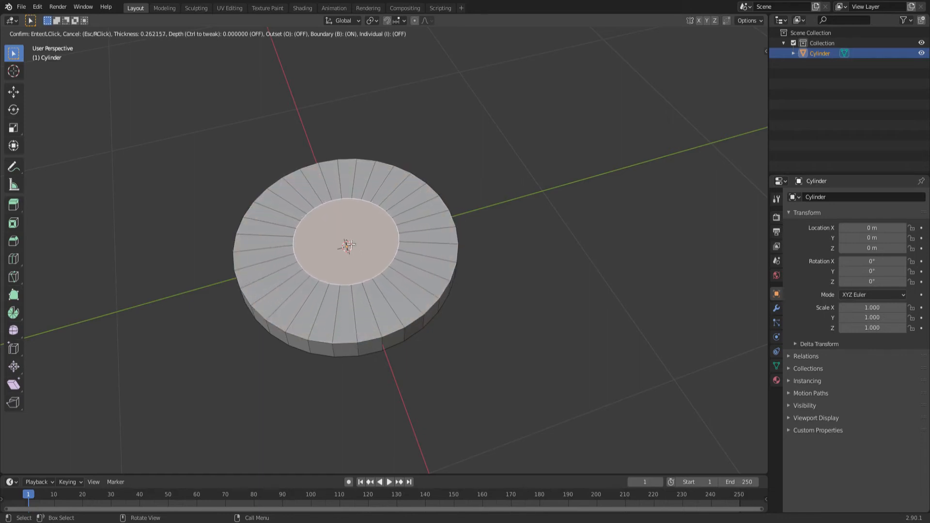
pyautogui.click(396, 252)
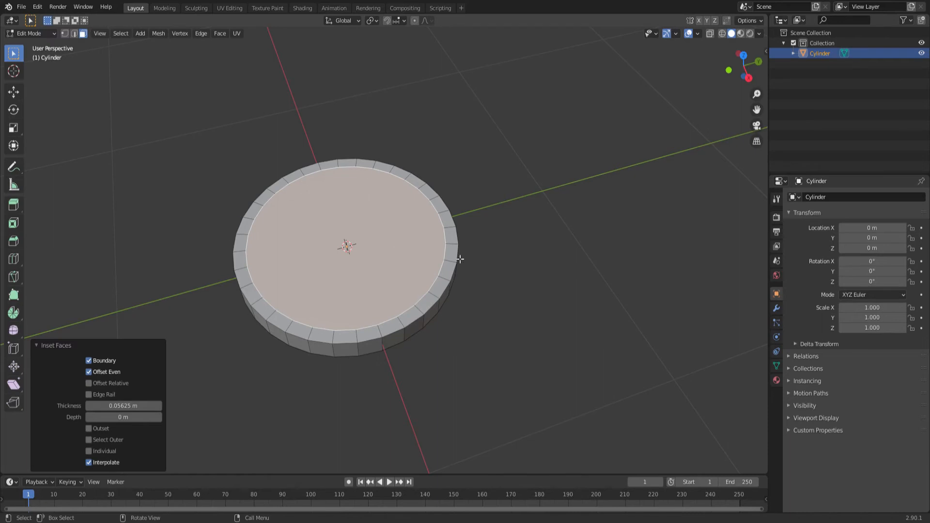
# Step: Extrude the inset top face downward by about 0.048 m to recess the disc inside its rim
pyautogui.moveTo(337, 329); pyautogui.dragTo(368, 261, button='middle')
pyautogui.press('e')
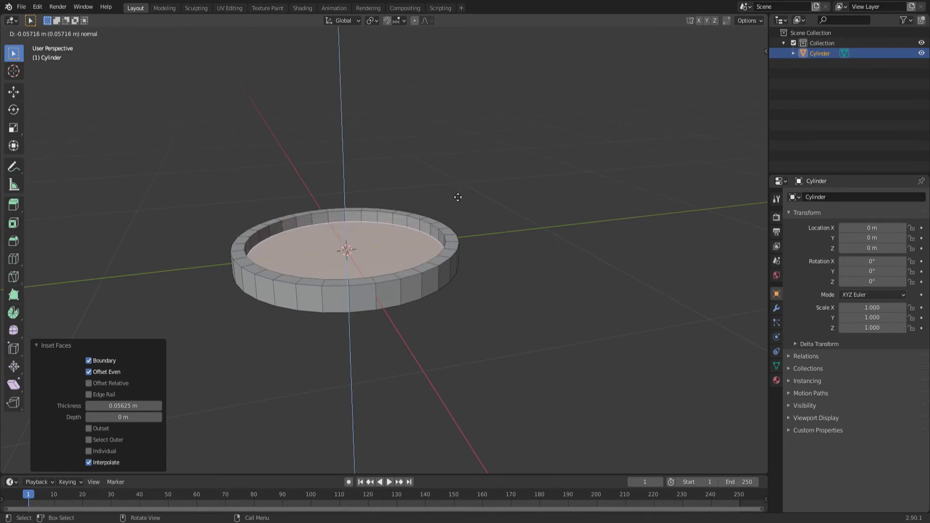
pyautogui.click(458, 198)
# Step: Inspect the disc's underside and its recessed top from several angles
pyautogui.moveTo(456, 197); pyautogui.dragTo(400, 185, button='middle')
pyautogui.moveTo(355, 290); pyautogui.dragTo(392, 148, button='middle')
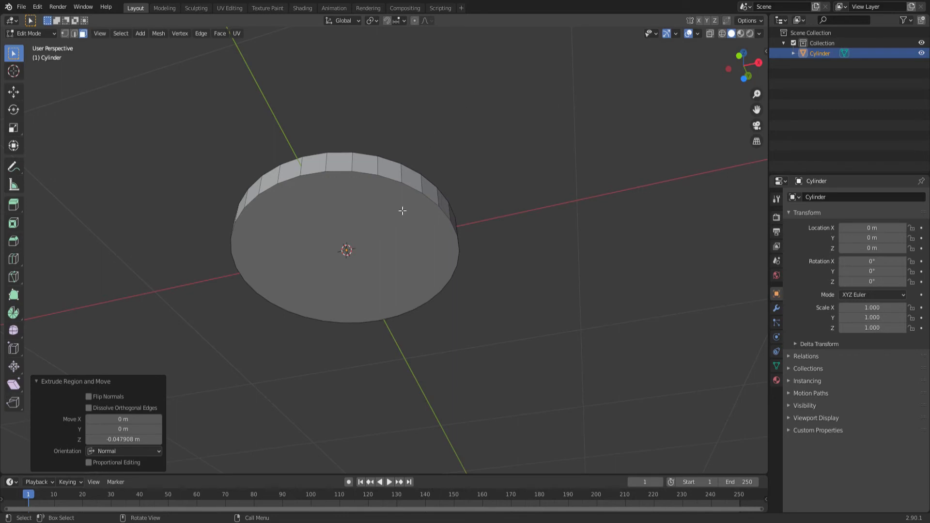
pyautogui.moveTo(492, 120); pyautogui.dragTo(435, 291, button='middle')
pyautogui.moveTo(333, 264); pyautogui.dragTo(410, 223, button='middle')
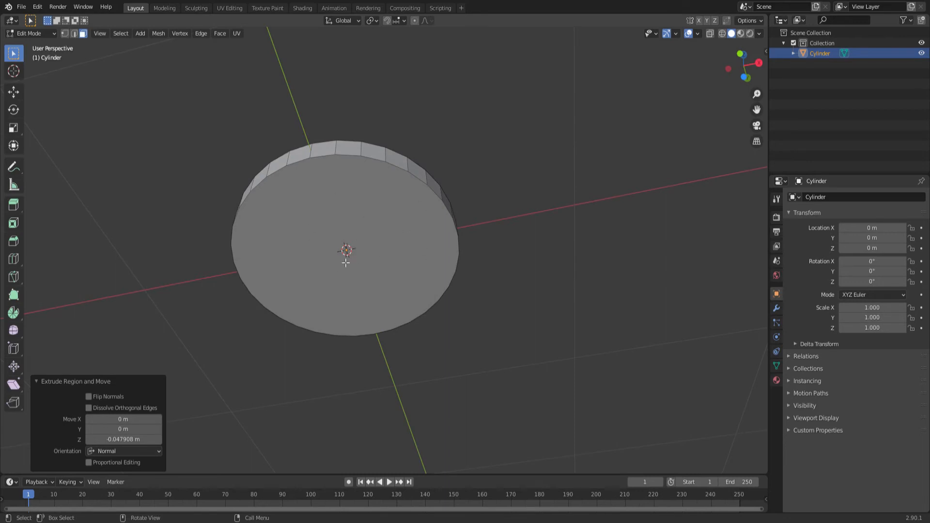
pyautogui.moveTo(431, 137); pyautogui.dragTo(430, 140, button='middle')
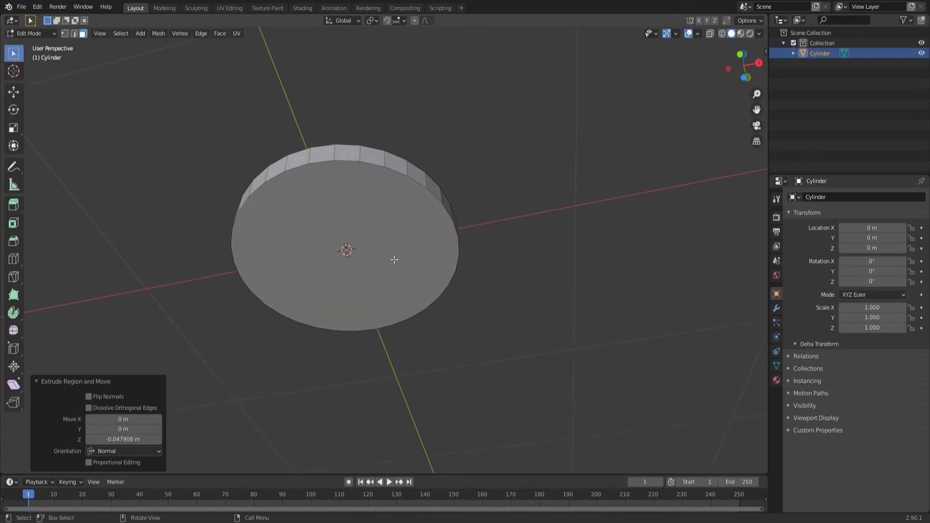
pyautogui.moveTo(395, 187); pyautogui.dragTo(417, 170, button='middle')
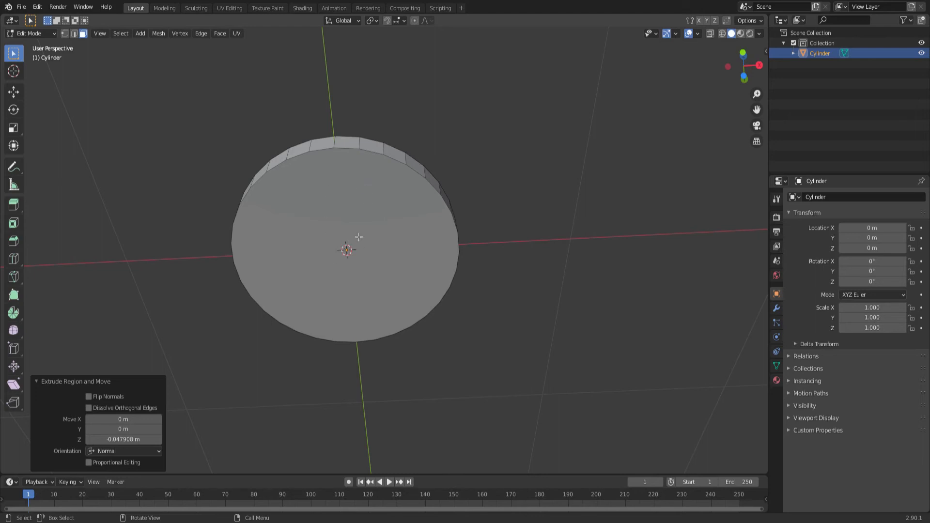
pyautogui.moveTo(433, 172); pyautogui.dragTo(340, 252, button='middle')
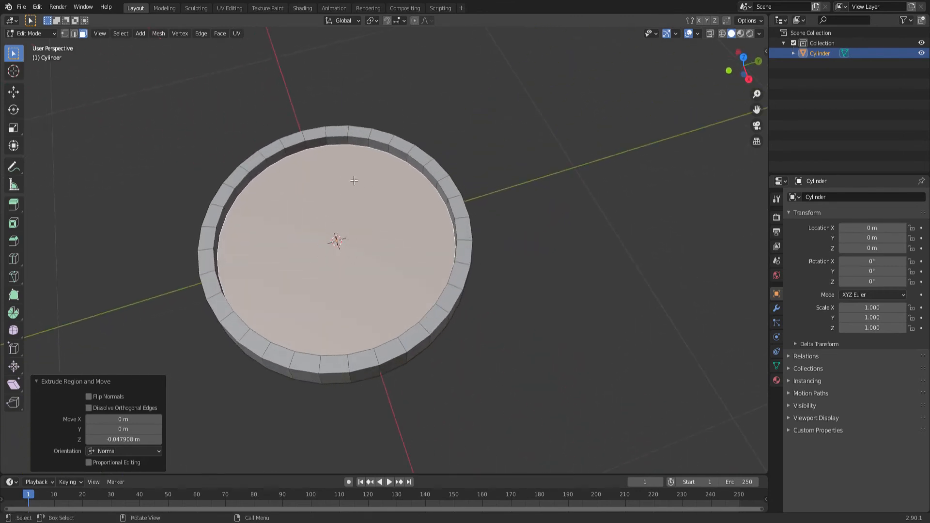
# Step: Add a cube at the disc's centre within the same mesh and shrink its size to 0.11 m
pyautogui.click(141, 34)
pyautogui.scroll(1, 276, 218)
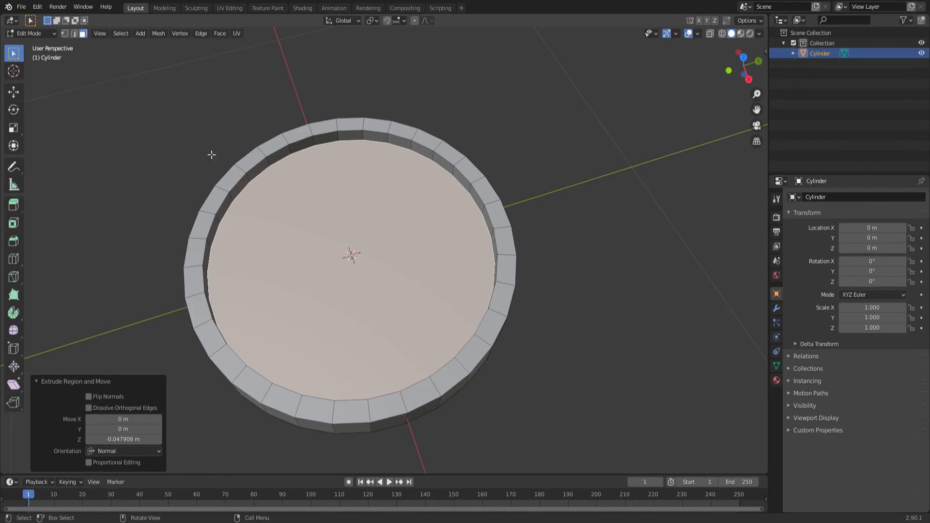
pyautogui.click(139, 34)
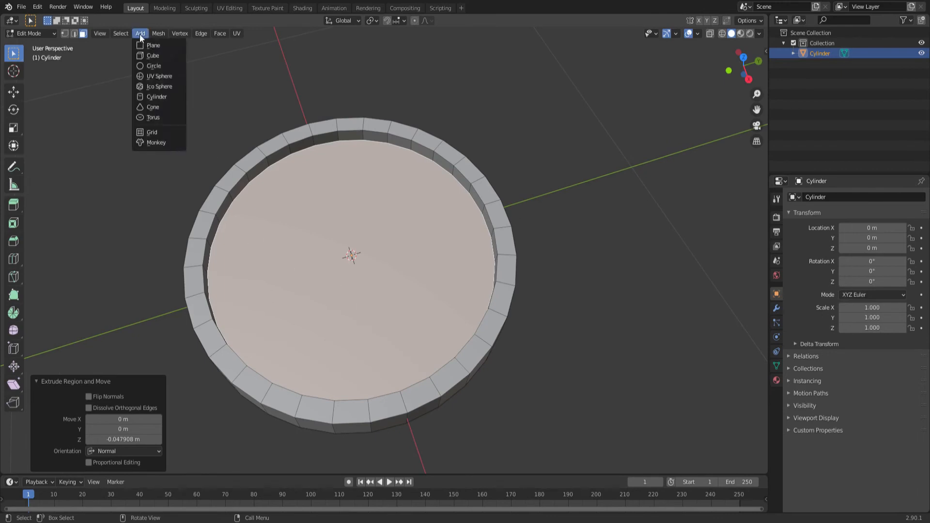
pyautogui.click(157, 58)
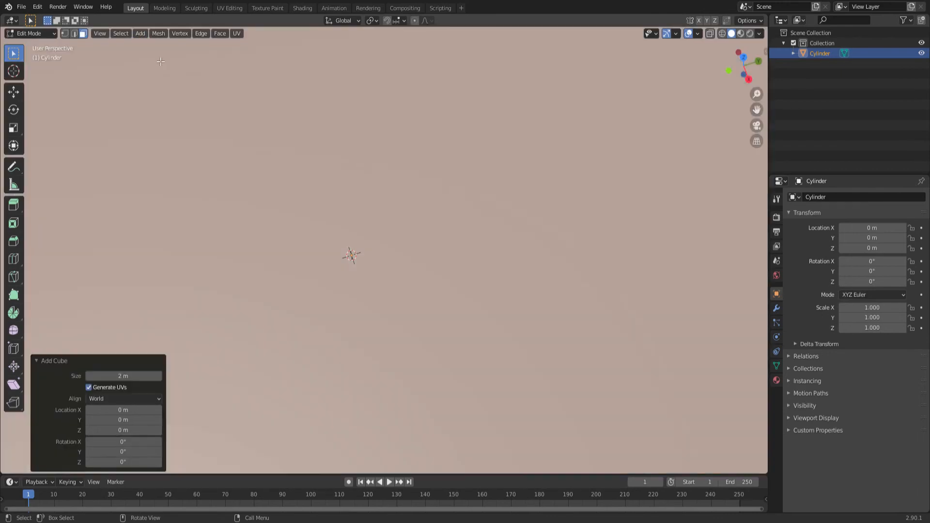
pyautogui.scroll(-5, 438, 264)
pyautogui.moveTo(451, 275); pyautogui.dragTo(485, 226, button='middle')
pyautogui.moveTo(138, 379); pyautogui.dragTo(88, 378)
pyautogui.scroll(6, 464, 243)
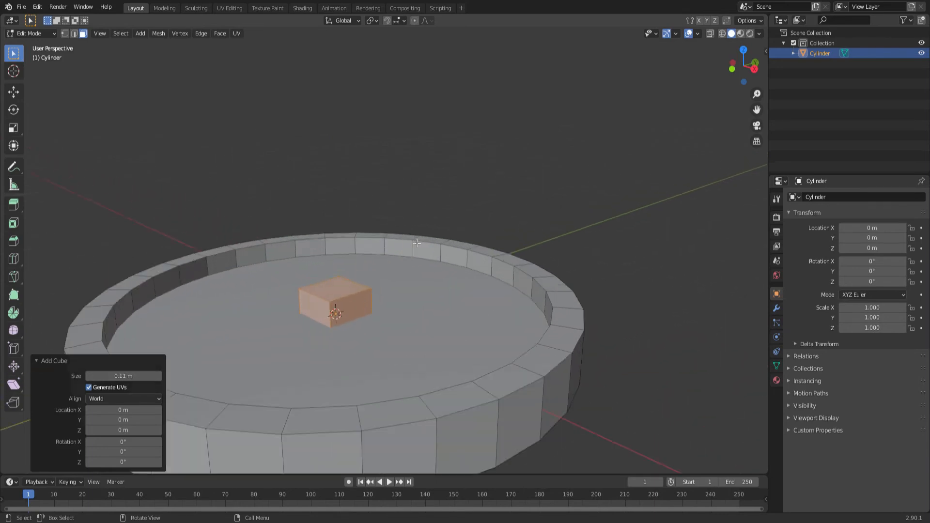
# Step: Set the new cube's size to exactly 0.1 m
pyautogui.moveTo(407, 262); pyautogui.dragTo(401, 289, button='middle')
pyautogui.scroll(-2, 384, 322)
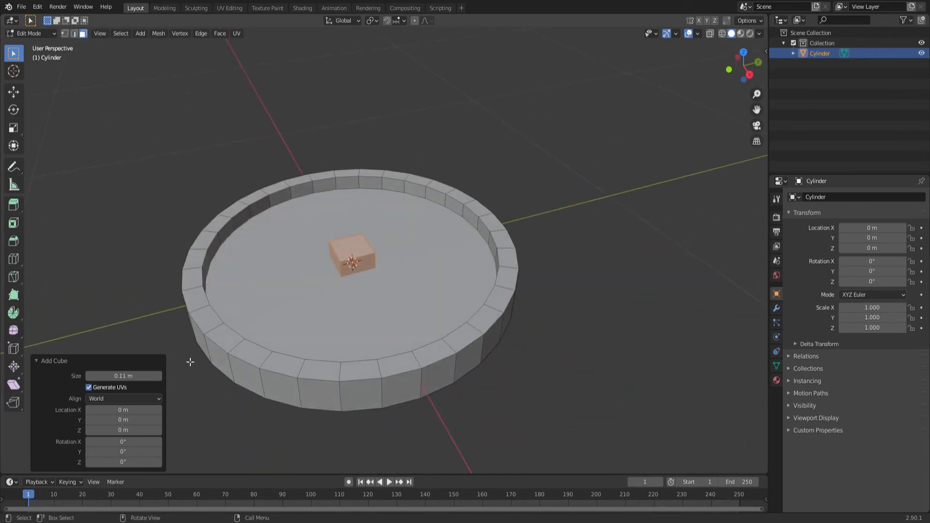
pyautogui.click(129, 376)
pyautogui.write('.1')
pyautogui.press('Return')
pyautogui.moveTo(413, 330); pyautogui.dragTo(395, 339, button='middle')
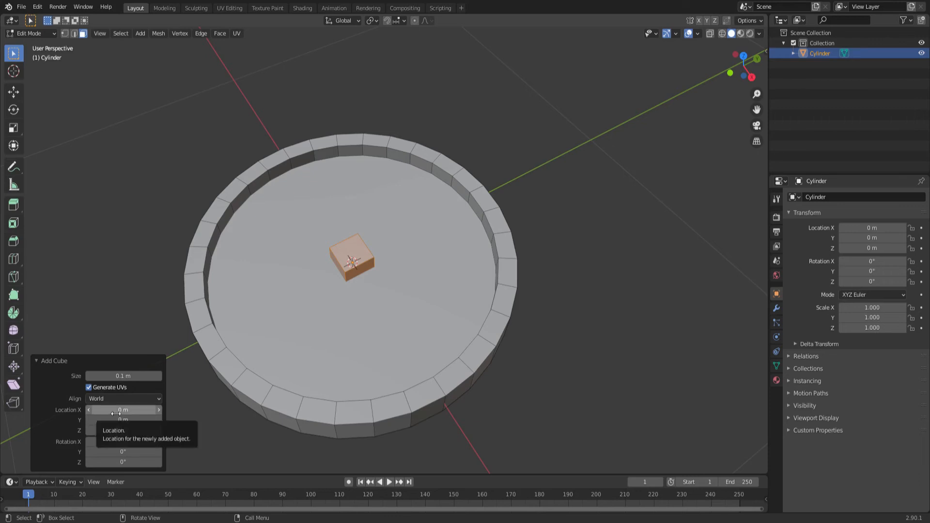
pyautogui.click(136, 399)
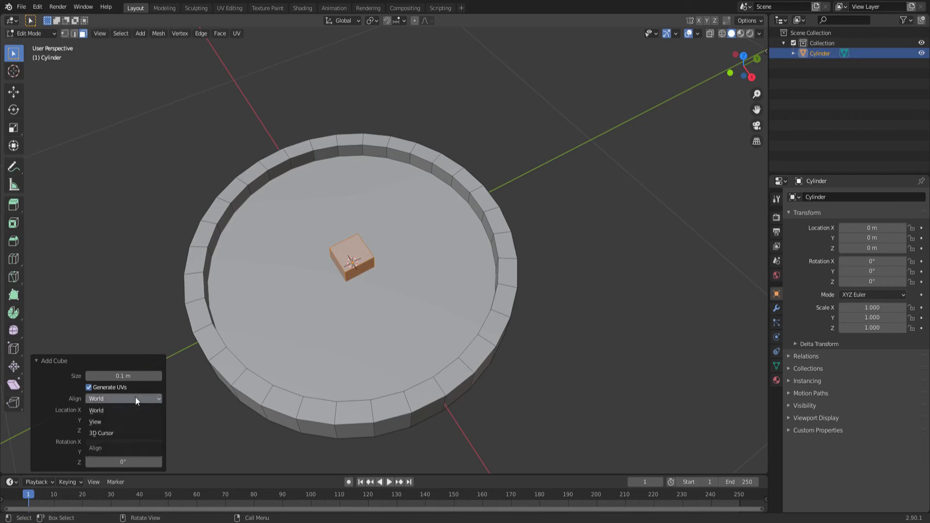
pyautogui.click(135, 397)
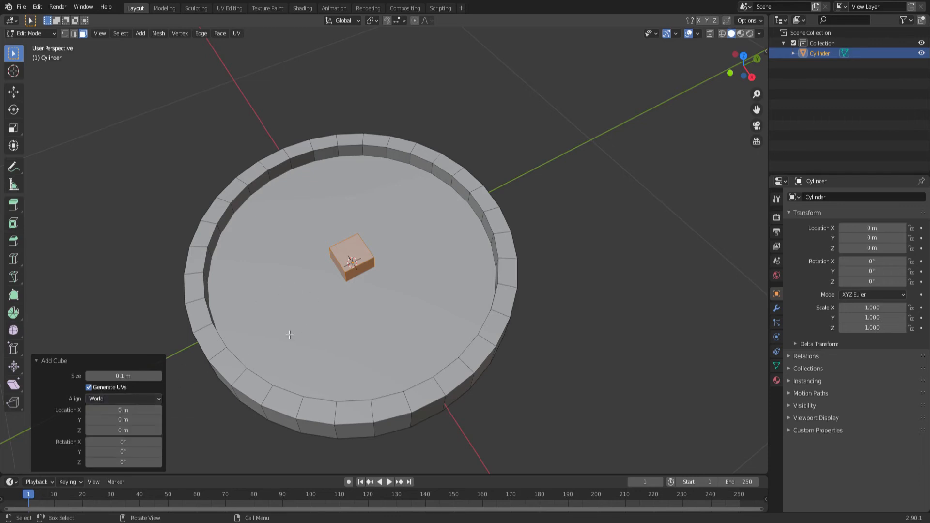
# Step: Extrude the cube's negative Y side face by about 0.28 m toward the rim, working in top view
pyautogui.moveTo(349, 310); pyautogui.dragTo(367, 280, button='middle')
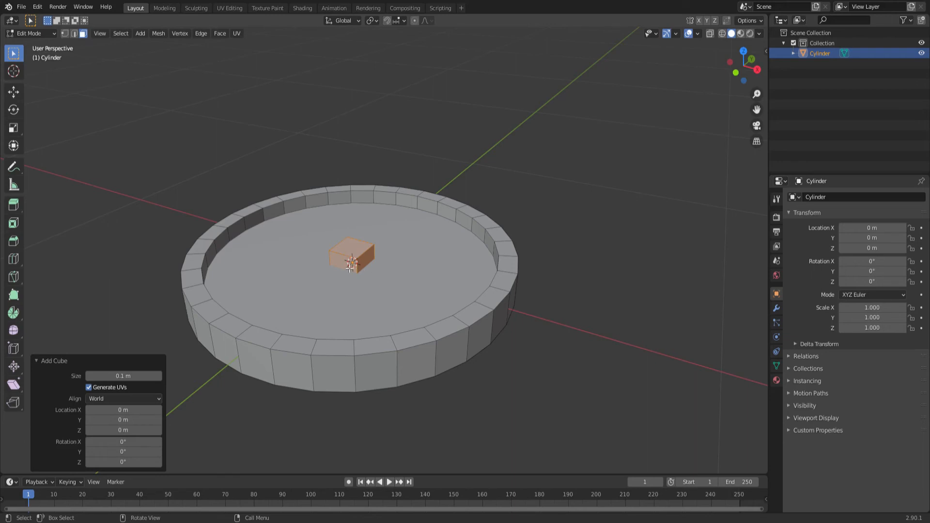
pyautogui.click(344, 267)
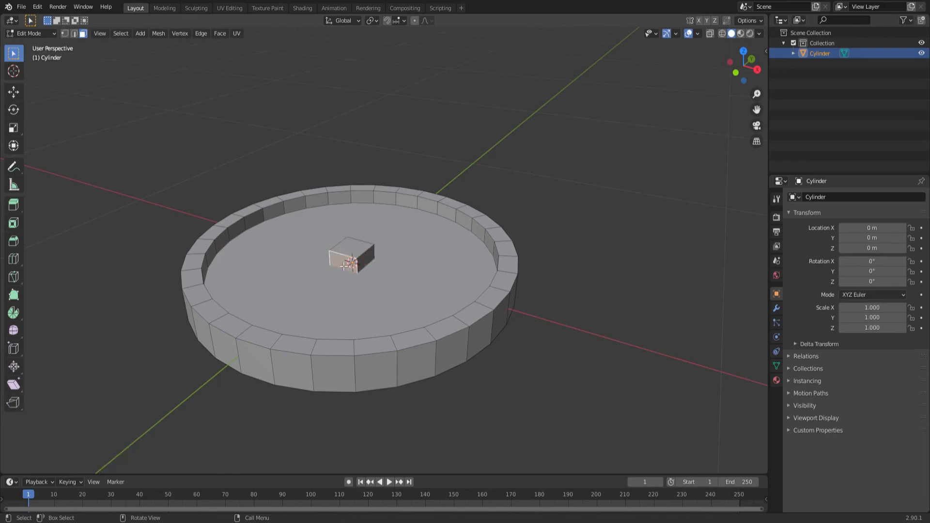
pyautogui.press('KP_7')
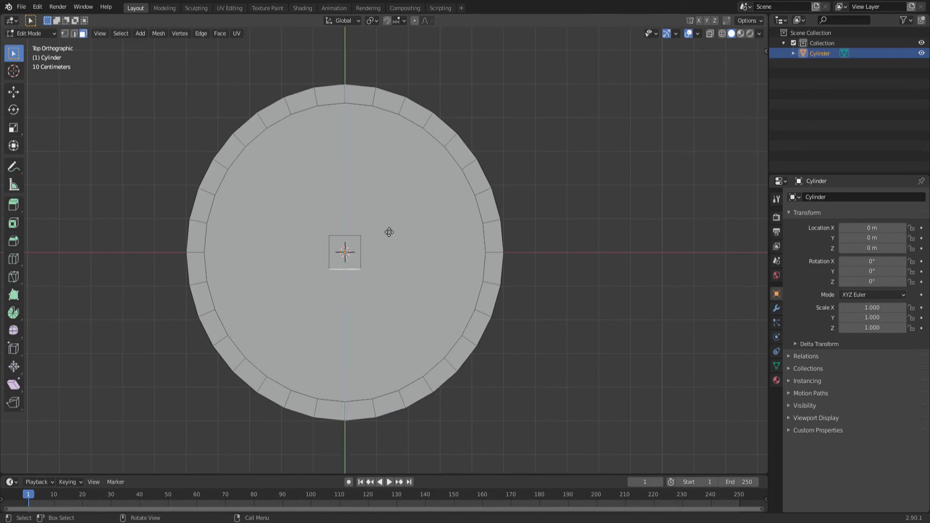
pyautogui.press('e')
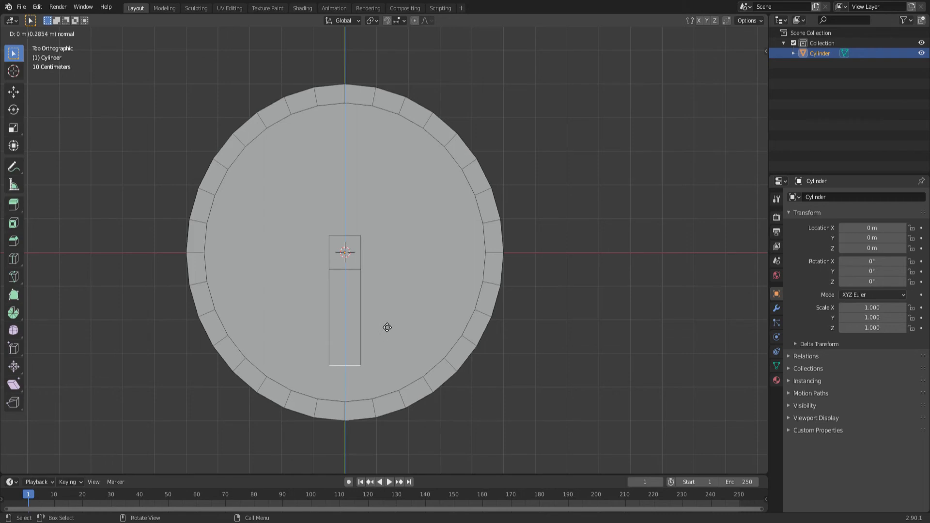
pyautogui.click(388, 328)
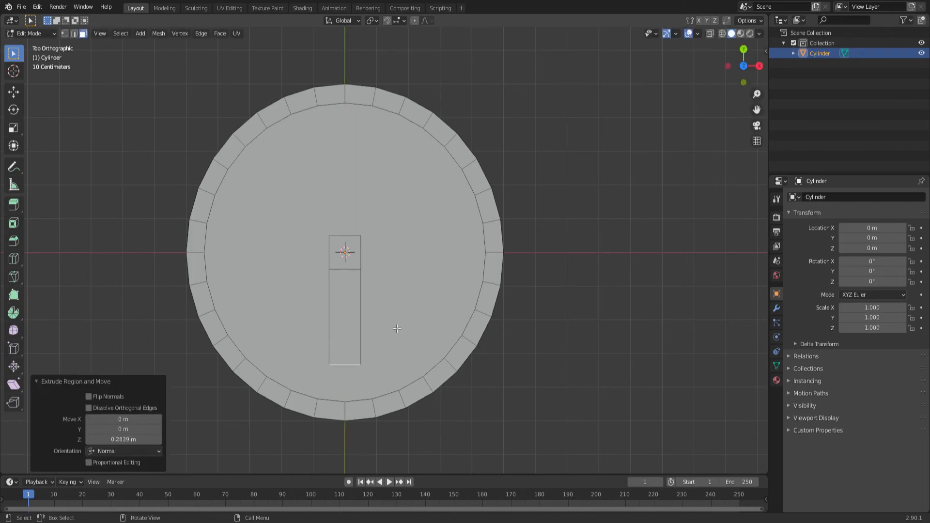
# Step: Extrude the centre cube's positive X side face by about 0.3 m in top view to form a second arm
pyautogui.moveTo(397, 328); pyautogui.dragTo(417, 281, button='middle')
pyautogui.click(406, 287)
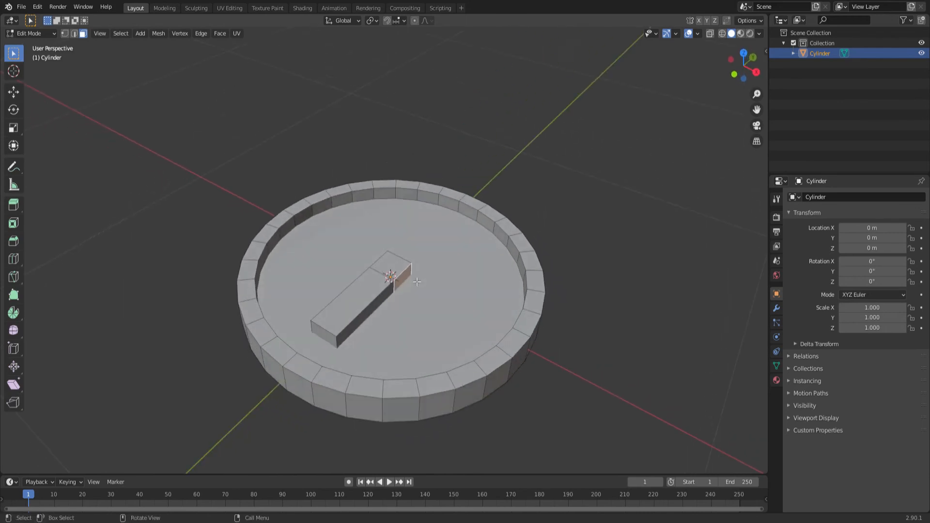
pyautogui.press('KP_7')
pyautogui.press('e')
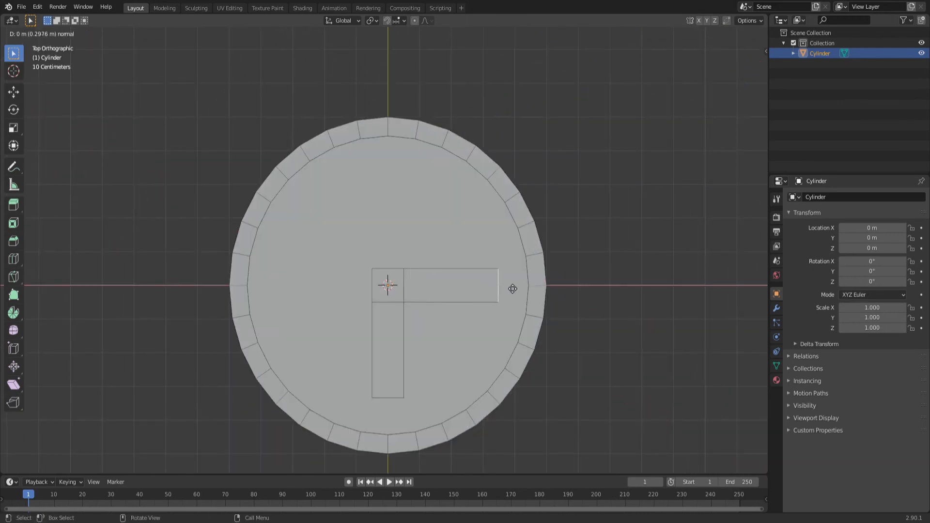
pyautogui.click(518, 288)
# Step: Extrude the centre cube's positive Y side face by about 0.29 m to form a third arm
pyautogui.moveTo(518, 287); pyautogui.dragTo(498, 315, button='middle')
pyautogui.click(499, 317)
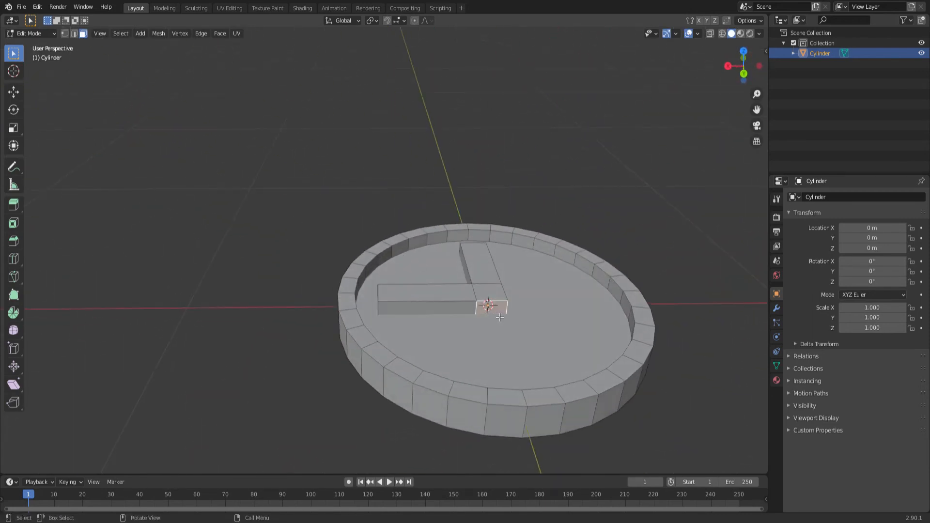
pyautogui.press('e')
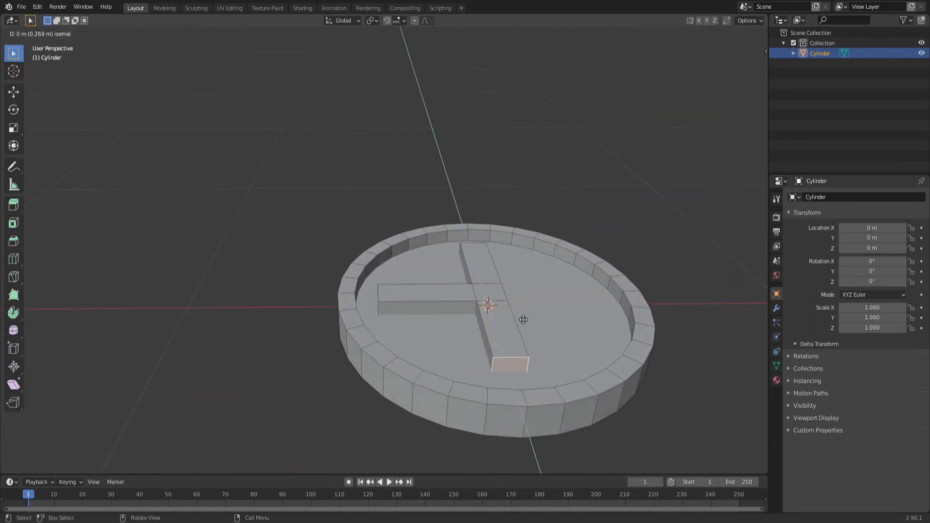
pyautogui.click(525, 322)
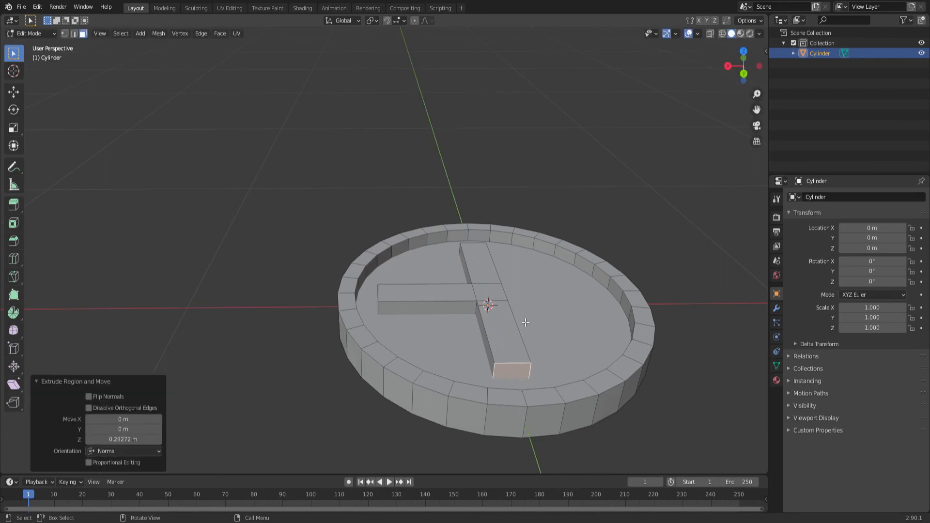
pyautogui.press('KP_7')
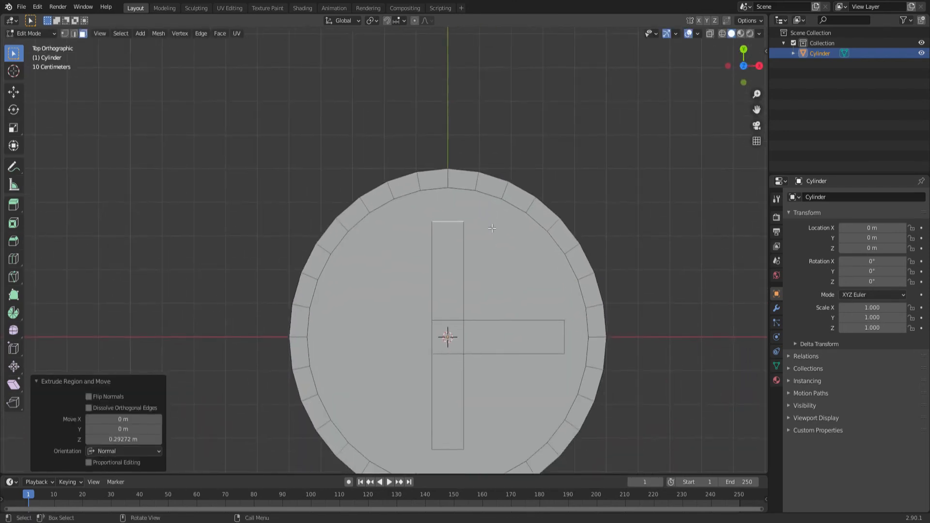
pyautogui.press('g')
pyautogui.rightClick(491, 228)
# Step: Extrude the centre cube's negative X side face by about 0.31 m to form the fourth arm
pyautogui.moveTo(491, 228); pyautogui.dragTo(584, 181, button='middle')
pyautogui.click(590, 263)
pyautogui.keyDown('shift'); pyautogui.moveTo(641, 285); pyautogui.dragTo(551, 284, button='middle'); pyautogui.keyUp('shift')
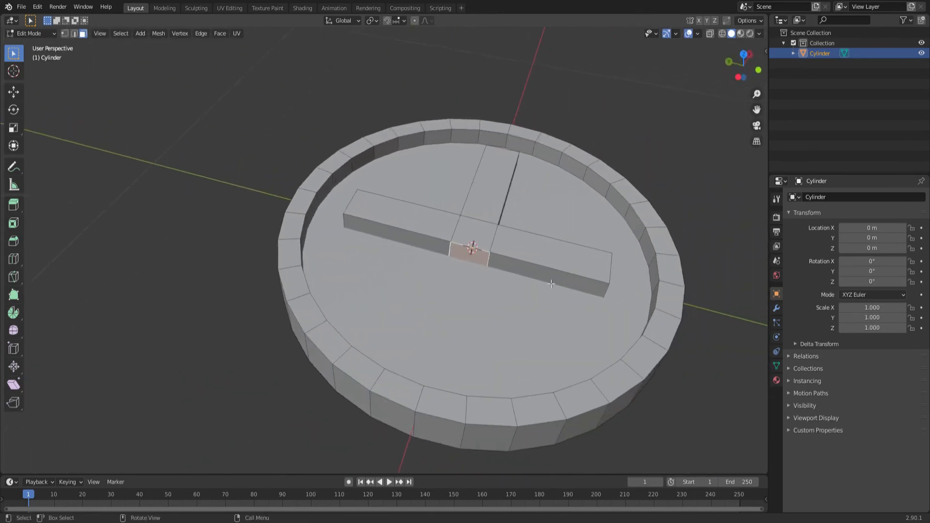
pyautogui.press('e')
pyautogui.click(569, 382)
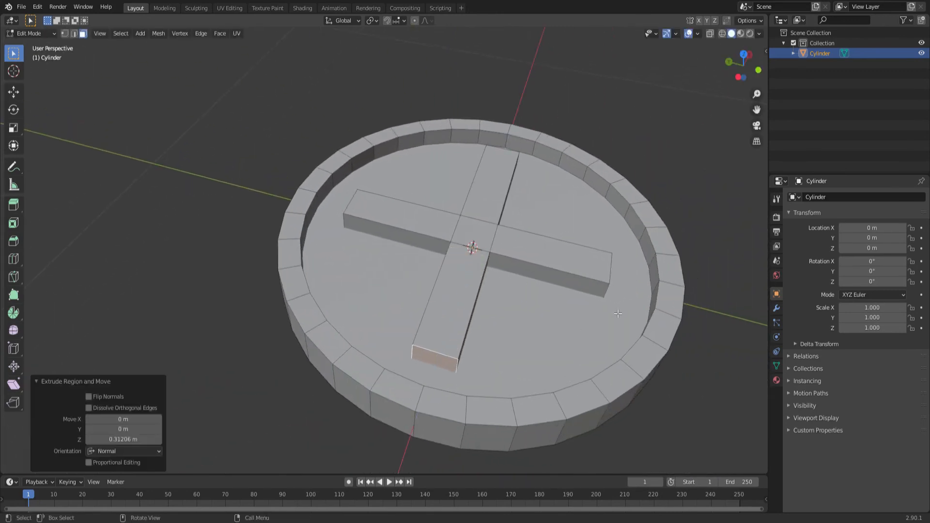
# Step: Return to Object Mode and examine the disc with its raised rim and four-armed cross from several angles
pyautogui.moveTo(569, 382); pyautogui.dragTo(494, 293, button='middle')
pyautogui.scroll(-3, 600, 358)
pyautogui.press('Tab')
pyautogui.press('Tab')
pyautogui.press('Tab')
pyautogui.moveTo(482, 327)
pyautogui.mouseDown(button='middle')
pyautogui.moveTo(423, 307)
pyautogui.moveTo(446, 243)
pyautogui.moveTo(473, 253)
pyautogui.moveTo(483, 319)
pyautogui.mouseUp(button='middle')
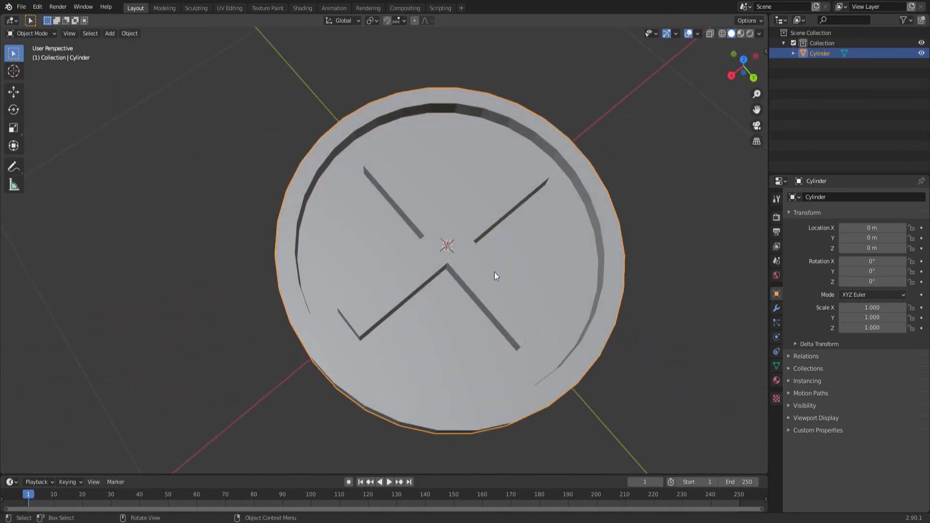
pyautogui.moveTo(494, 276); pyautogui.dragTo(500, 233, button='middle')
pyautogui.moveTo(436, 263); pyautogui.dragTo(415, 259, button='middle')
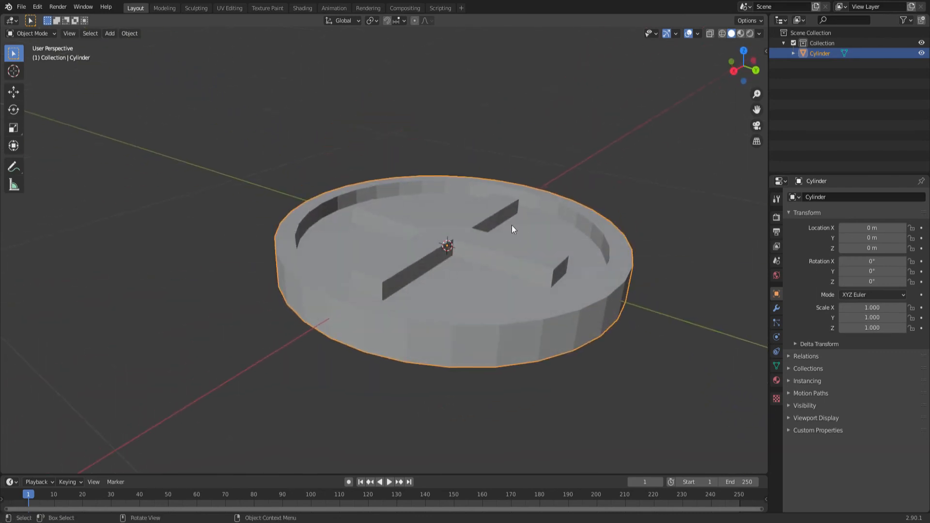
pyautogui.moveTo(513, 230); pyautogui.dragTo(473, 239, button='middle')
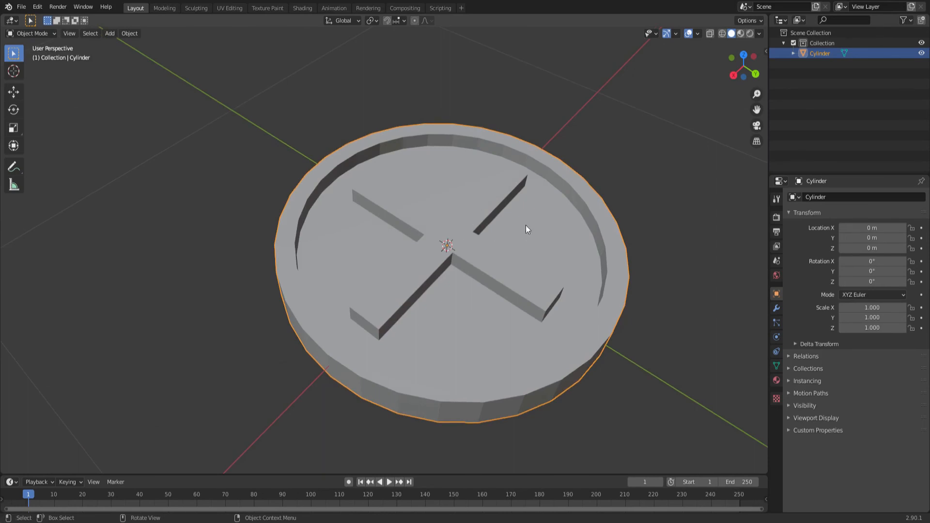
pyautogui.moveTo(527, 229); pyautogui.dragTo(509, 266, button='middle')
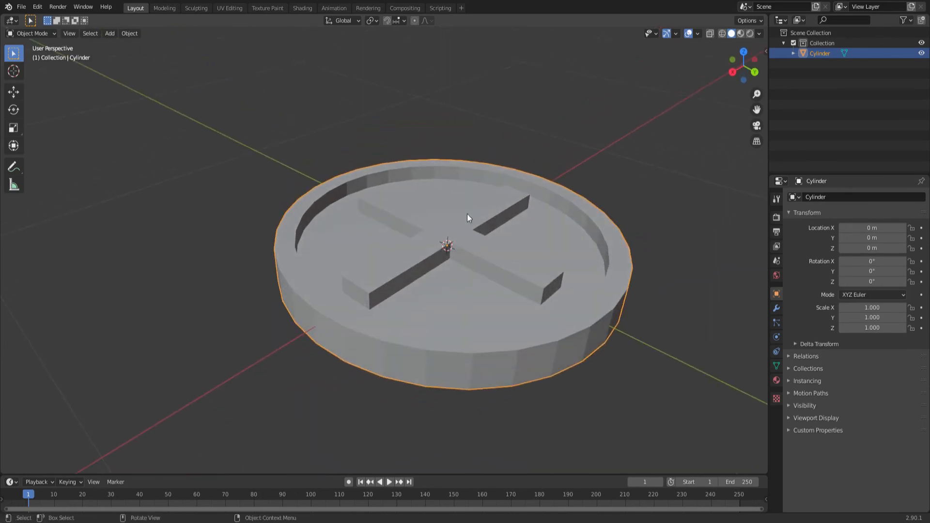
pyautogui.moveTo(467, 217); pyautogui.dragTo(506, 213, button='middle')
pyautogui.moveTo(496, 293); pyautogui.dragTo(469, 235, button='middle')
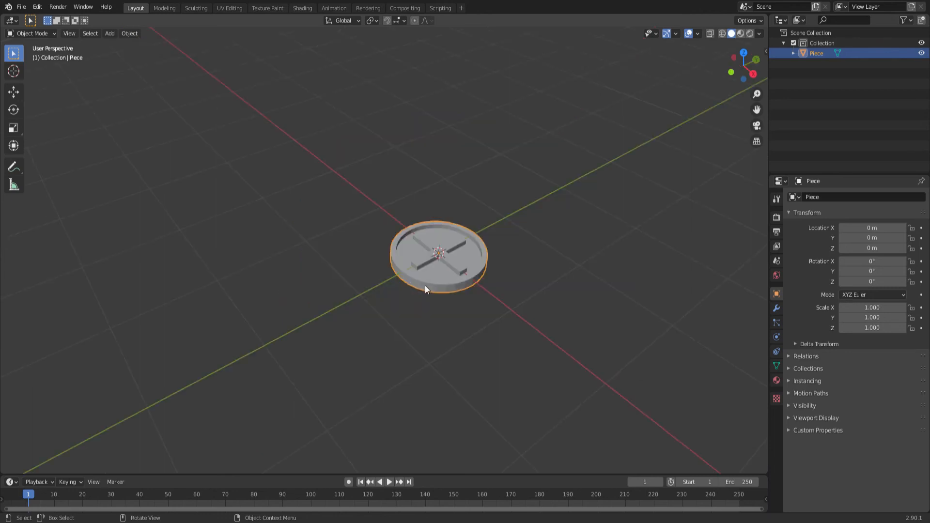
# Step: In Edit Mode, rotate the whole Piece mesh 180° about the global Y axis
pyautogui.moveTo(465, 301); pyautogui.dragTo(458, 275, button='middle')
pyautogui.scroll(4, 458, 275)
pyautogui.moveTo(366, 234); pyautogui.dragTo(398, 251, button='middle')
pyautogui.press('Tab')
pyautogui.scroll(-4, 400, 233)
pyautogui.scroll(1, 398, 251)
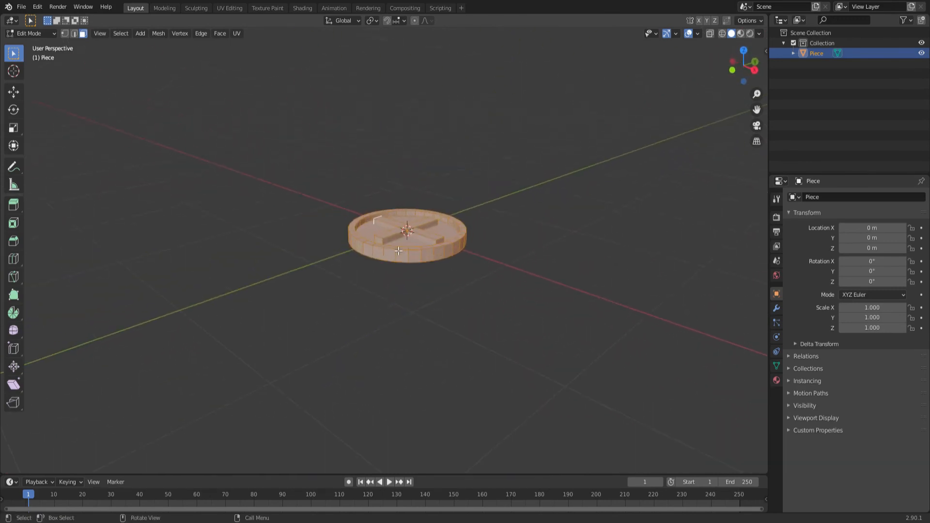
pyautogui.press('r')
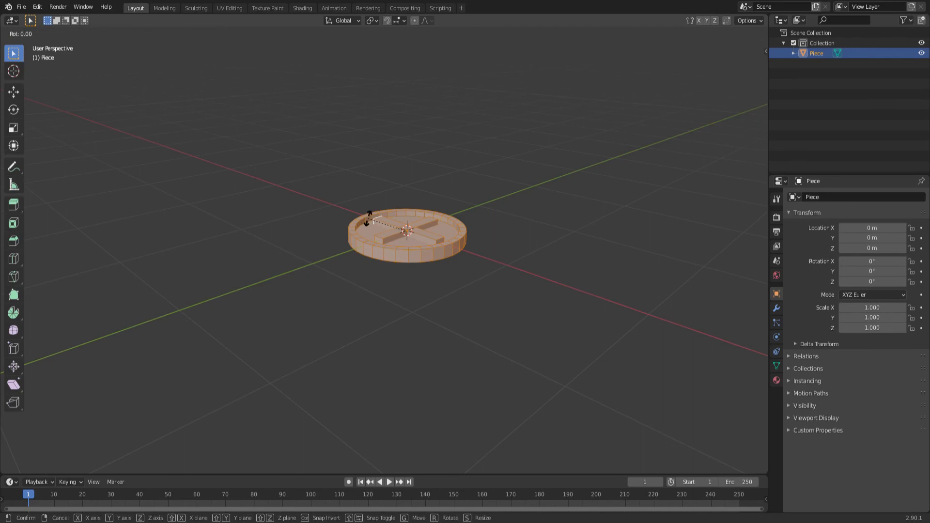
pyautogui.write('y180')
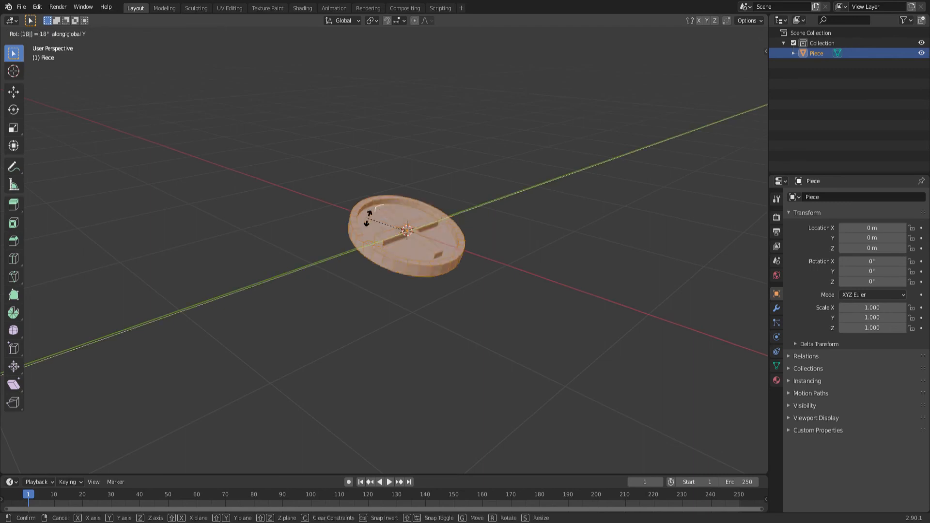
pyautogui.press('Return')
pyautogui.moveTo(419, 306); pyautogui.dragTo(444, 217, button='middle')
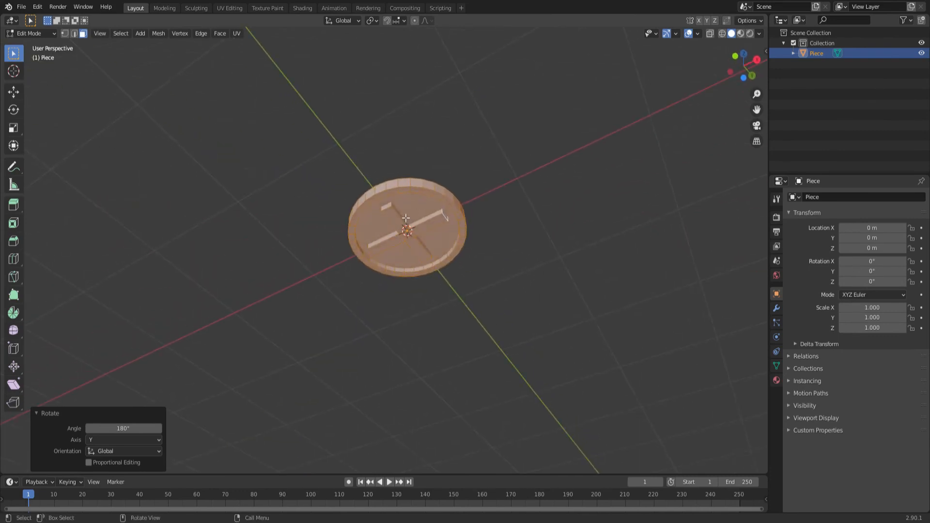
pyautogui.moveTo(401, 216)
pyautogui.mouseDown(button='middle')
pyautogui.moveTo(402, 235)
pyautogui.moveTo(400, 227)
pyautogui.mouseUp(button='middle')
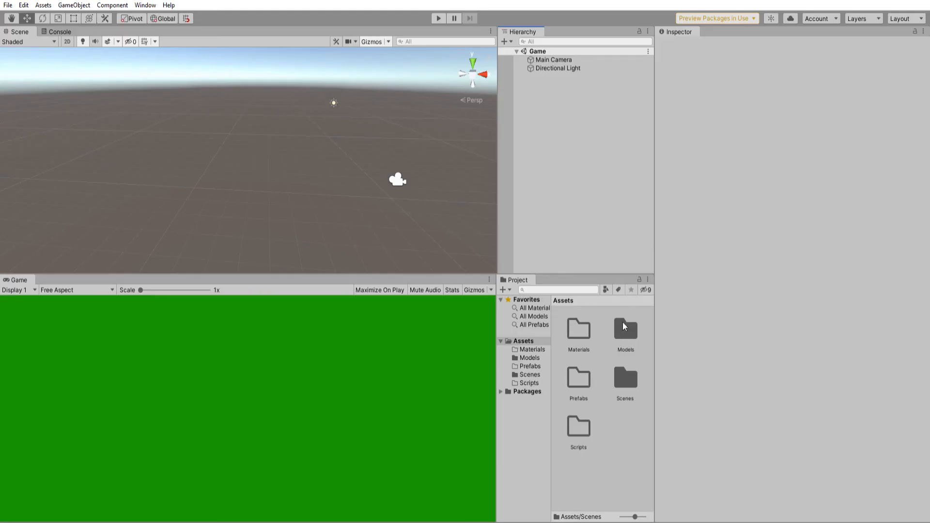
# Step: Switch to Unity, look into the project's Materials folder and open the Models folder under Assets
pyautogui.click(576, 324)
pyautogui.click(625, 324)
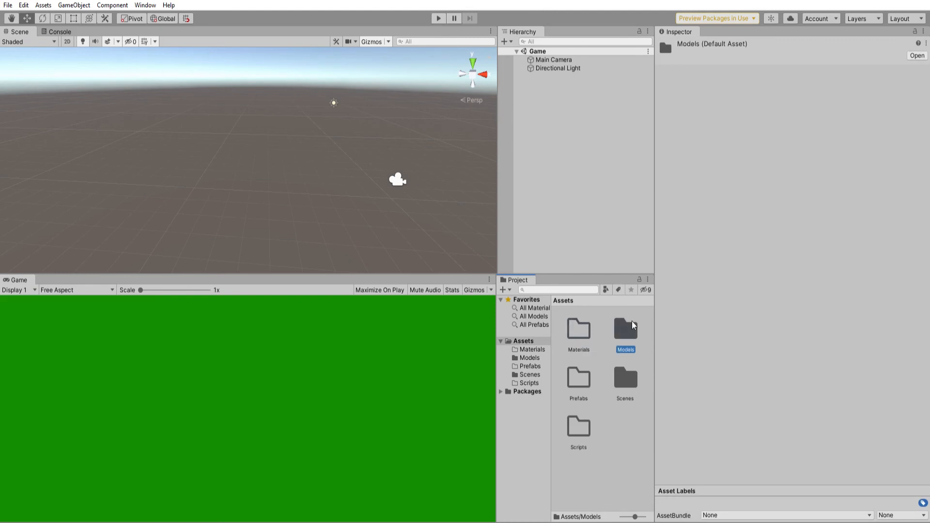
pyautogui.doubleClick(578, 320)
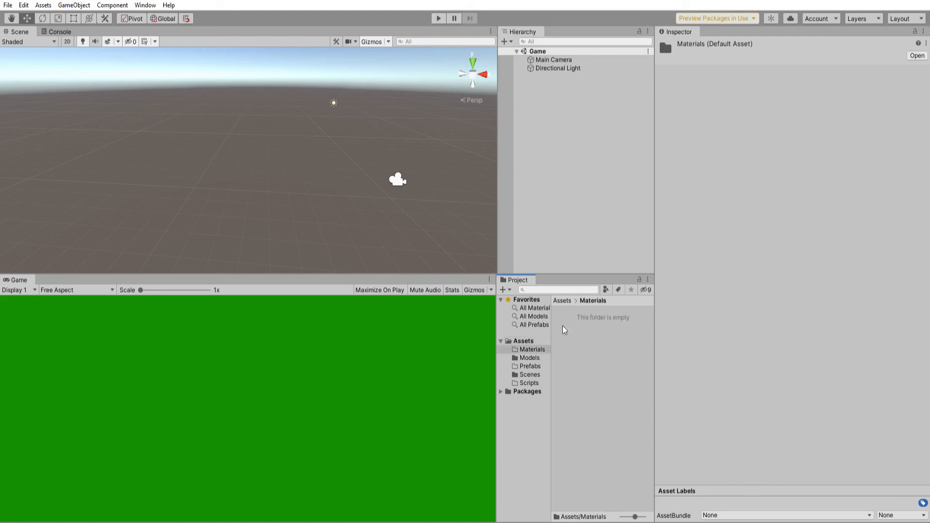
pyautogui.click(517, 340)
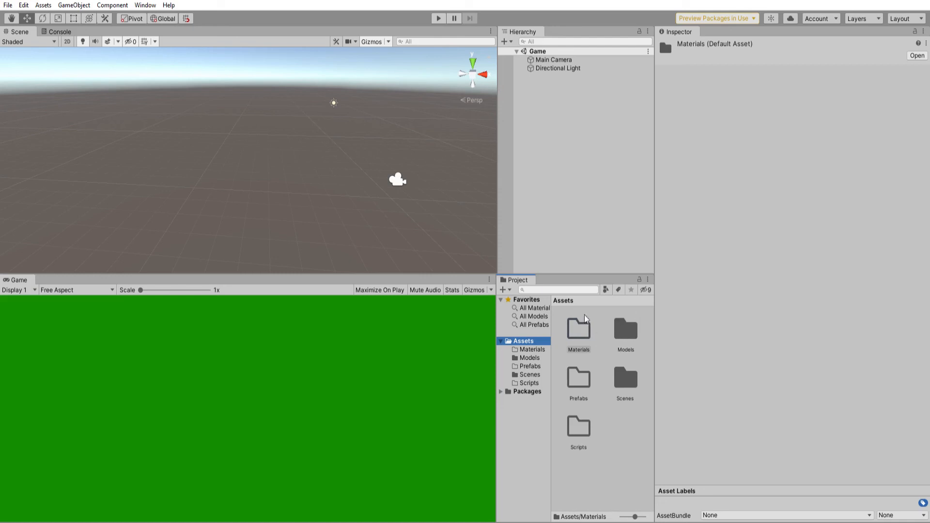
pyautogui.doubleClick(625, 321)
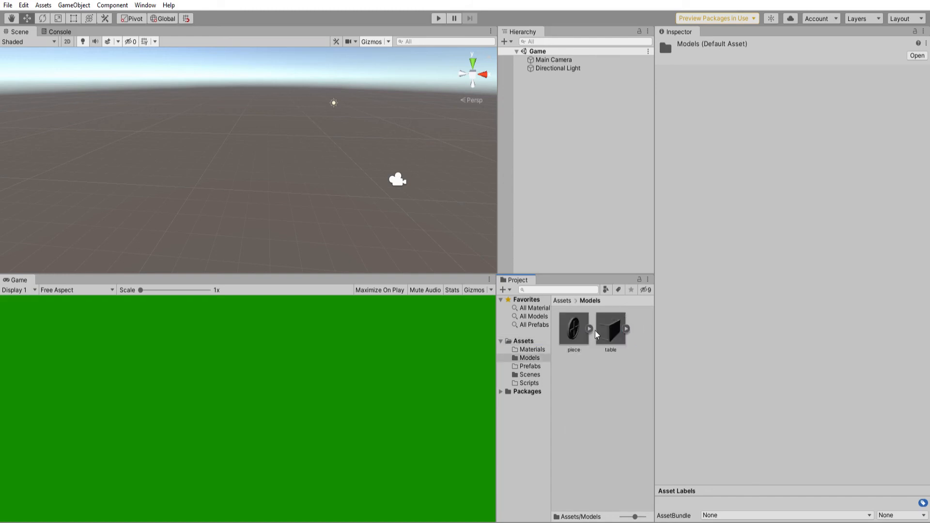
# Step: Examine the imported piece and table models and their import settings in the Models folder
pyautogui.click(614, 324)
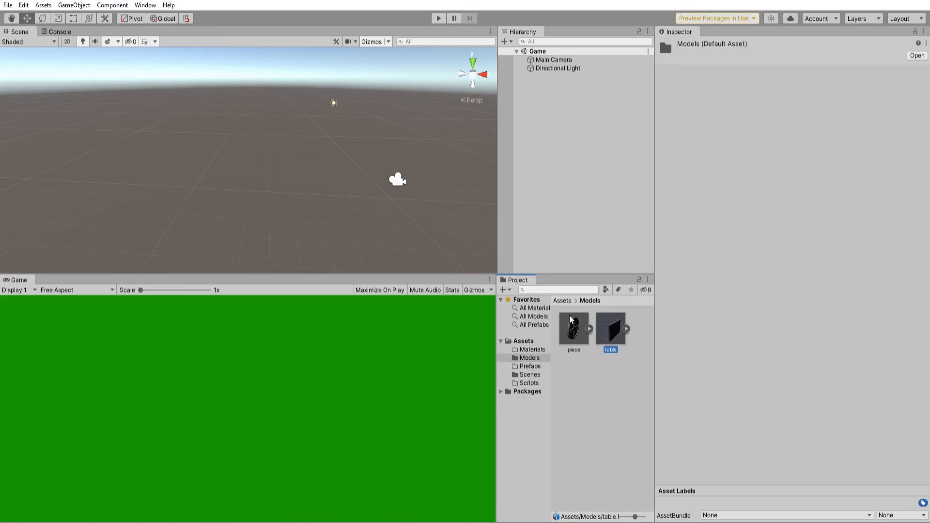
pyautogui.click(570, 320)
pyautogui.click(613, 324)
pyautogui.click(574, 322)
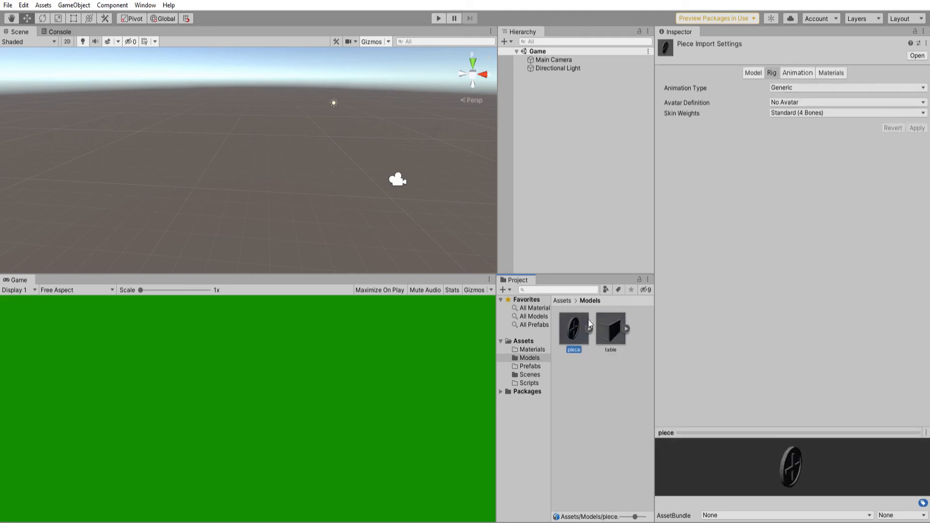
pyautogui.click(615, 325)
pyautogui.click(574, 324)
pyautogui.click(608, 321)
pyautogui.click(580, 318)
# Step: Add one piece to the Game scene at the origin and place a second freehand at about X -5.03, Y 0.55, Z -9.19
pyautogui.moveTo(575, 316); pyautogui.dragTo(565, 181)
pyautogui.moveTo(549, 104); pyautogui.dragTo(549, 105)
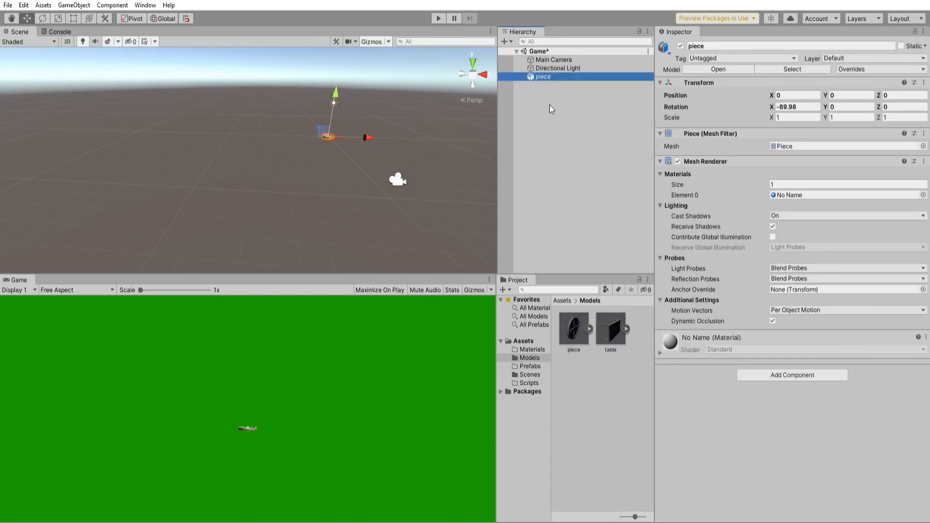
pyautogui.moveTo(573, 333); pyautogui.dragTo(270, 167)
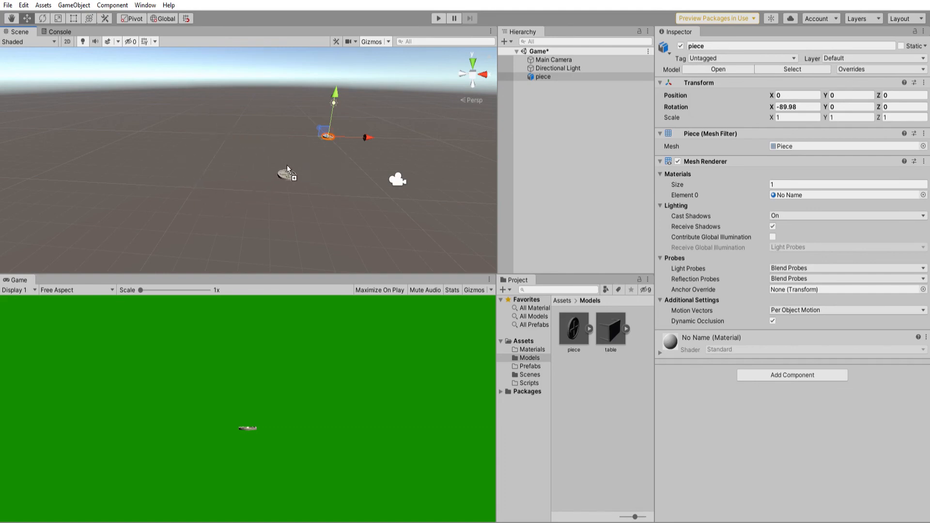
pyautogui.moveTo(287, 164); pyautogui.dragTo(293, 166)
pyautogui.scroll(4, 335, 193)
pyautogui.moveTo(336, 193); pyautogui.dragTo(216, 232, button='middle')
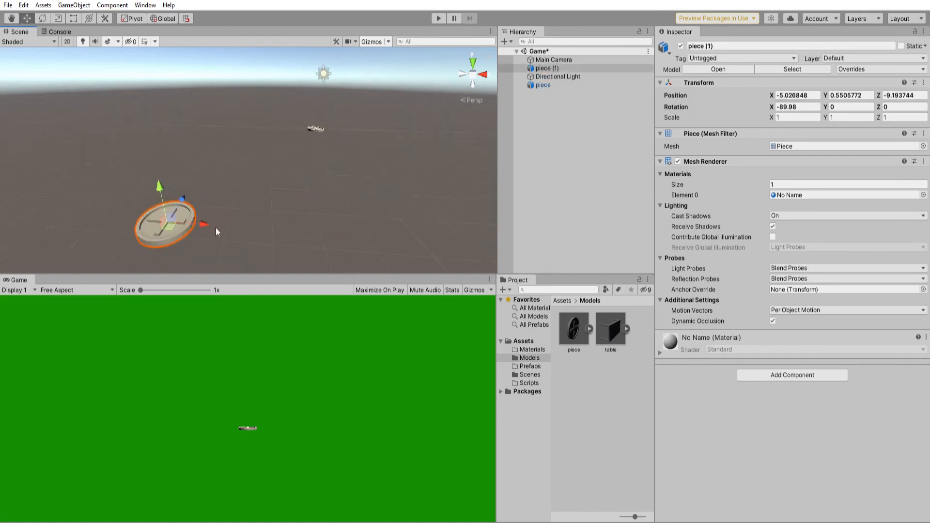
pyautogui.press('f')
# Step: Place the table model freehand in the scene at about X -4.49, Y -1.58, Z -2.95
pyautogui.moveTo(604, 327); pyautogui.dragTo(259, 167)
pyautogui.moveTo(228, 150); pyautogui.dragTo(383, 201, button='right')
pyautogui.press('f')
# Step: Move the second piece onto the tabletop, to about Y -0.06 and Z -6.15
pyautogui.click(334, 195)
pyautogui.moveTo(312, 215); pyautogui.dragTo(346, 173, button='right')
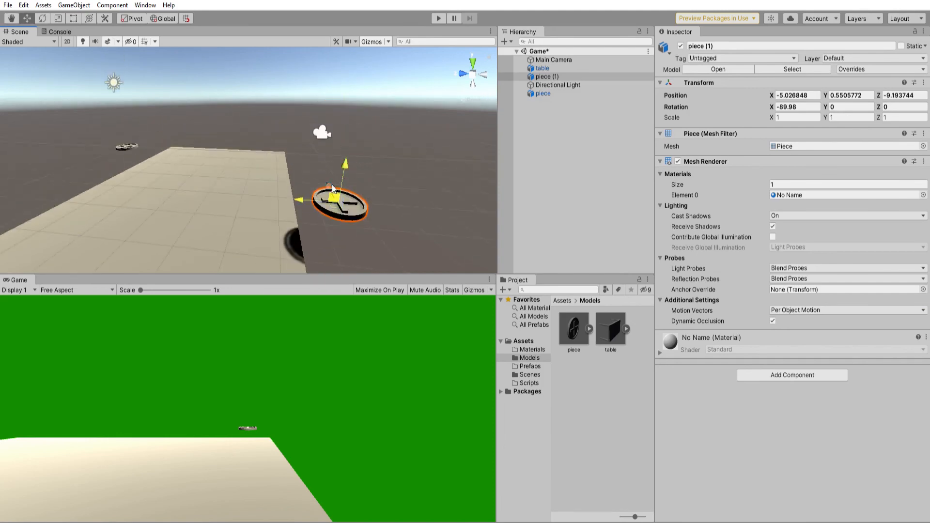
pyautogui.moveTo(332, 188); pyautogui.dragTo(194, 215)
pyautogui.moveTo(204, 218); pyautogui.dragTo(291, 231, button='right')
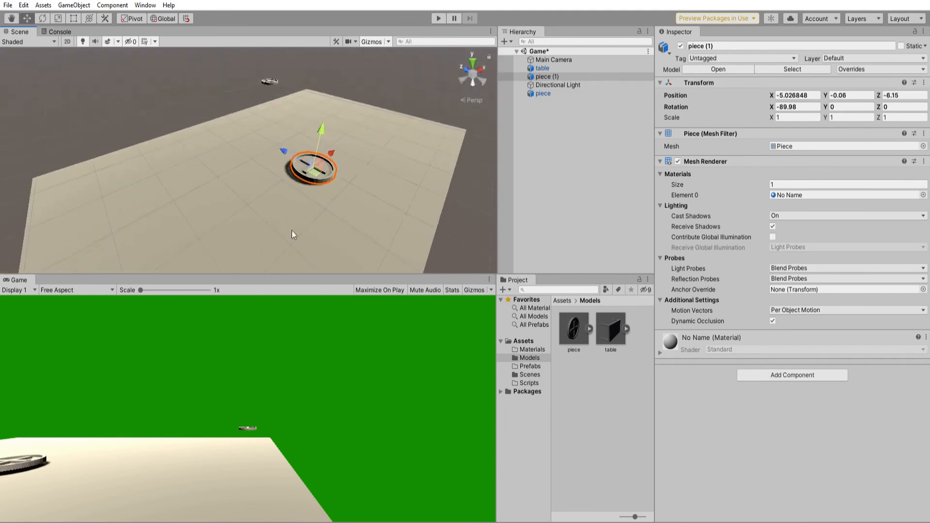
# Step: Set the table's X scale to 1.08
pyautogui.moveTo(292, 231); pyautogui.dragTo(305, 175, button='middle')
pyautogui.scroll(-5, 306, 176)
pyautogui.moveTo(307, 176); pyautogui.dragTo(356, 157, button='right')
pyautogui.moveTo(356, 157); pyautogui.dragTo(370, 179, button='middle')
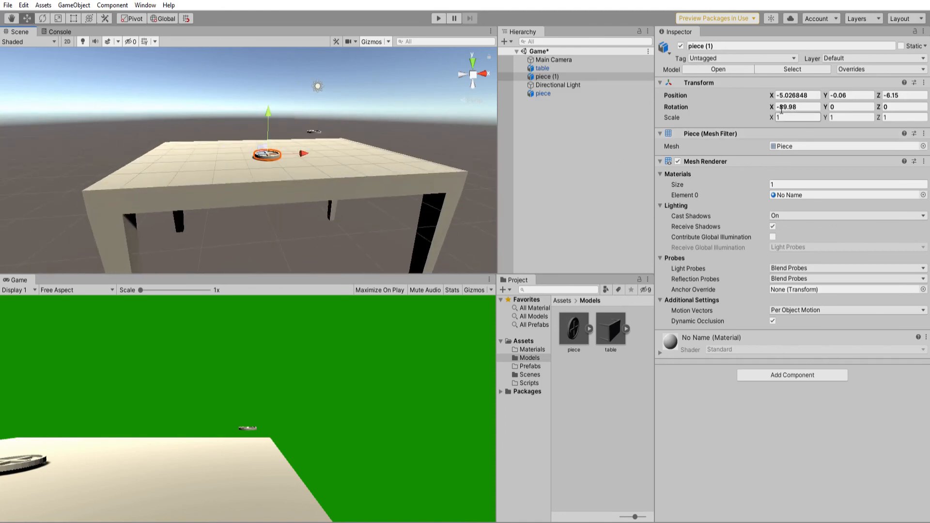
pyautogui.click(352, 185)
pyautogui.moveTo(771, 117)
pyautogui.mouseDown()
pyautogui.moveTo(560, 121)
pyautogui.moveTo(794, 111)
pyautogui.moveTo(759, 114)
pyautogui.mouseUp()
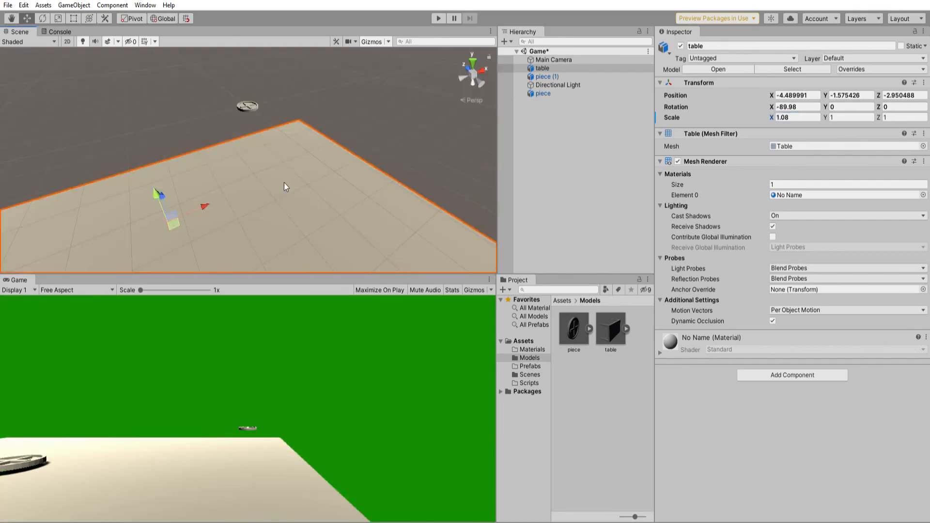
# Step: Examine the widened table and the piece resting on its top from different sides and distances
pyautogui.scroll(-2, 284, 184)
pyautogui.moveTo(285, 191); pyautogui.dragTo(287, 135, button='middle')
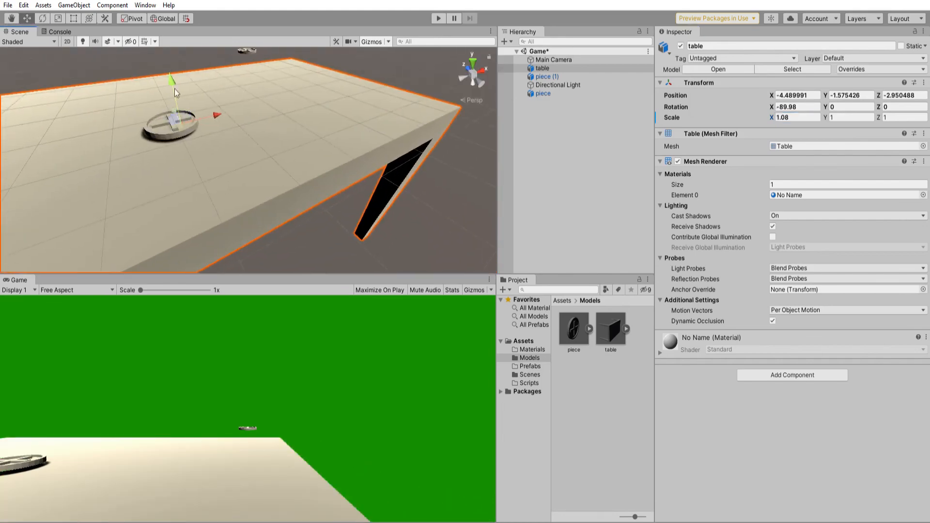
pyautogui.keyDown('alt'); pyautogui.moveTo(308, 104); pyautogui.dragTo(239, 125); pyautogui.keyUp('alt')
pyautogui.moveTo(239, 125); pyautogui.dragTo(275, 144, button='middle')
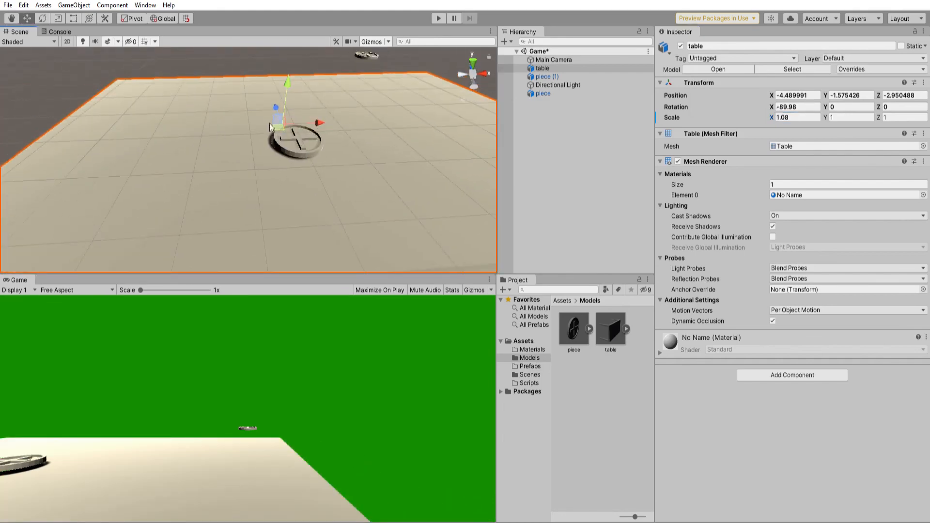
pyautogui.scroll(-3, 391, 182)
pyautogui.moveTo(391, 181); pyautogui.dragTo(376, 124, button='right')
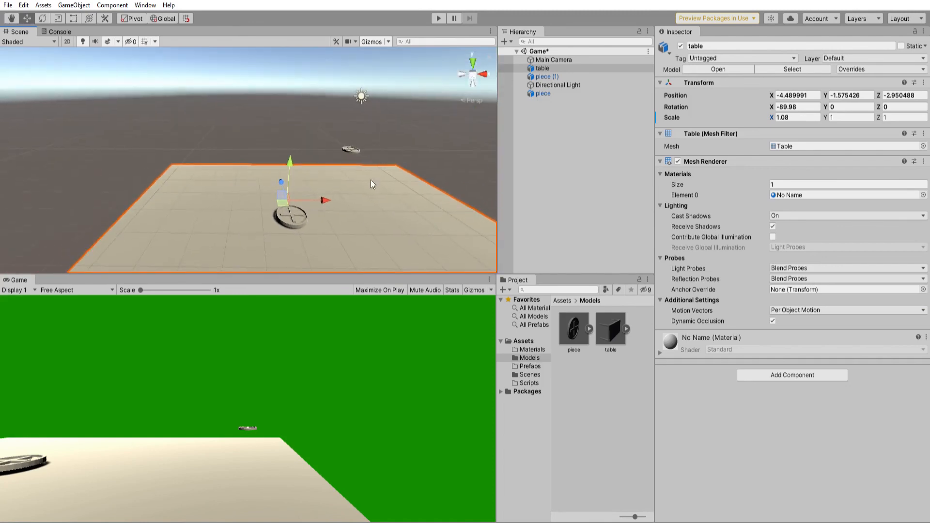
pyautogui.moveTo(372, 183); pyautogui.dragTo(343, 133, button='middle')
pyautogui.moveTo(343, 133); pyautogui.dragTo(307, 144, button='right')
pyautogui.moveTo(377, 159); pyautogui.dragTo(309, 151, button='middle')
pyautogui.moveTo(310, 152); pyautogui.dragTo(232, 160, button='right')
pyautogui.moveTo(365, 139); pyautogui.dragTo(315, 177, button='middle')
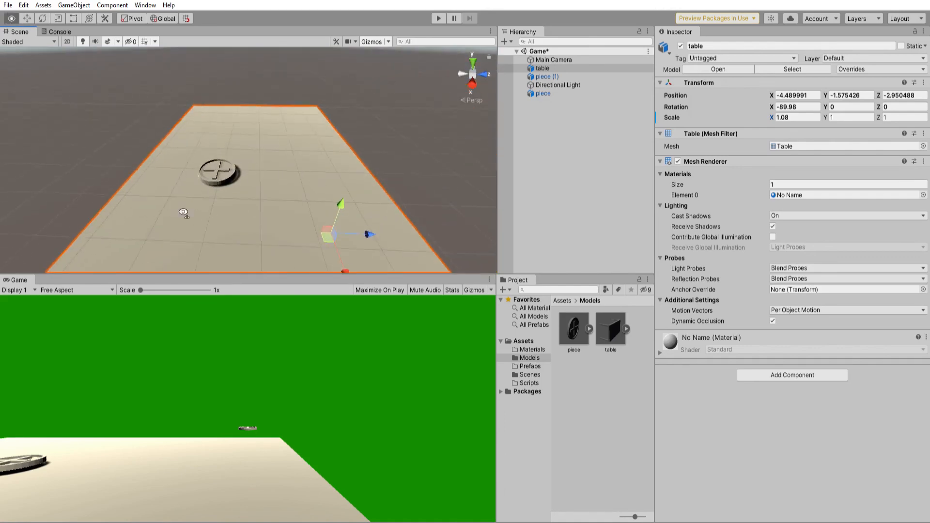
pyautogui.moveTo(182, 213); pyautogui.dragTo(250, 193, button='right')
pyautogui.moveTo(250, 193); pyautogui.dragTo(284, 165, button='middle')
pyautogui.moveTo(138, 144); pyautogui.dragTo(310, 156, button='right')
pyautogui.scroll(-5, 231, 167)
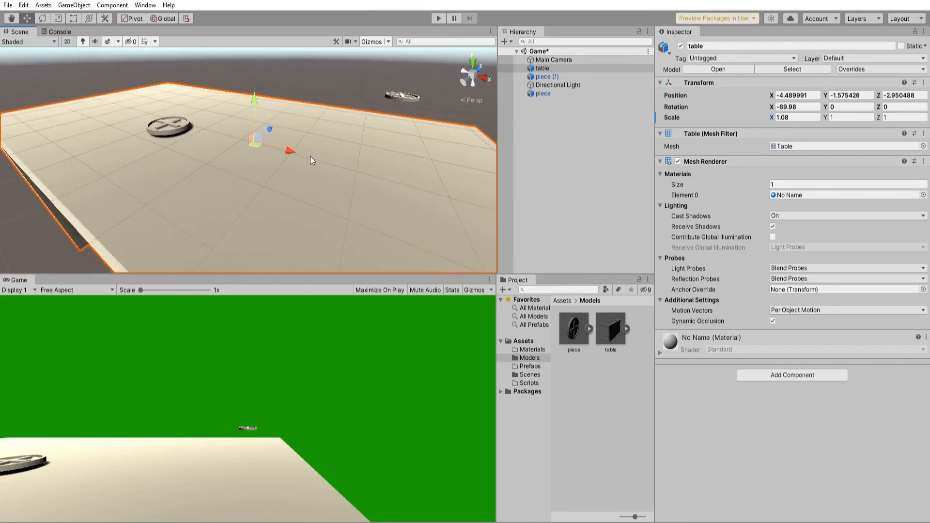
pyautogui.moveTo(310, 155); pyautogui.dragTo(357, 170, button='middle')
pyautogui.moveTo(358, 171); pyautogui.dragTo(351, 163, button='right')
pyautogui.moveTo(373, 195); pyautogui.dragTo(351, 168, button='middle')
pyautogui.moveTo(339, 165); pyautogui.dragTo(251, 160, button='right')
pyautogui.scroll(-5, 391, 138)
pyautogui.moveTo(391, 138); pyautogui.dragTo(278, 144, button='middle')
pyautogui.scroll(-3, 280, 156)
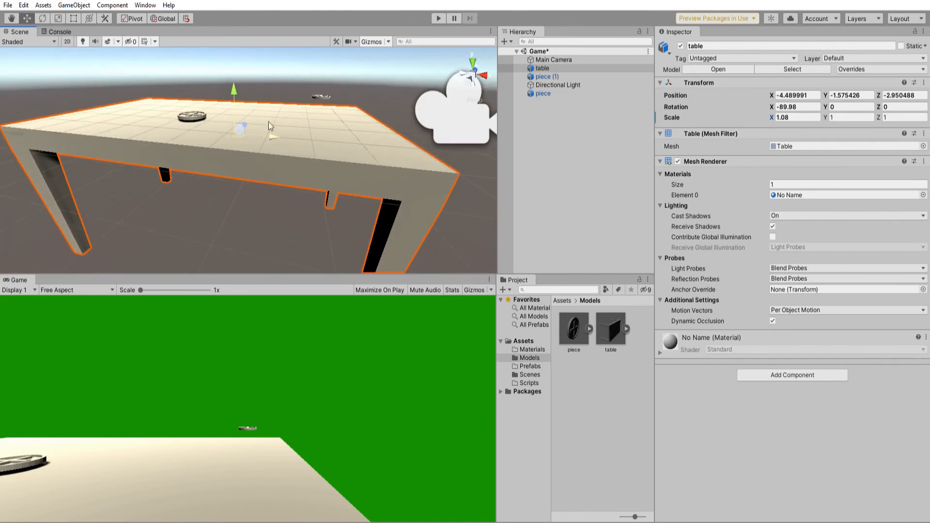
pyautogui.keyDown('alt'); pyautogui.moveTo(373, 114); pyautogui.dragTo(314, 178); pyautogui.keyUp('alt')
pyautogui.keyDown('alt'); pyautogui.moveTo(113, 176); pyautogui.dragTo(208, 172); pyautogui.keyUp('alt')
pyautogui.keyDown('alt'); pyautogui.moveTo(199, 123); pyautogui.dragTo(289, 124); pyautogui.keyUp('alt')
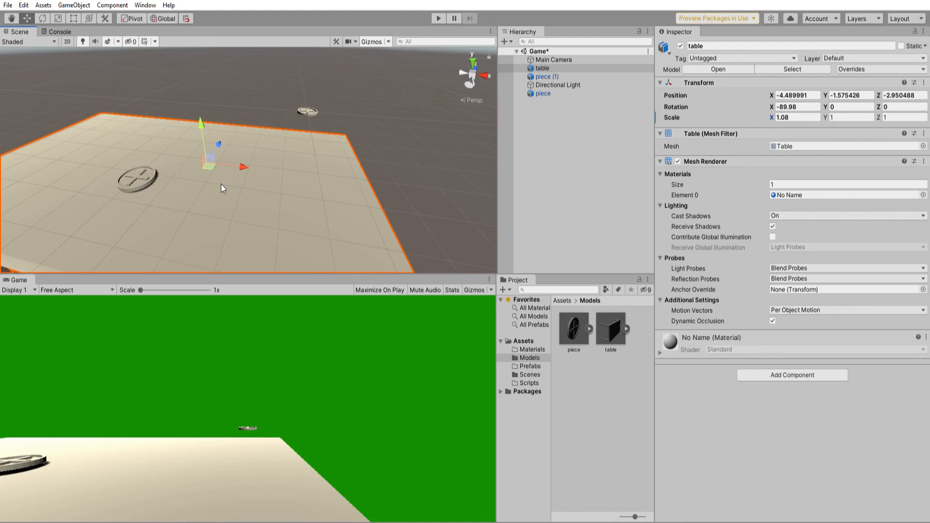
pyautogui.moveTo(161, 193); pyautogui.dragTo(182, 188, button='middle')
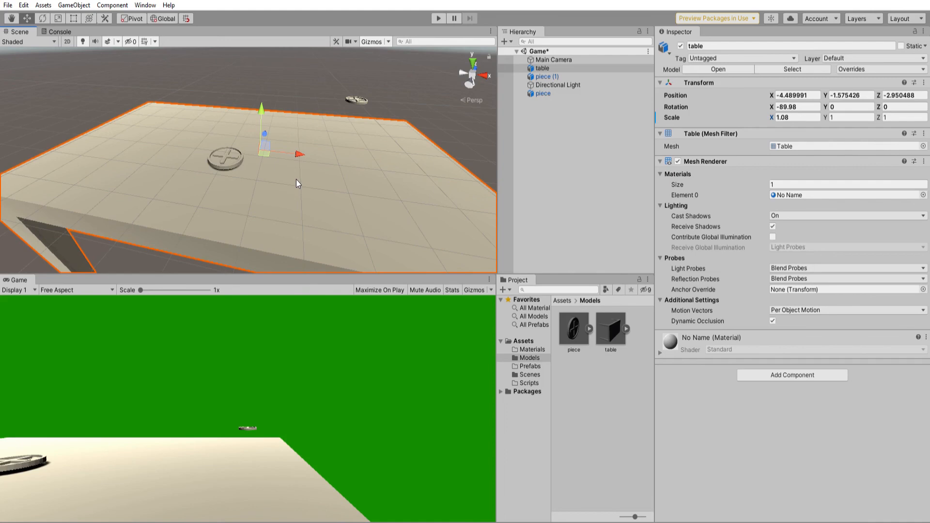
pyautogui.scroll(-5, 297, 183)
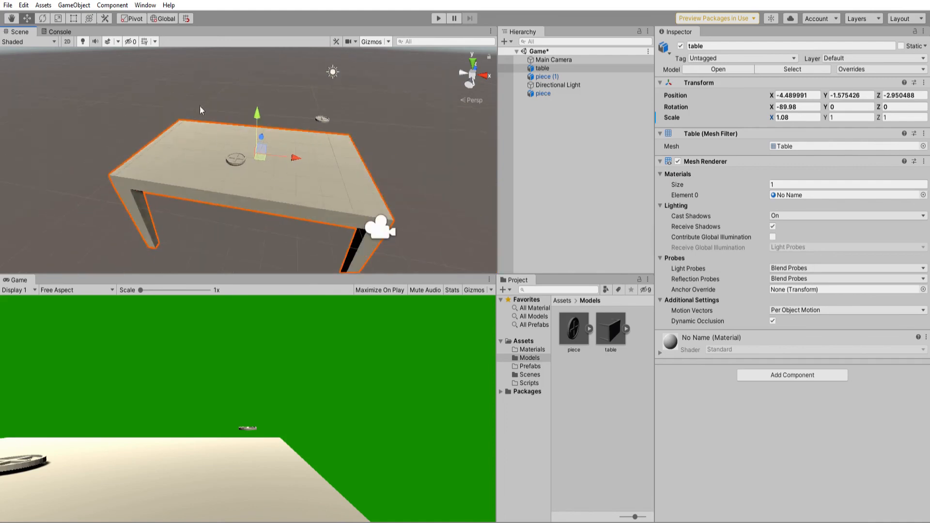
pyautogui.moveTo(274, 168); pyautogui.dragTo(300, 164, button='right')
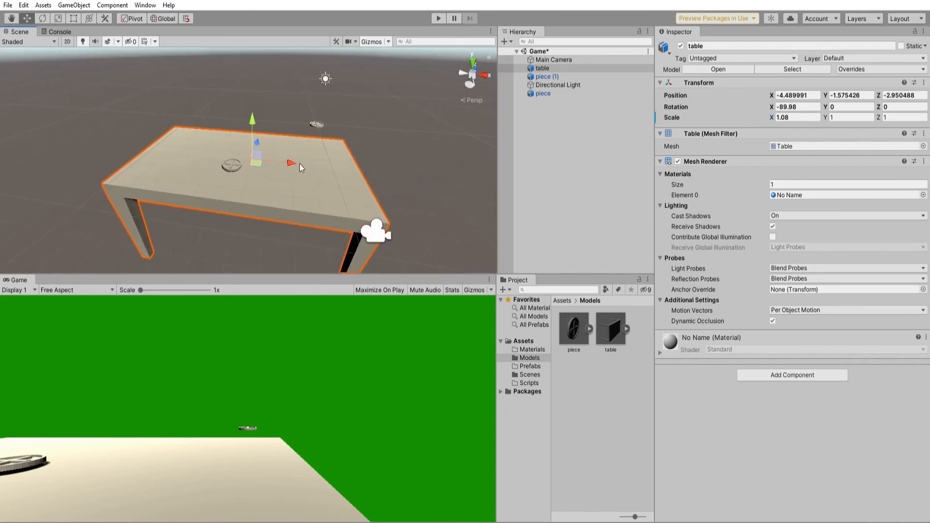